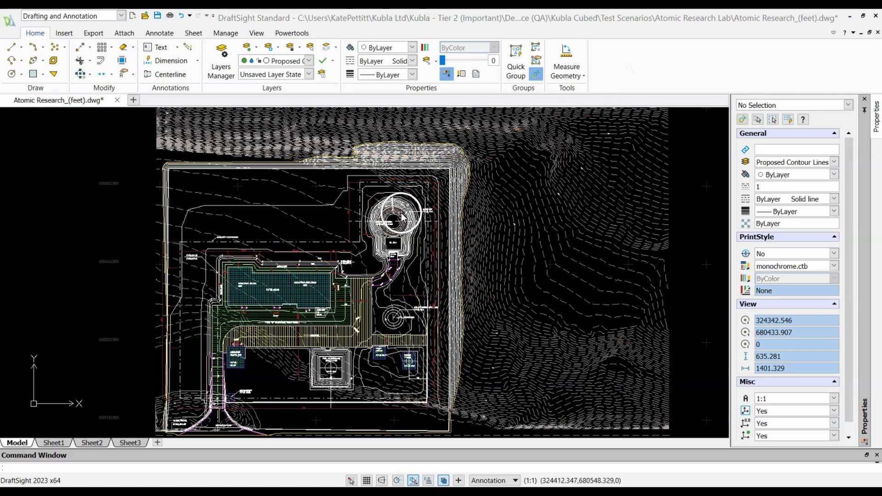
Check the elevation property of the existing contour line labelled 100, east of the site
scroll(410, 204, up, 4)
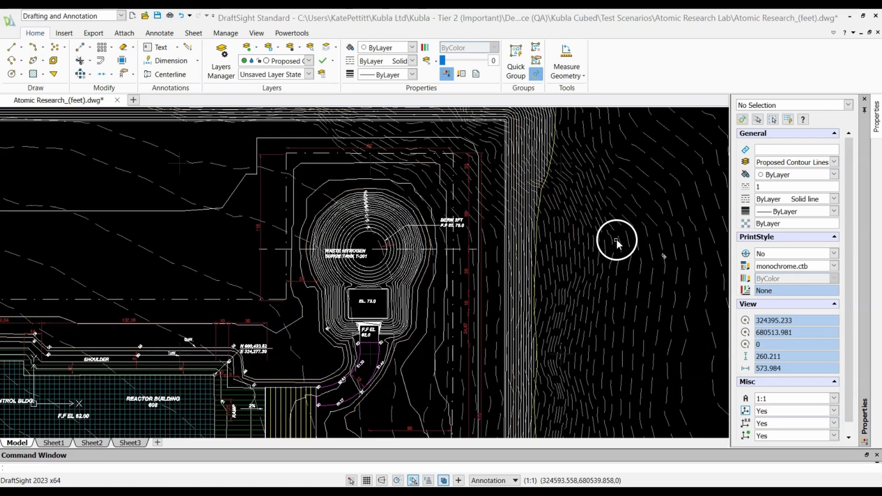
scroll(616, 240, up, 1)
scroll(618, 245, up, 2)
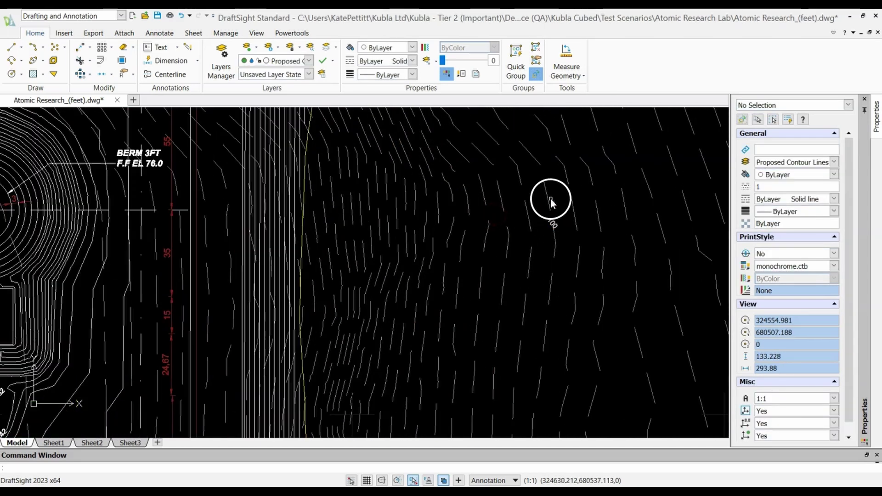
click(550, 199)
click(545, 201)
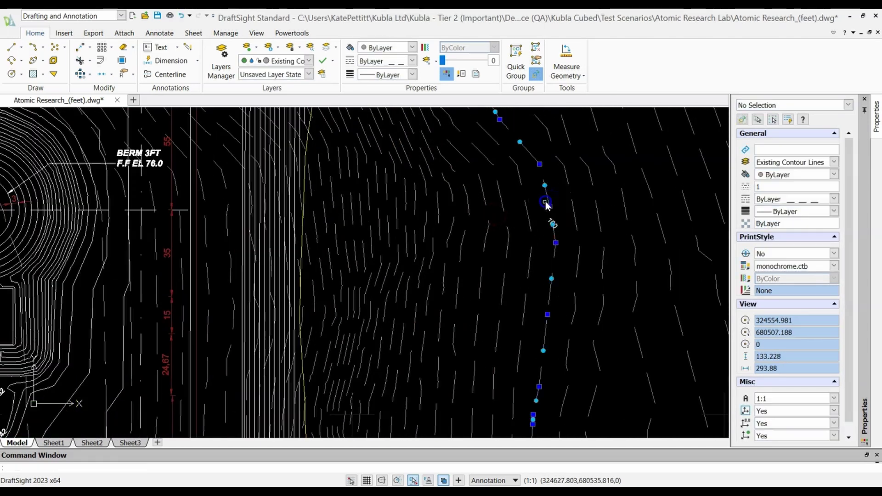
click(775, 278)
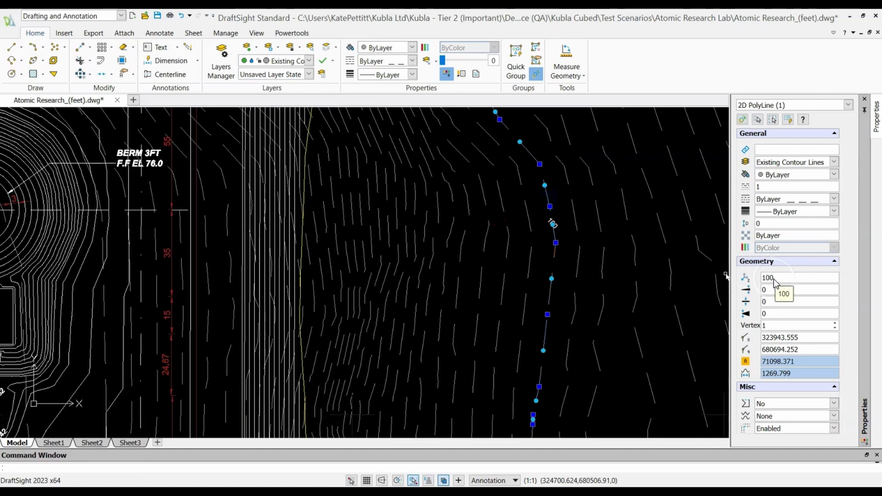
key(Escape)
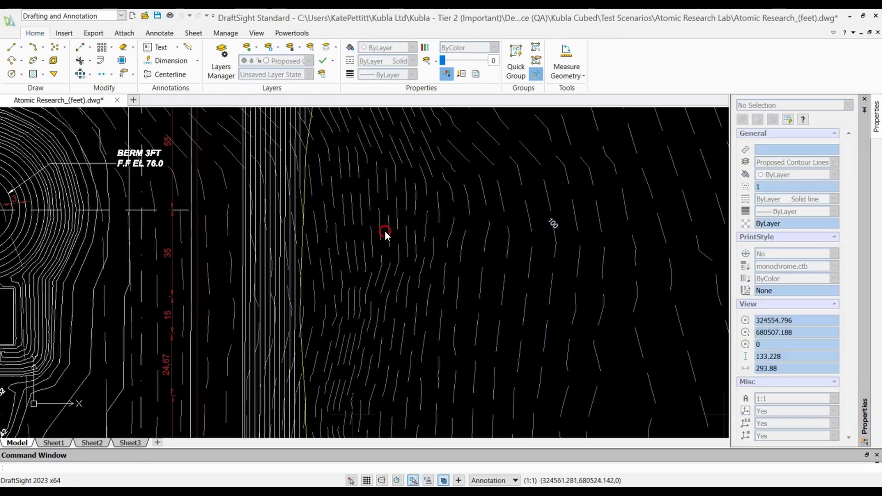
Check the elevation property of the proposed contour line near the 60 label, beside the F.F EL 62.0 pad
middle_drag(385, 230, 674, 201)
scroll(260, 353, up, 3)
scroll(213, 351, up, 2)
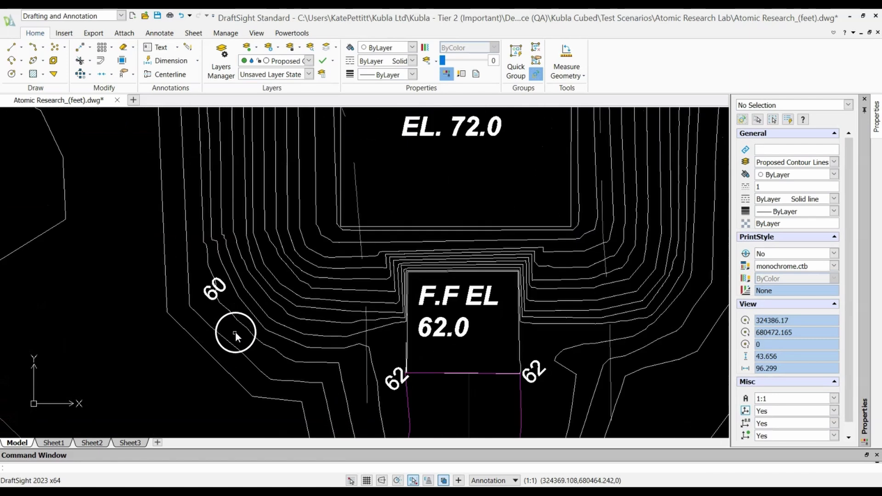
click(237, 323)
click(794, 280)
click(745, 311)
key(Escape)
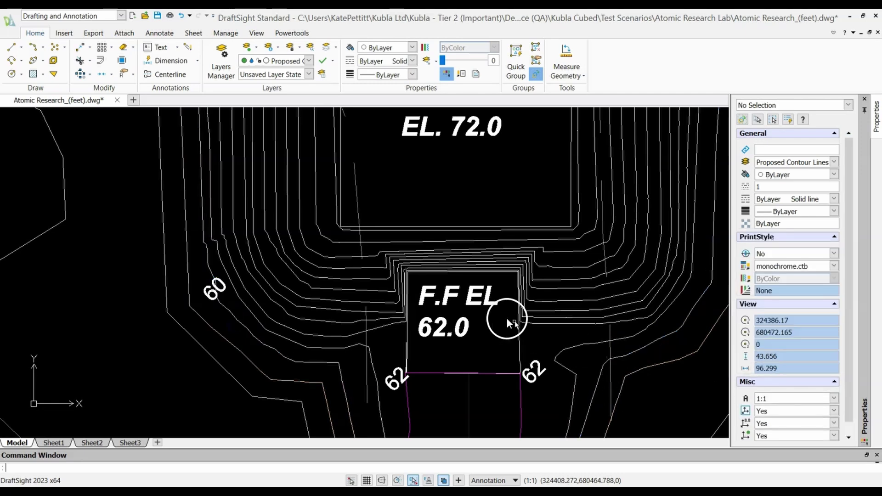
scroll(404, 268, down, 3)
scroll(404, 268, down, 3)
scroll(326, 281, down, 2)
mouse_move(349, 288)
middle_down()
mouse_move(524, 213)
mouse_move(569, 153)
middle_up()
scroll(408, 252, up, 4)
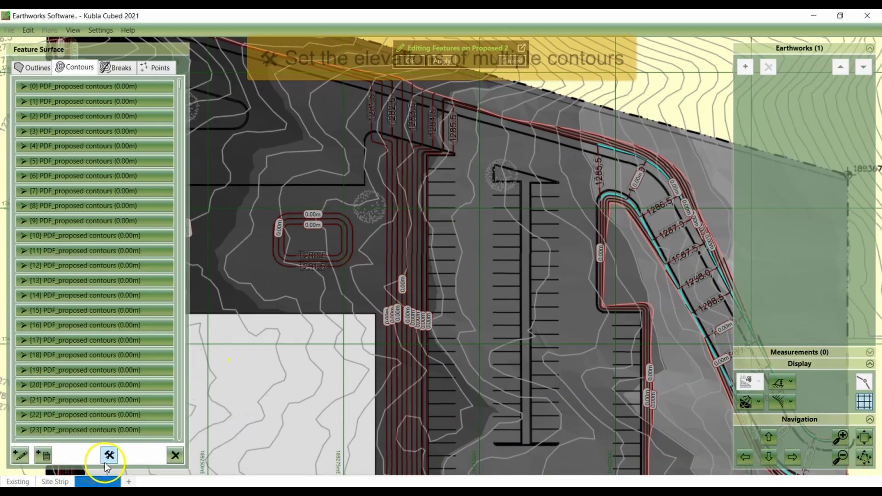
In Kubla Cubed, start Set Multiple Elevations and draw a selection line across the contours labelled 1285.5 to 1281.5
click(109, 455)
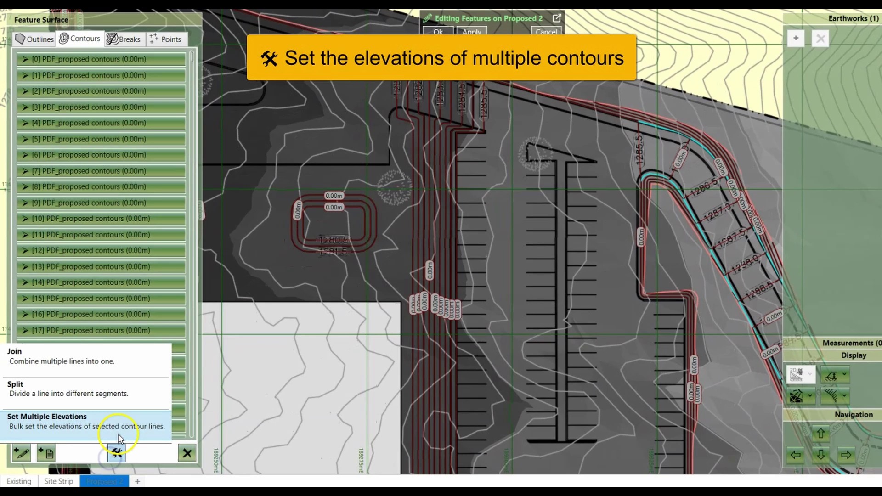
click(118, 434)
scroll(459, 101, up, 3)
click(519, 120)
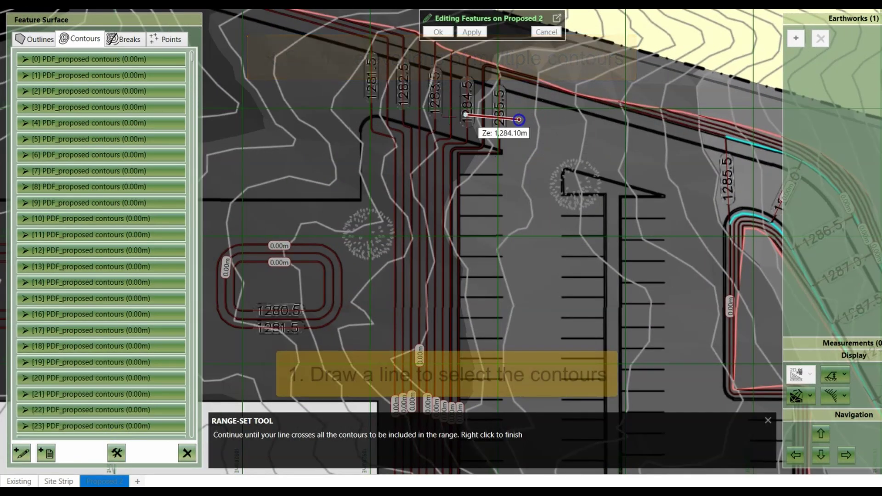
right_click(357, 88)
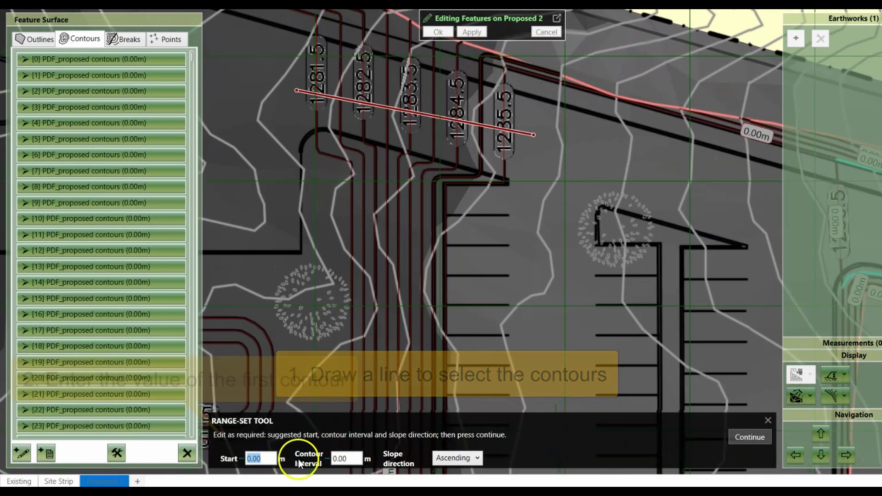
Set the contour range to start at 1285.5 m with a 0.5 m interval and descending slope direction, and continue
text(1285.5)
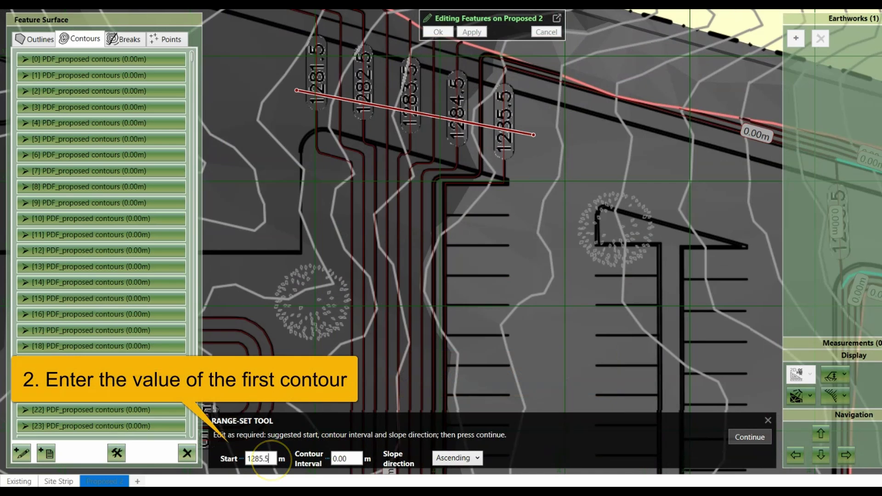
click(352, 455)
text(0.5)
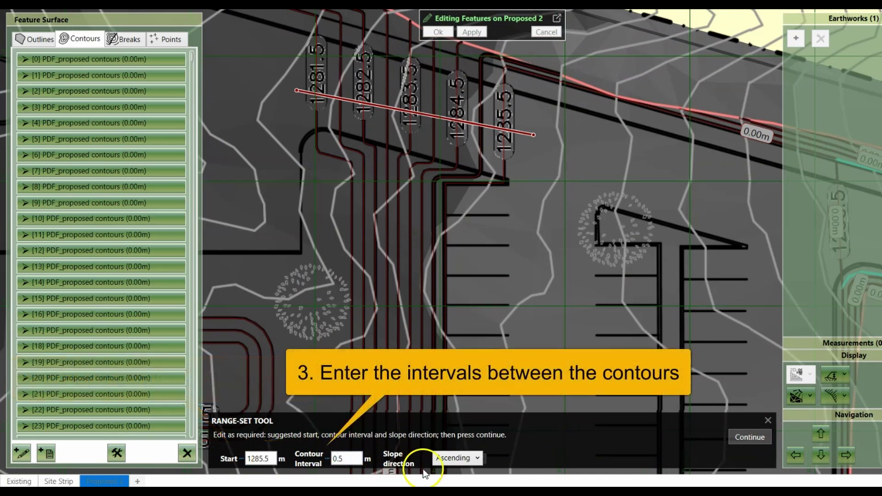
click(459, 458)
click(457, 475)
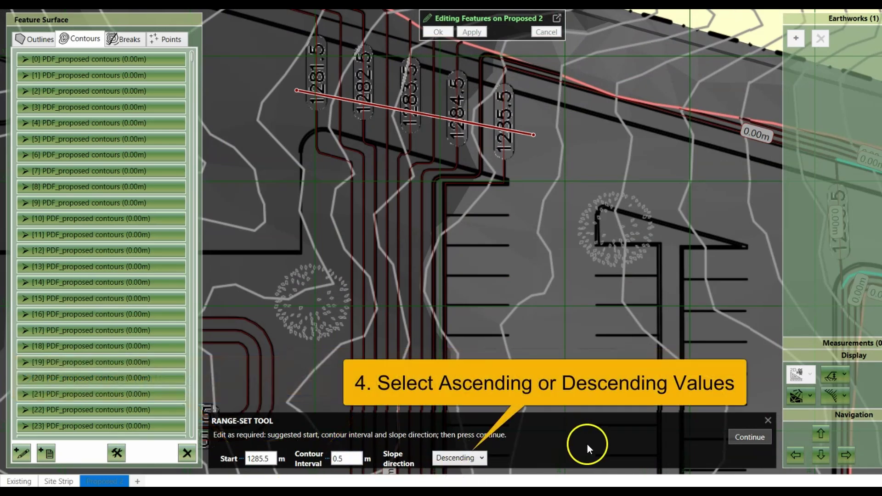
click(750, 437)
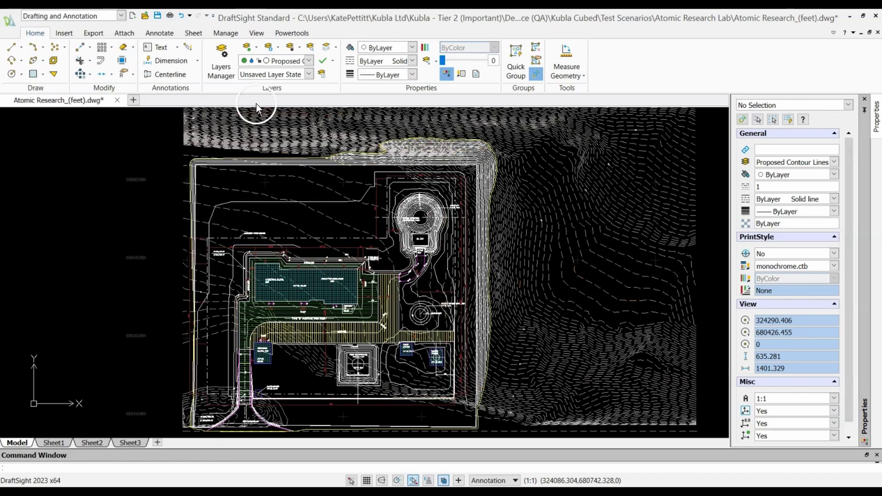
In DraftSight, examine the drawing's layer list for the existing and proposed contour, breakline and outline layers
click(219, 67)
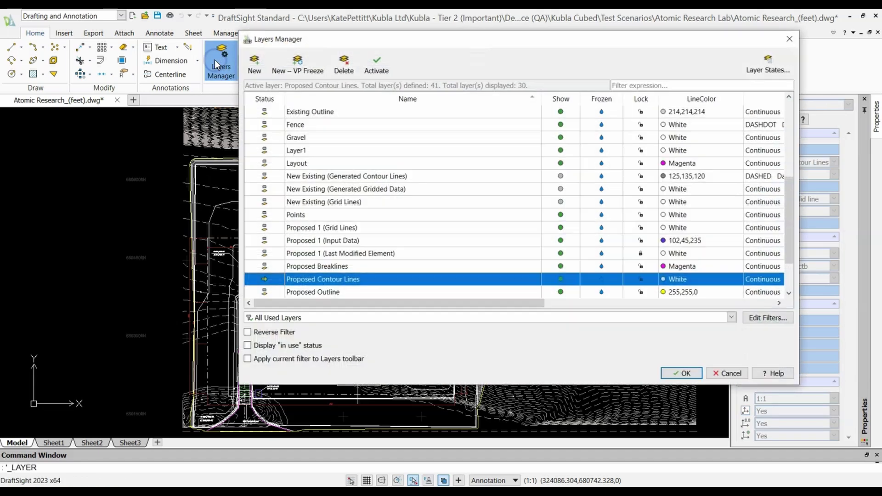
scroll(304, 128, up, 2)
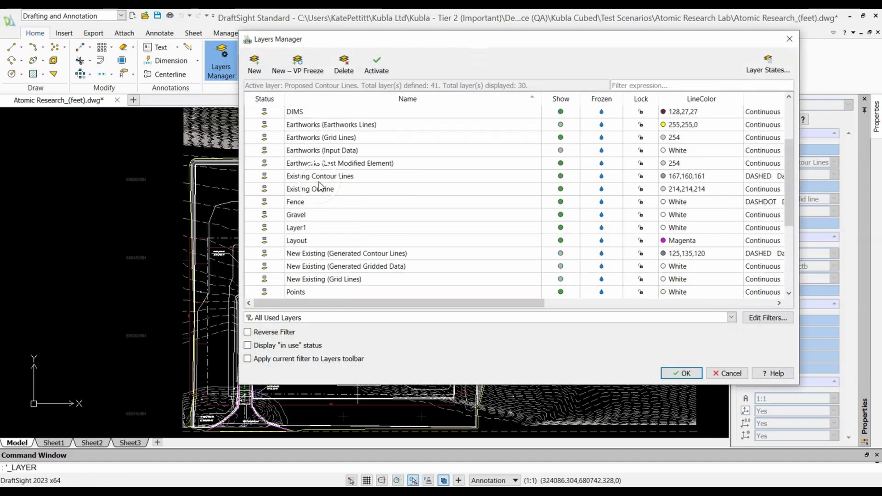
scroll(318, 175, down, 2)
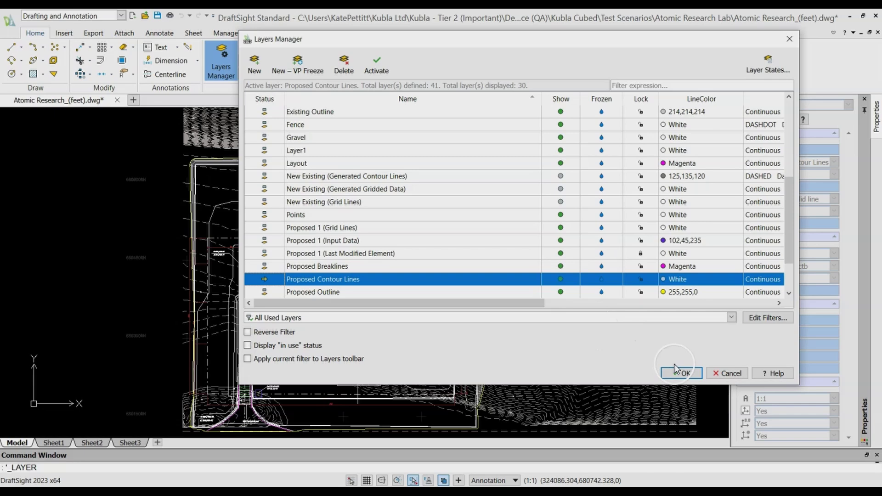
click(682, 374)
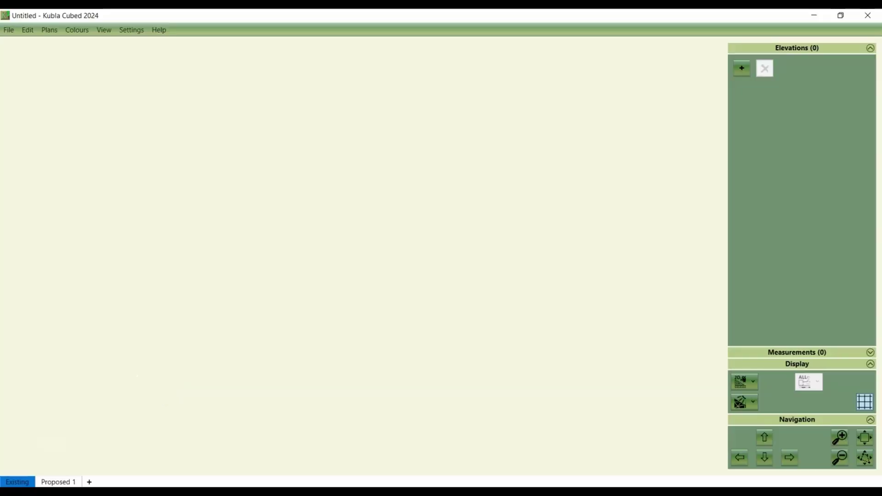
In Kubla Cubed, add the CAD file Atomic Research_(feet).dwg as a site plan
click(133, 192)
click(48, 30)
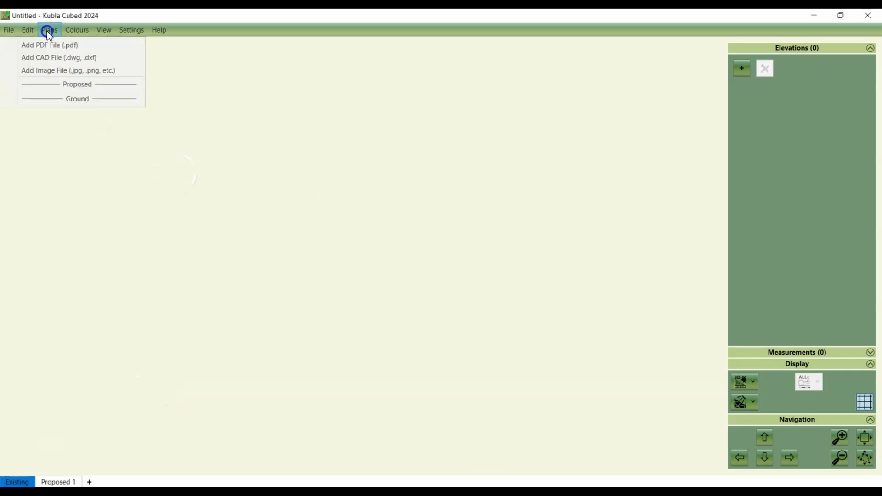
click(55, 55)
click(177, 102)
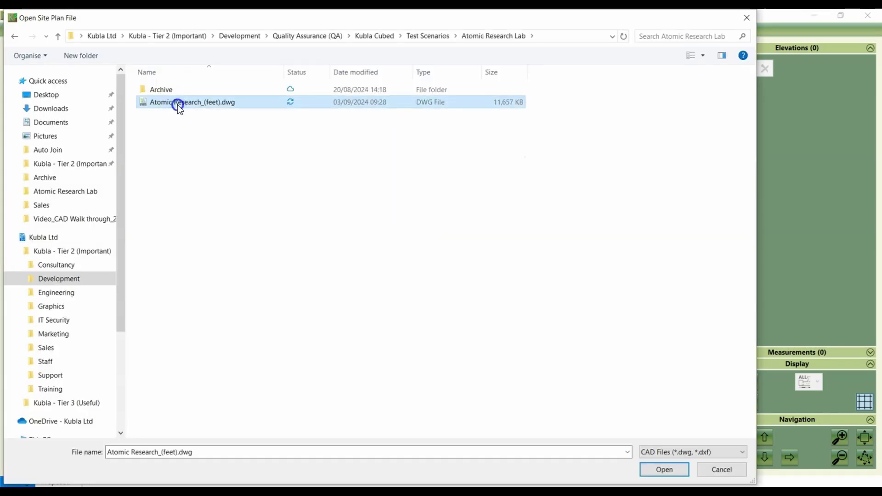
click(664, 470)
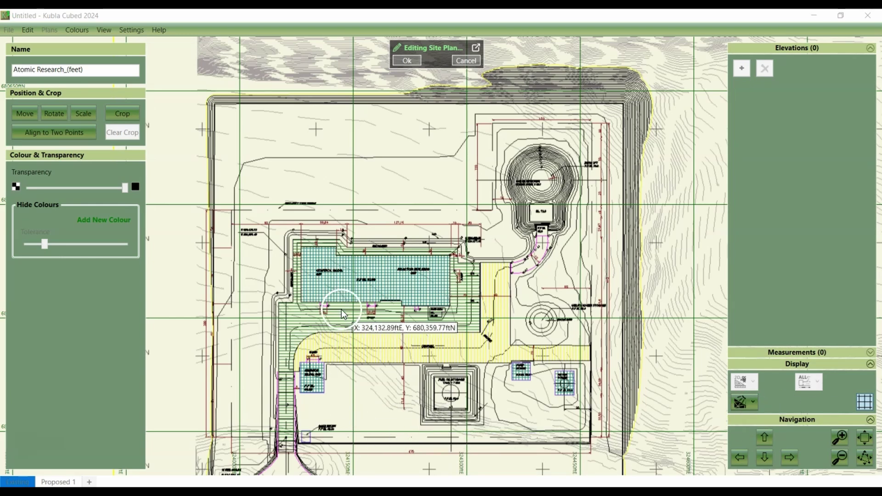
Measure the dimensioned distance from the Reactor Building's lower edge to the gravel boundary to check the plan's scale
click(369, 316)
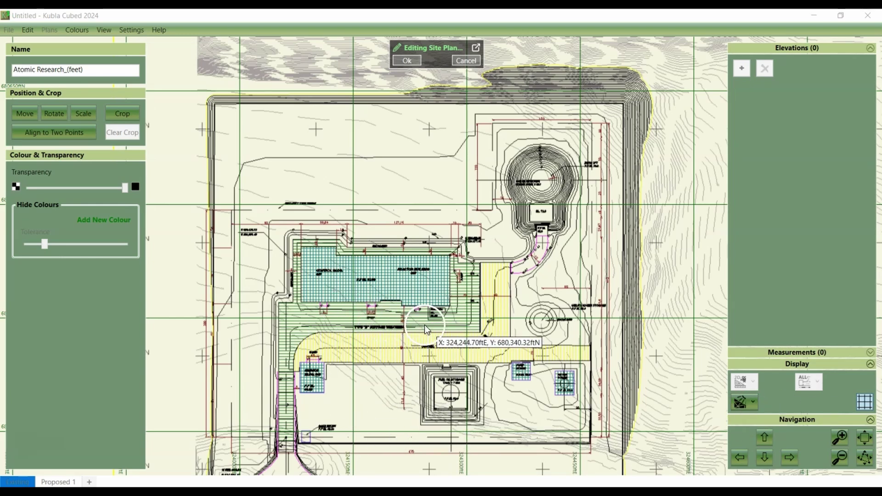
scroll(424, 324, up, 1)
scroll(390, 325, up, 5)
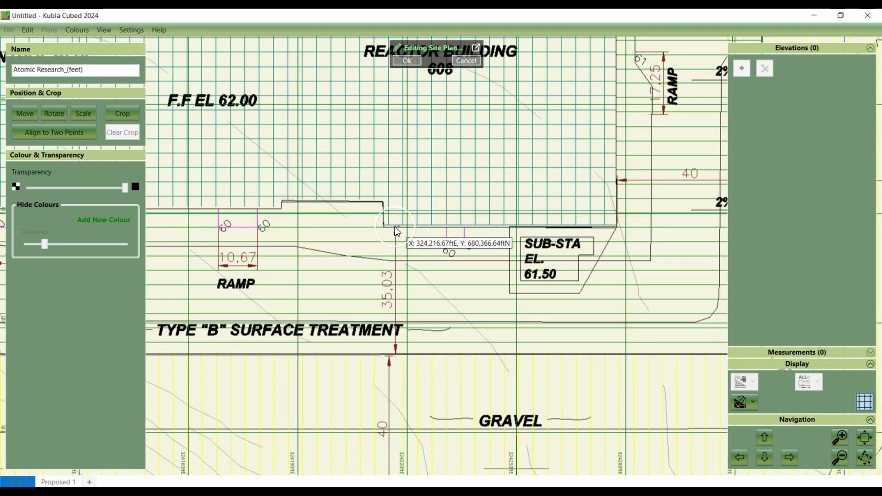
click(395, 227)
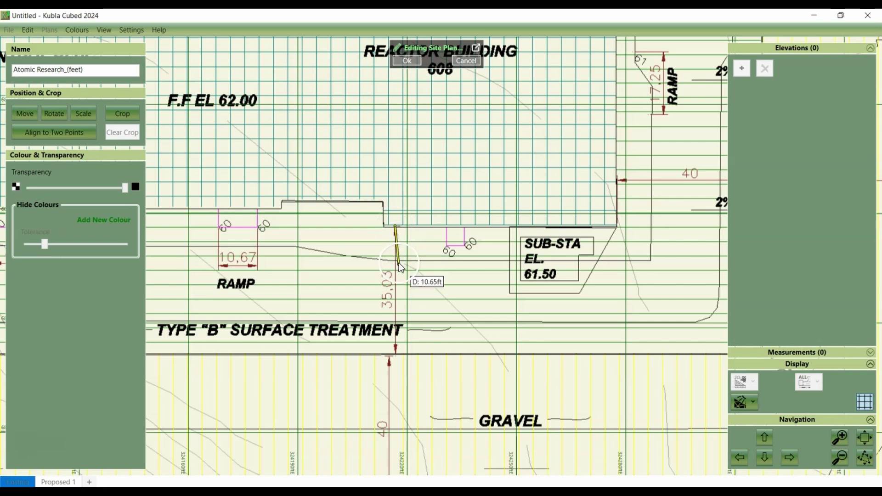
click(395, 354)
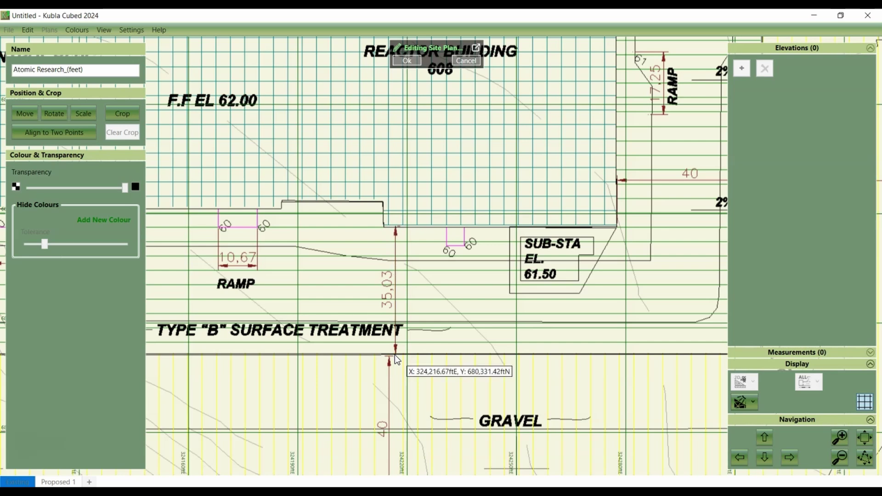
Accept the imported Atomic Research_(feet) site plan and finish editing it
click(444, 317)
scroll(444, 315, down, 2)
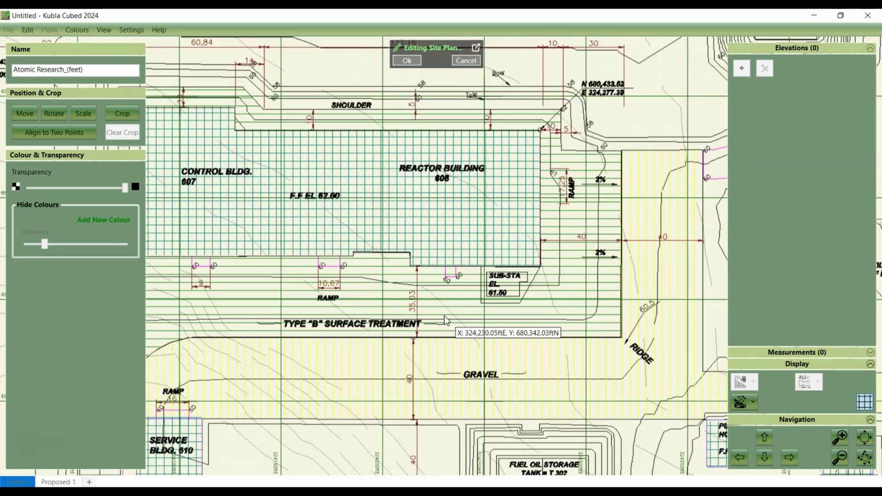
scroll(445, 316, down, 2)
scroll(444, 316, down, 3)
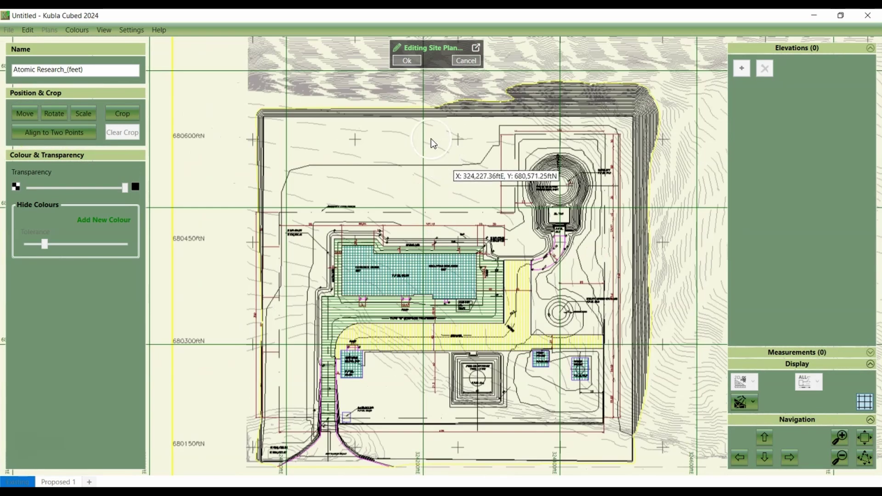
click(408, 105)
click(402, 61)
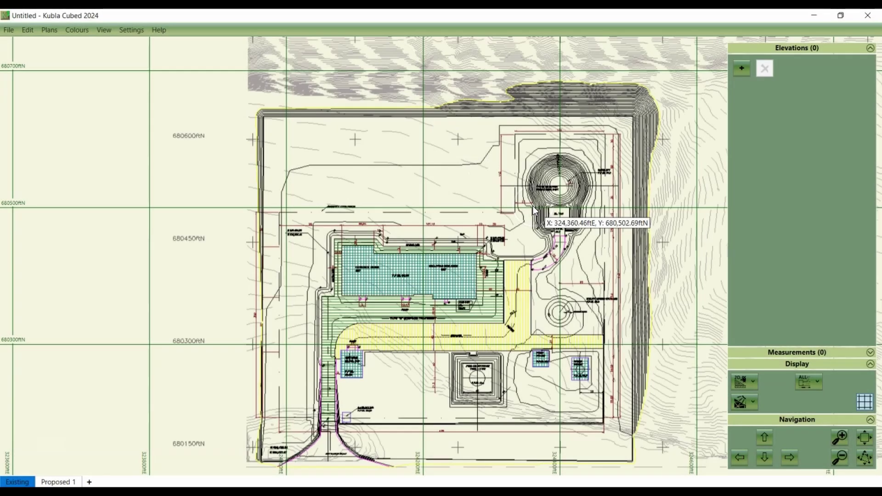
Add a Feature Surface to the Existing elevations
click(698, 74)
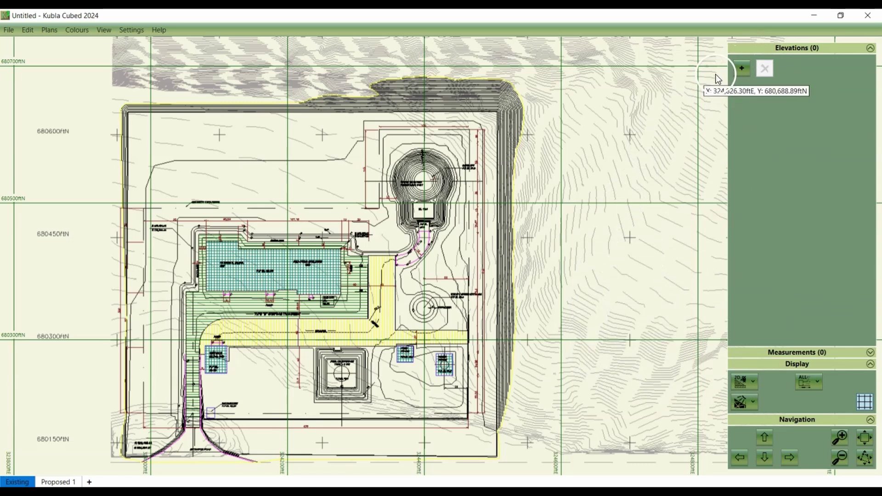
click(742, 68)
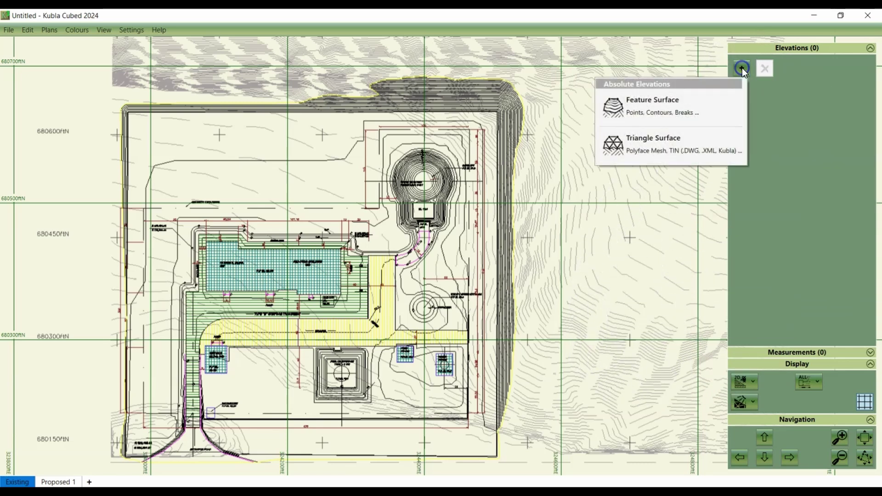
click(695, 116)
click(57, 185)
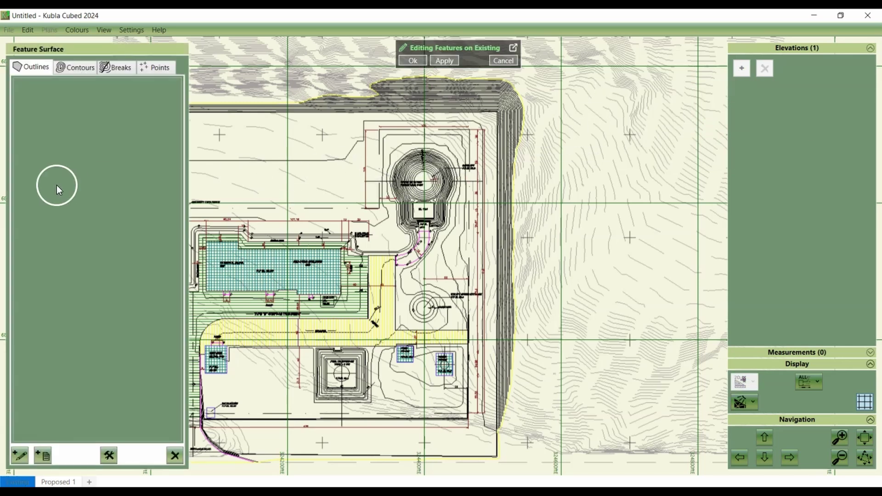
Load contours for the Feature Surface from the Atomic Research_(feet) CAD plan
click(68, 71)
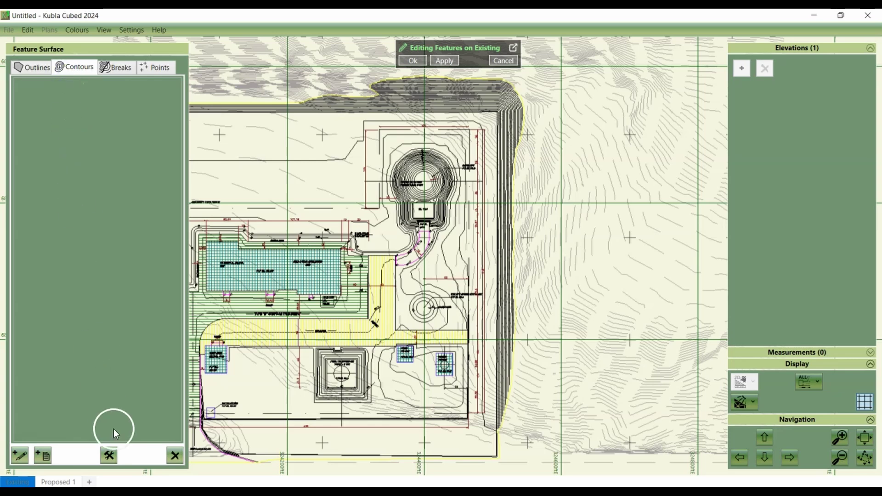
click(45, 460)
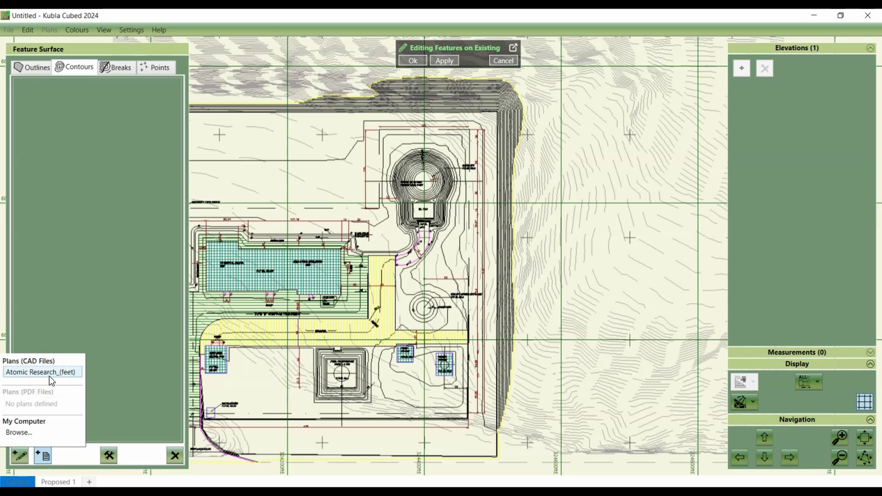
click(77, 435)
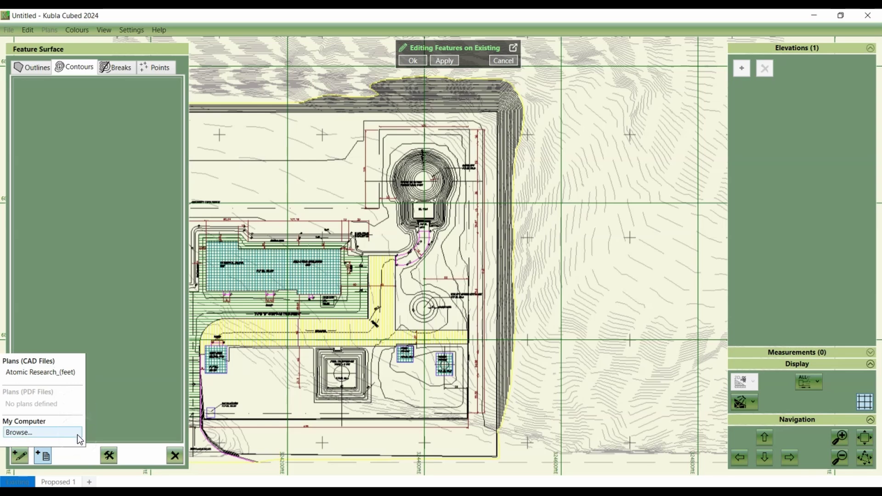
click(63, 372)
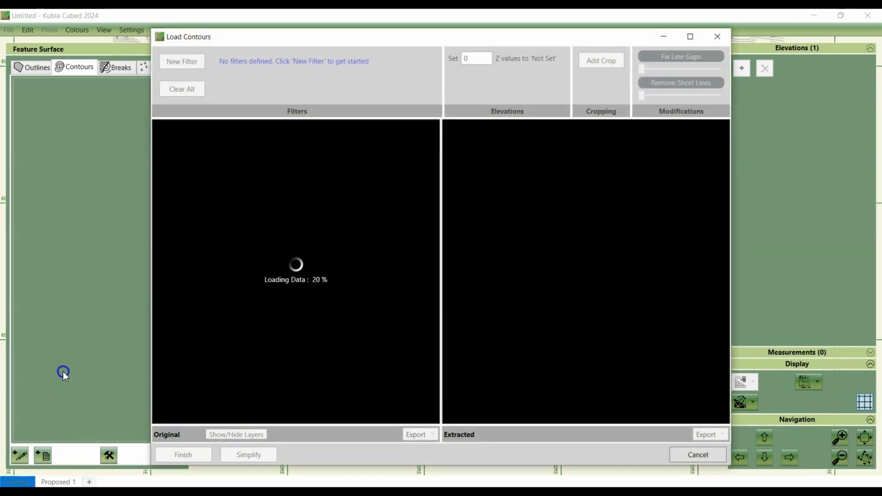
Add a filter that extracts the existing contours by selecting a sample grey contour line east of the site
click(232, 76)
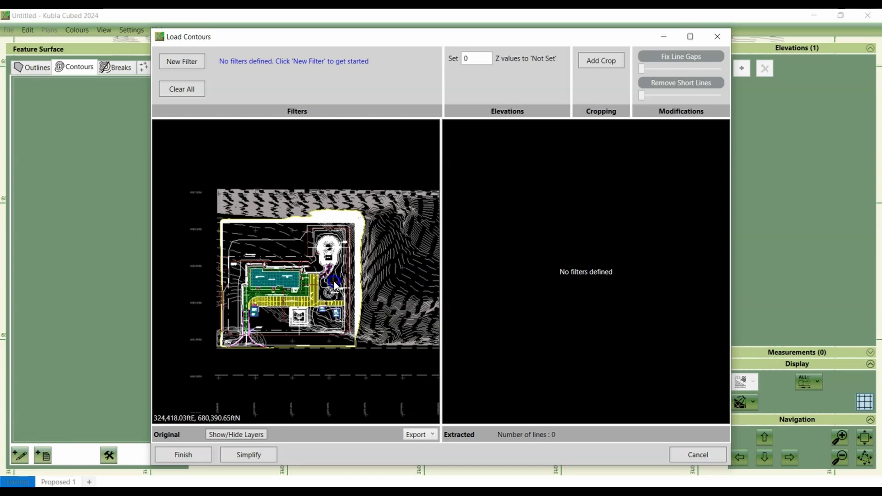
click(253, 103)
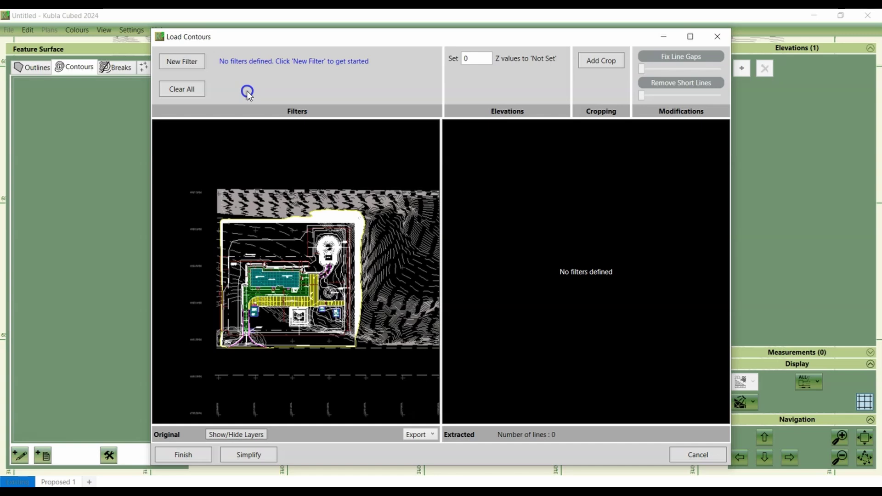
click(192, 63)
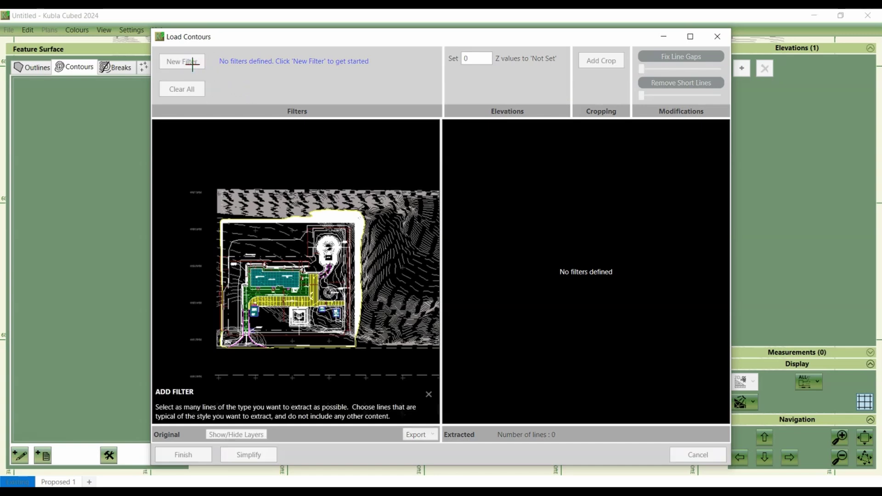
scroll(397, 250, up, 6)
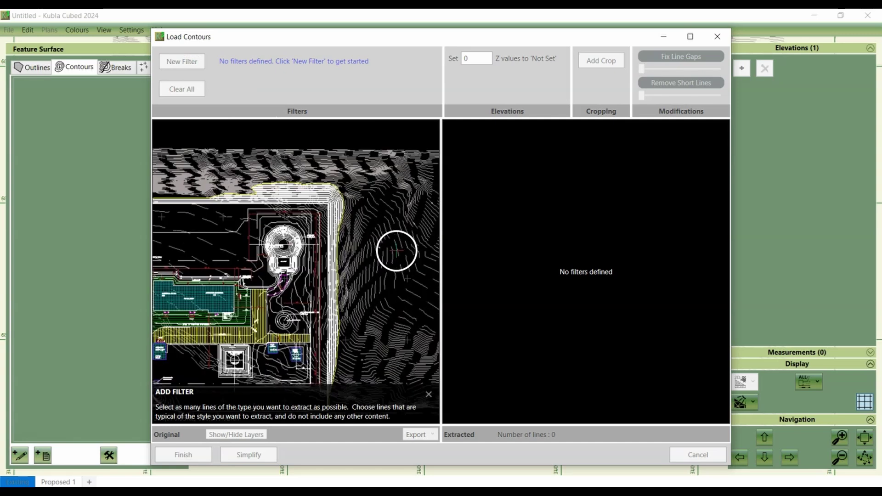
scroll(393, 267, up, 2)
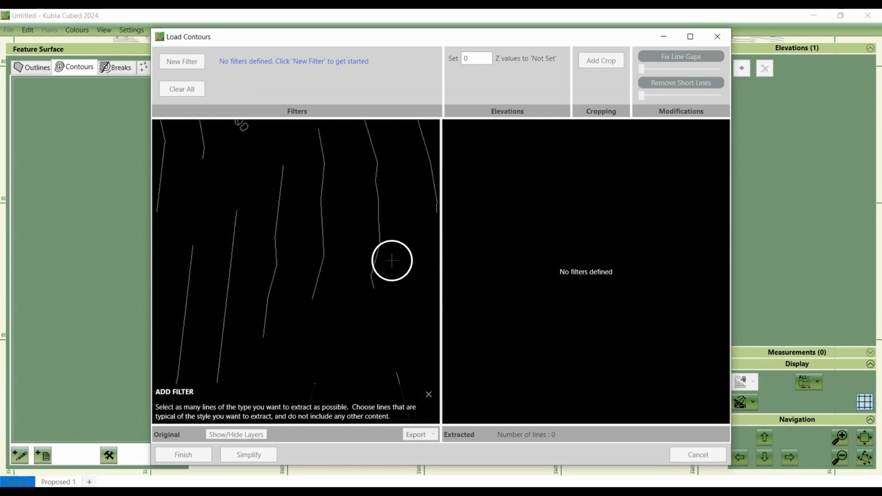
click(362, 222)
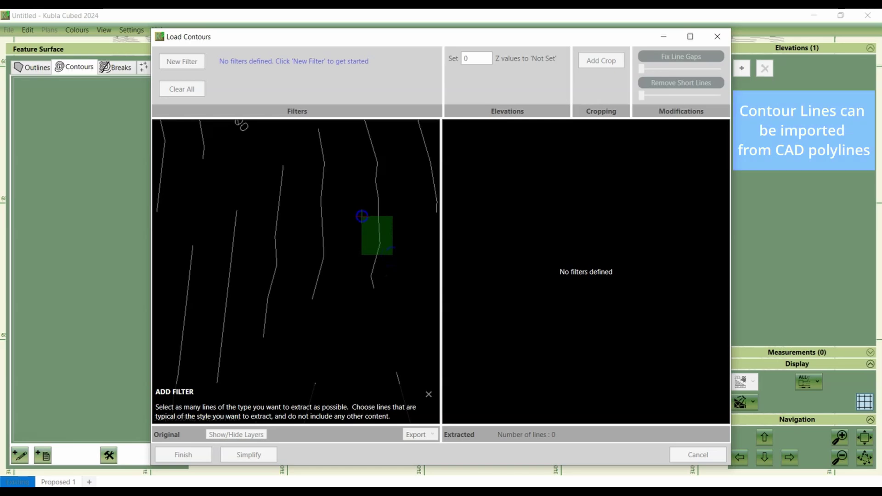
scroll(351, 222, down, 5)
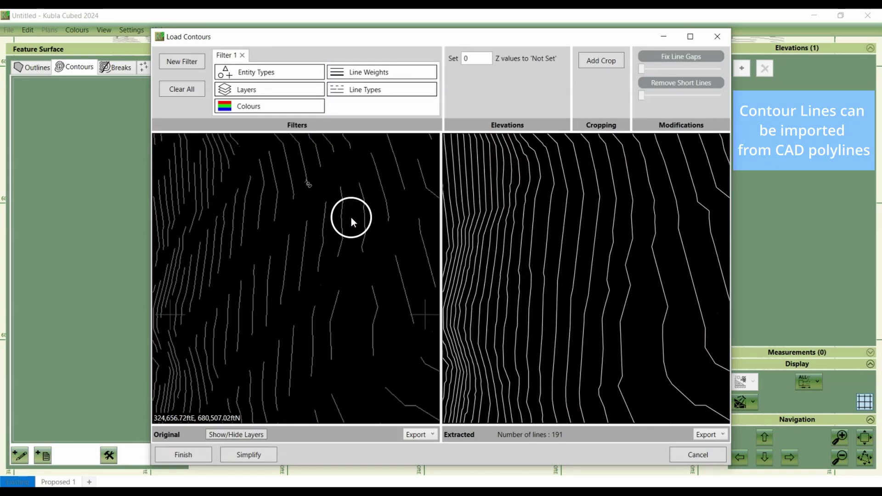
scroll(351, 220, down, 6)
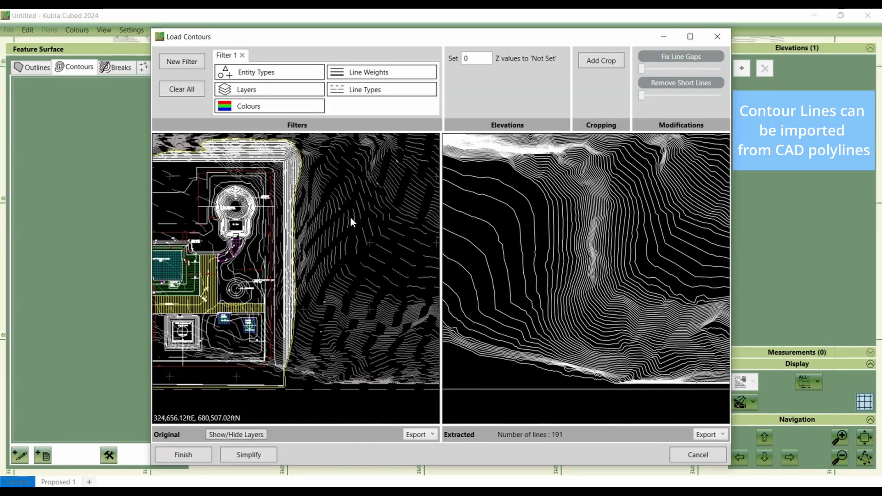
Review which line colours Filter 1 includes
scroll(351, 218, up, 1)
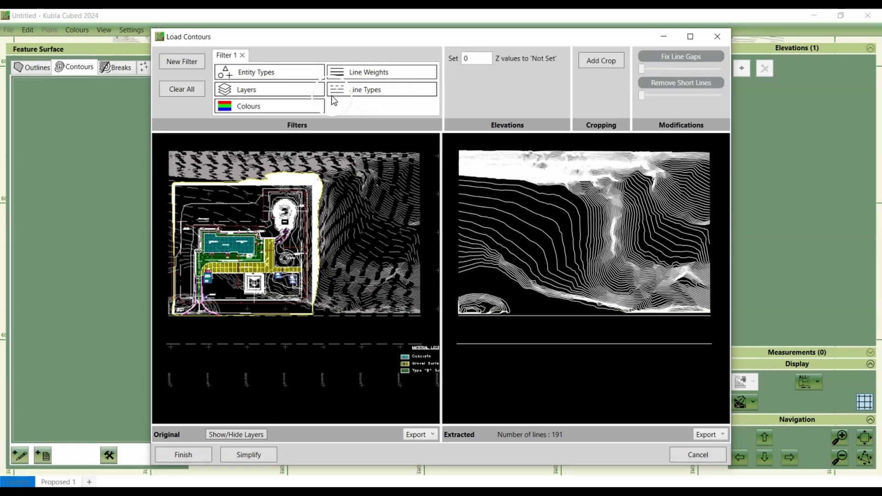
click(292, 107)
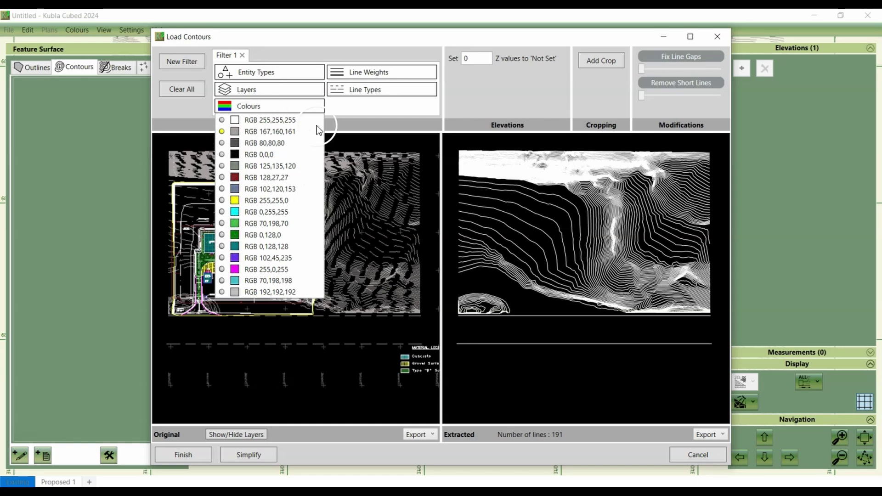
click(351, 106)
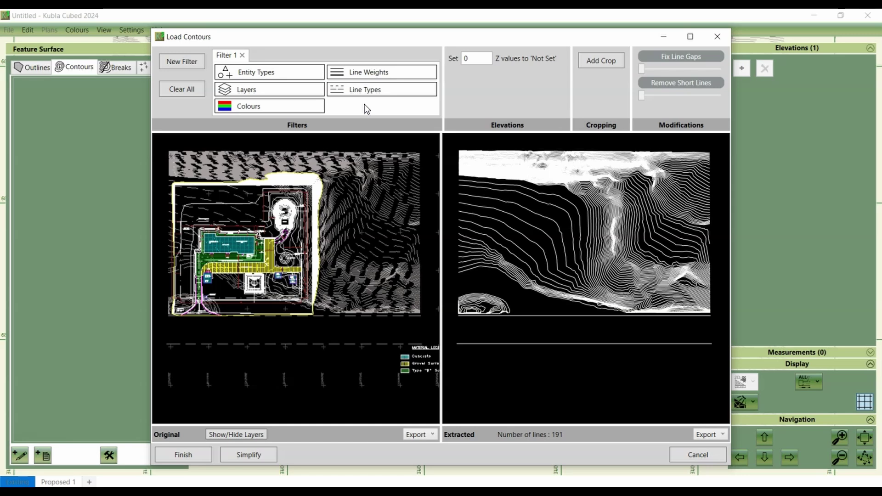
click(251, 52)
click(195, 65)
click(500, 72)
click(509, 70)
click(536, 72)
click(461, 58)
click(467, 71)
click(605, 60)
click(613, 60)
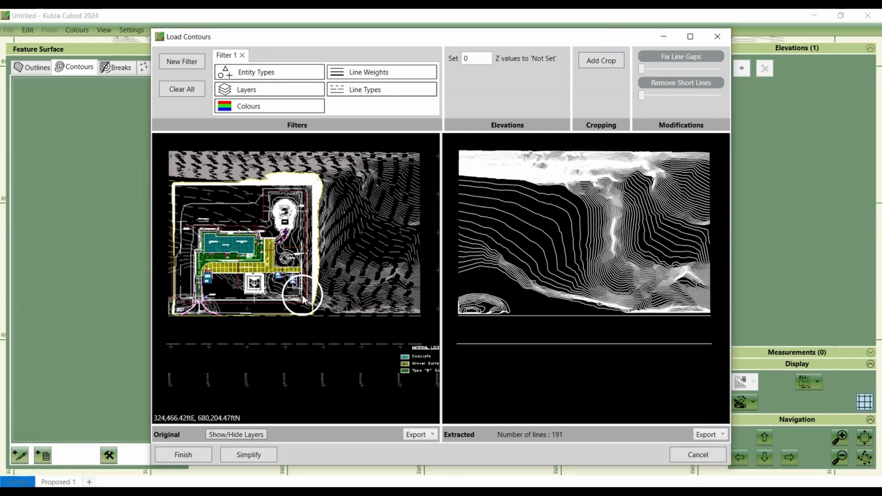
Trace a four-sided crop region around the site that leaves out the eastern contours, and clear the crop again
click(602, 61)
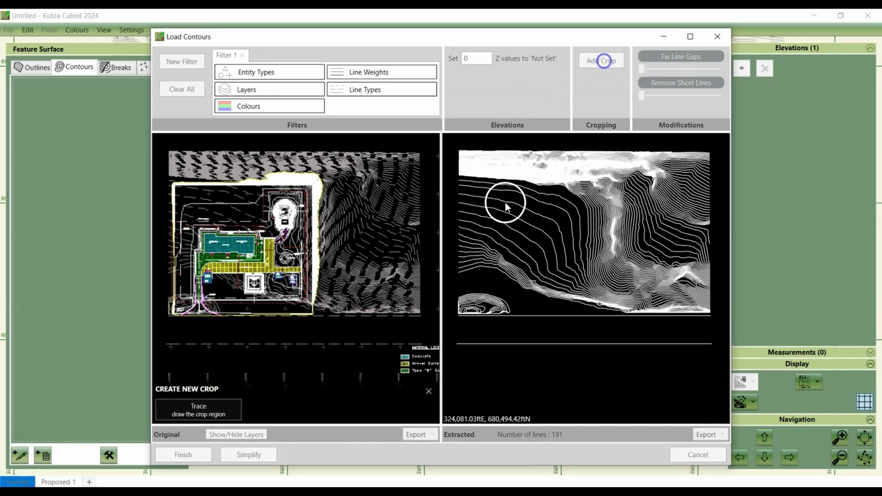
click(222, 412)
click(330, 357)
click(331, 148)
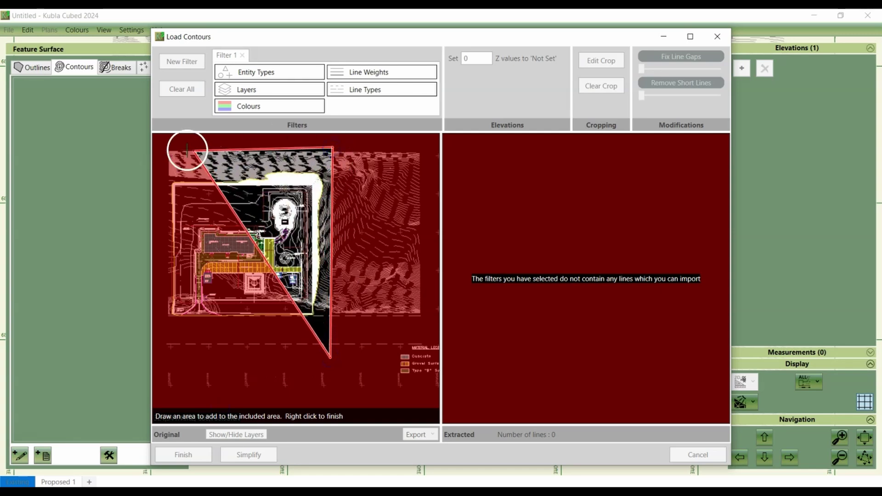
click(161, 146)
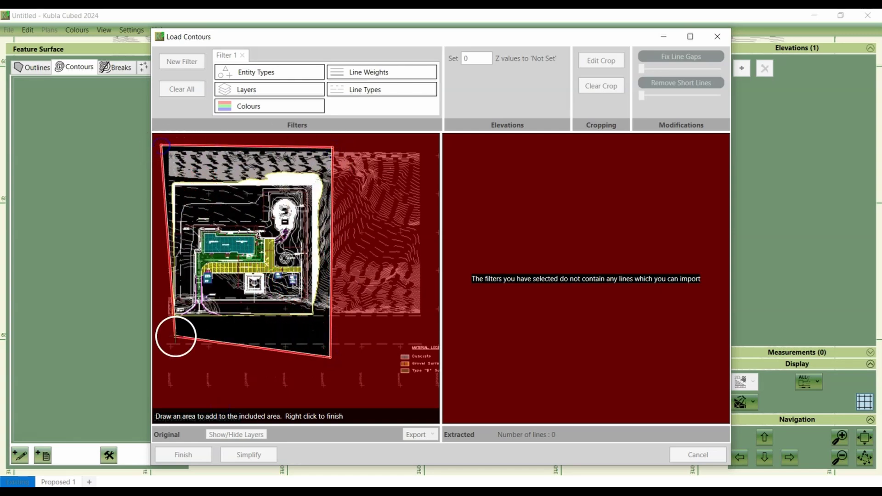
right_click(161, 359)
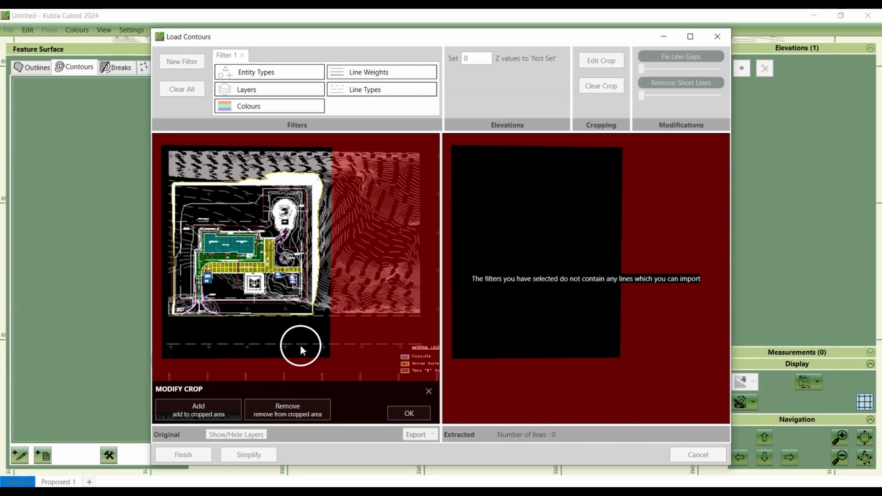
click(409, 413)
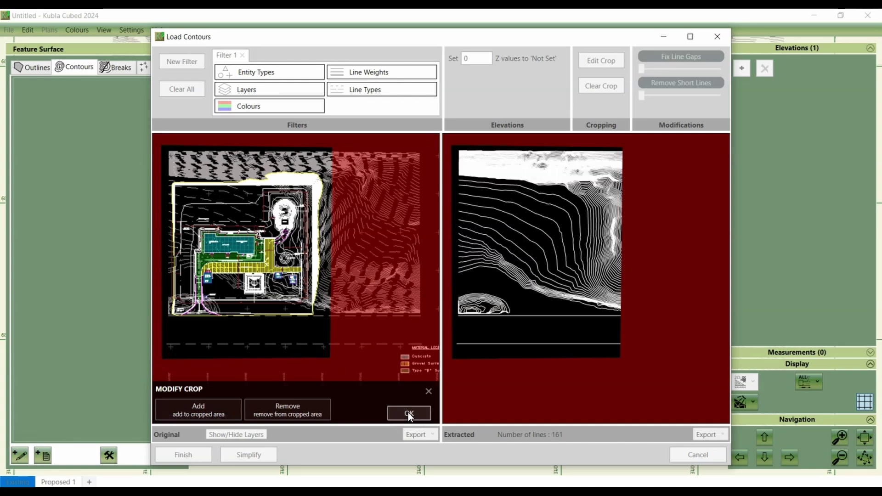
click(429, 392)
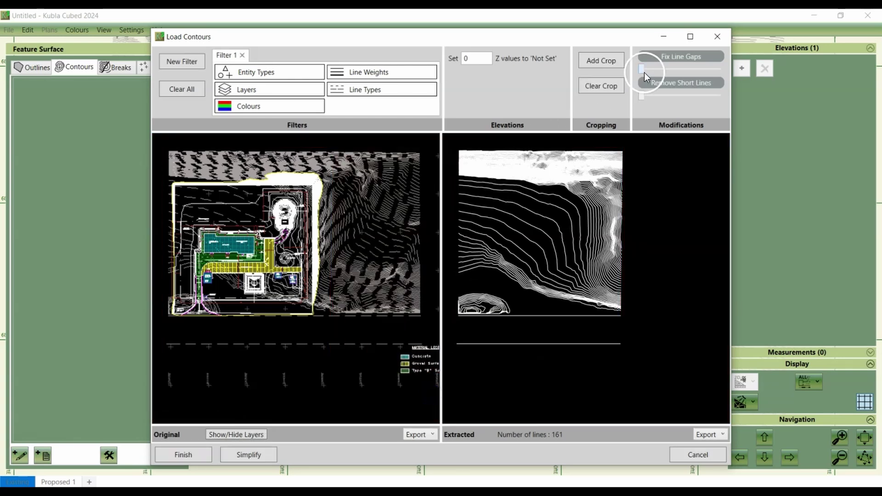
click(606, 92)
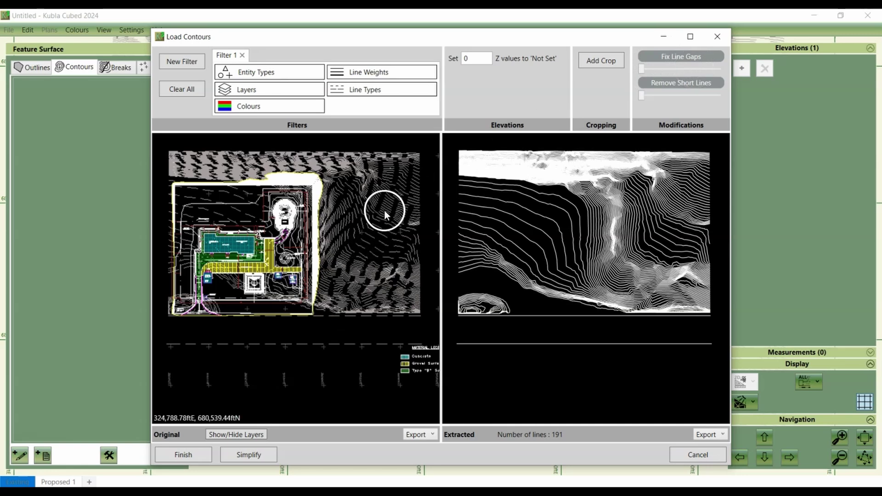
Compare the extracted contours east of the site with the original drawing to check for line gaps and short stray lines
scroll(378, 243, up, 1)
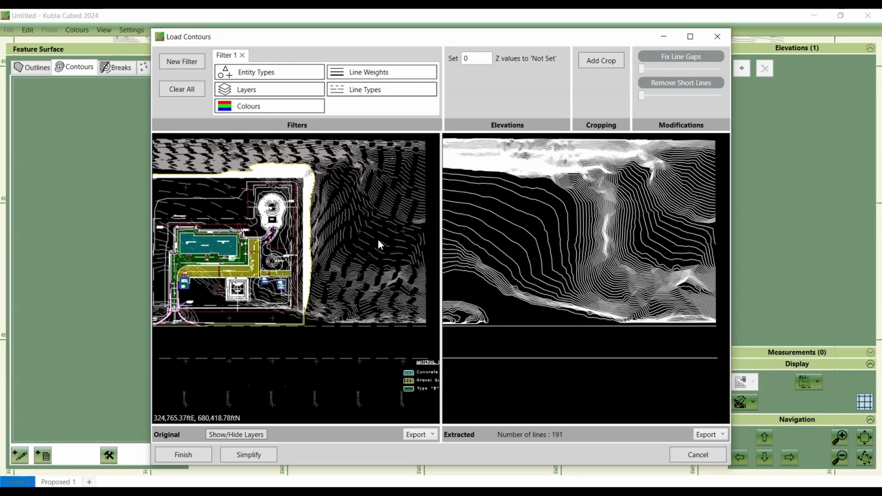
scroll(379, 243, up, 1)
scroll(379, 241, up, 2)
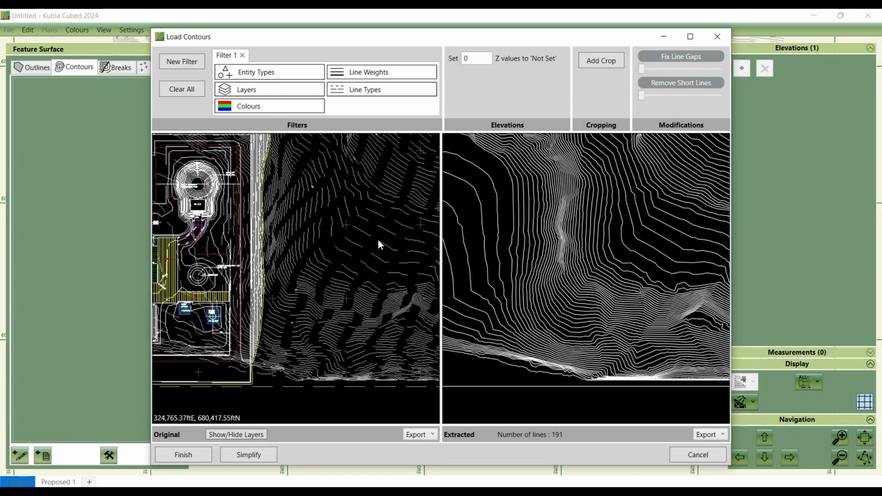
scroll(378, 241, up, 2)
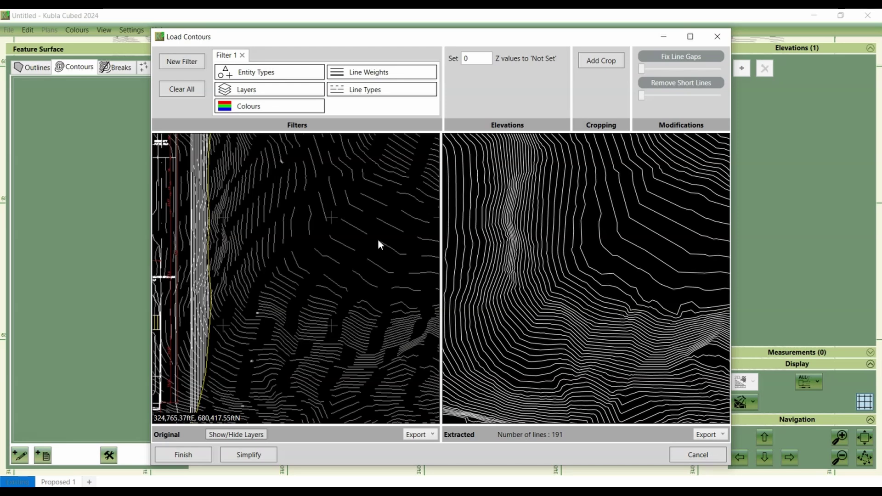
scroll(378, 244, down, 3)
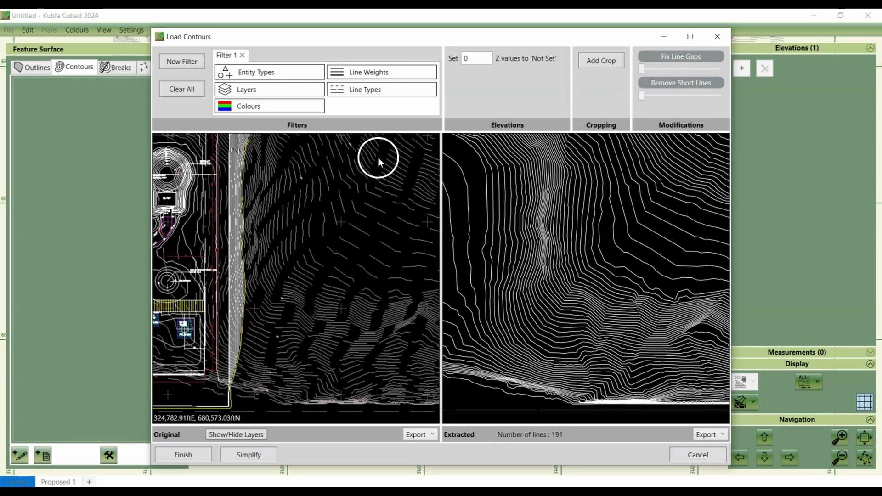
scroll(361, 203, up, 3)
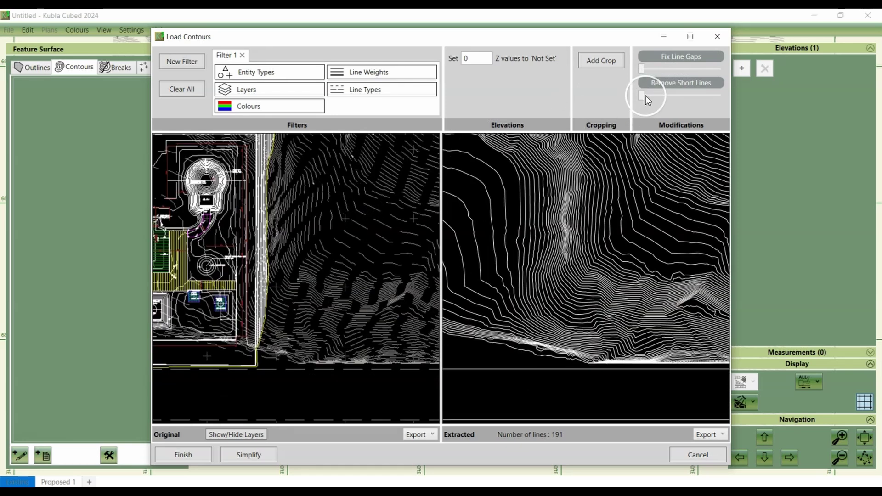
scroll(608, 208, down, 4)
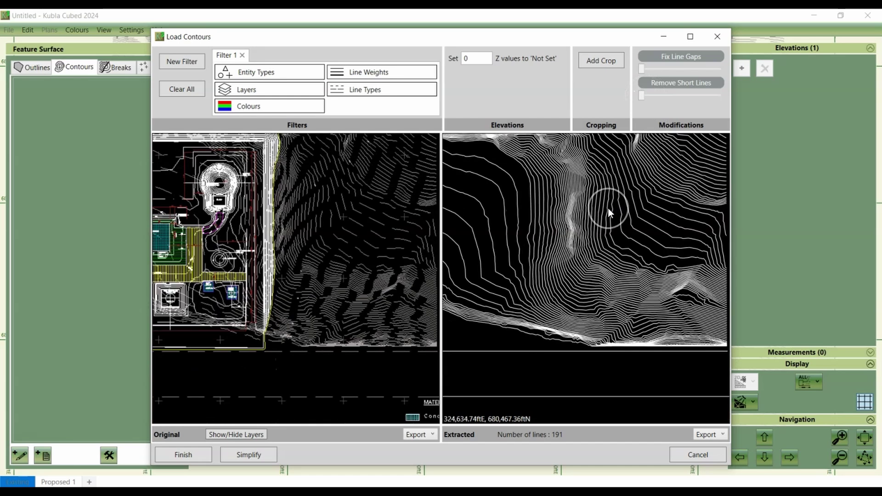
click(641, 113)
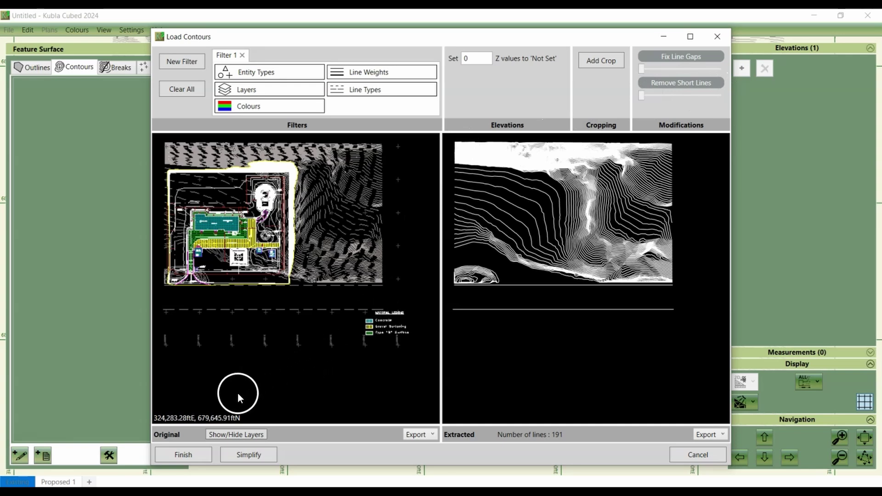
Set the line reduction tolerance for the extracted contours to 0.50 ft and compare the reduced lines with the originals up close
click(242, 456)
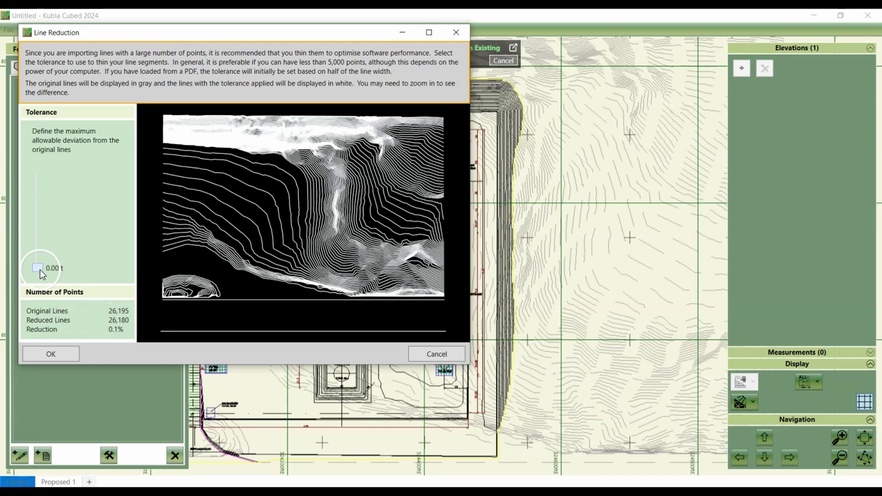
drag(40, 270, 38, 242)
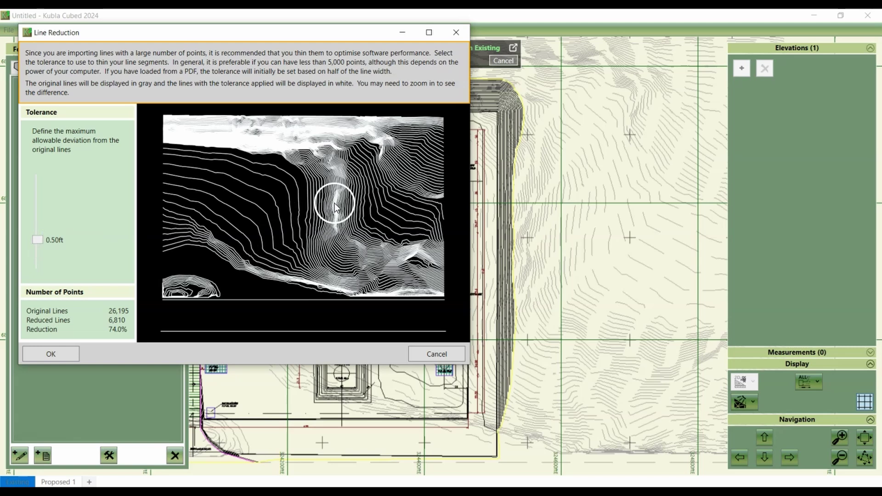
scroll(340, 233, up, 3)
scroll(343, 272, up, 4)
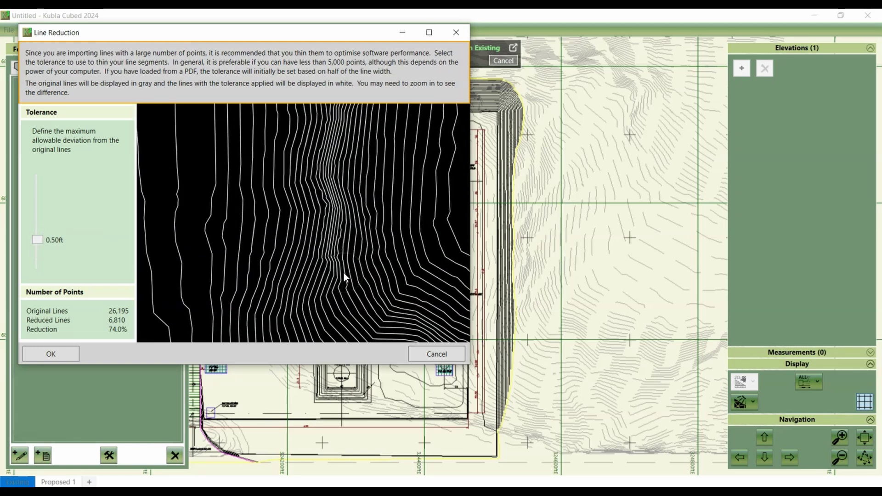
scroll(343, 273, up, 3)
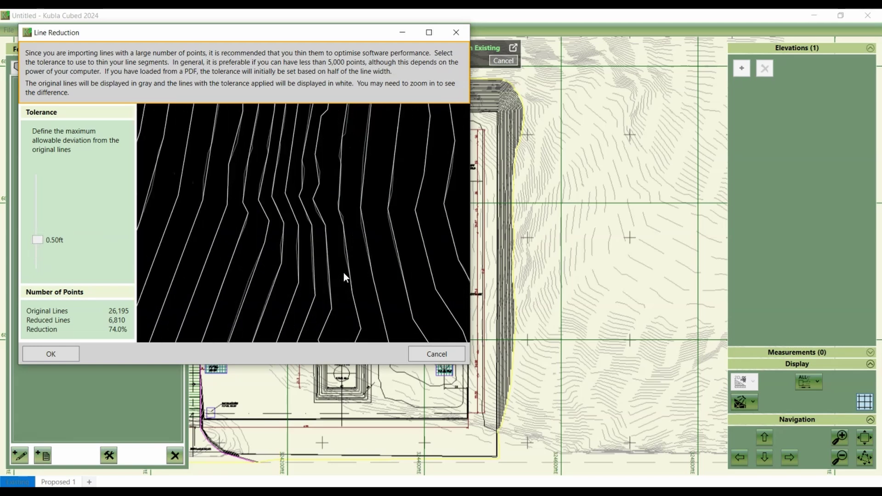
scroll(343, 272, up, 2)
click(354, 200)
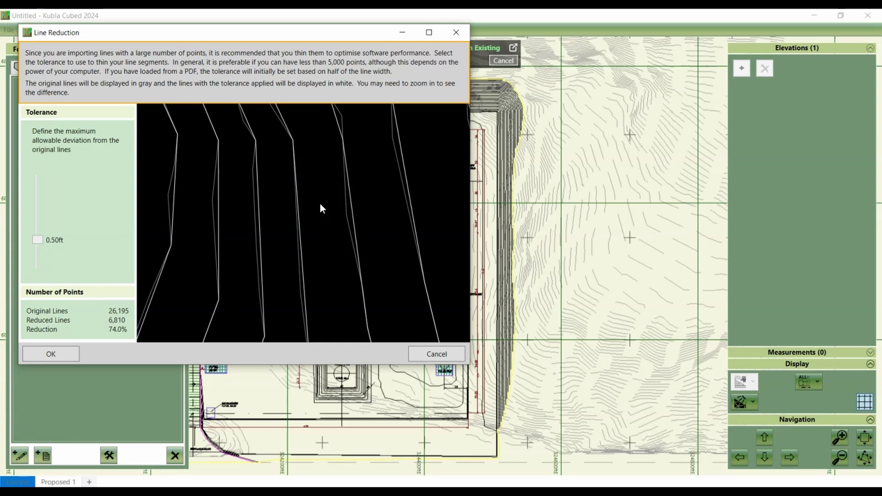
Check the reduced contours against the originals over a wider area and accept the 0.50 ft line reduction
scroll(320, 204, down, 3)
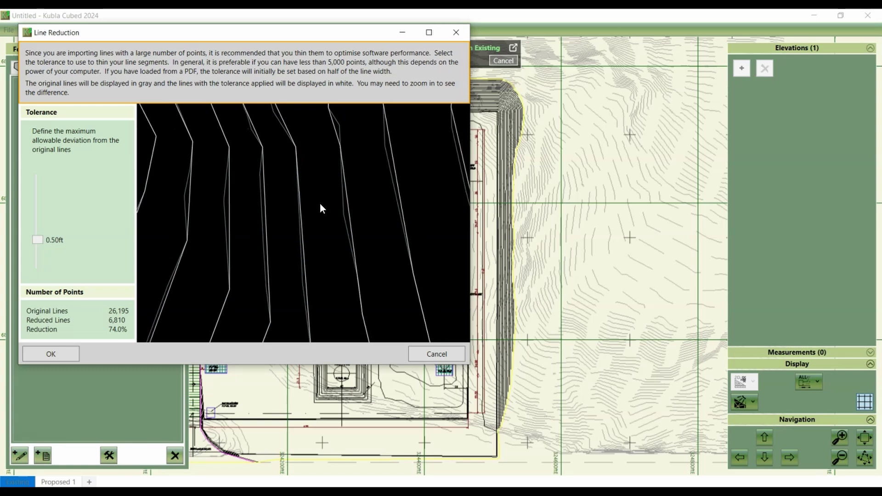
scroll(320, 208, down, 1)
click(186, 337)
click(32, 239)
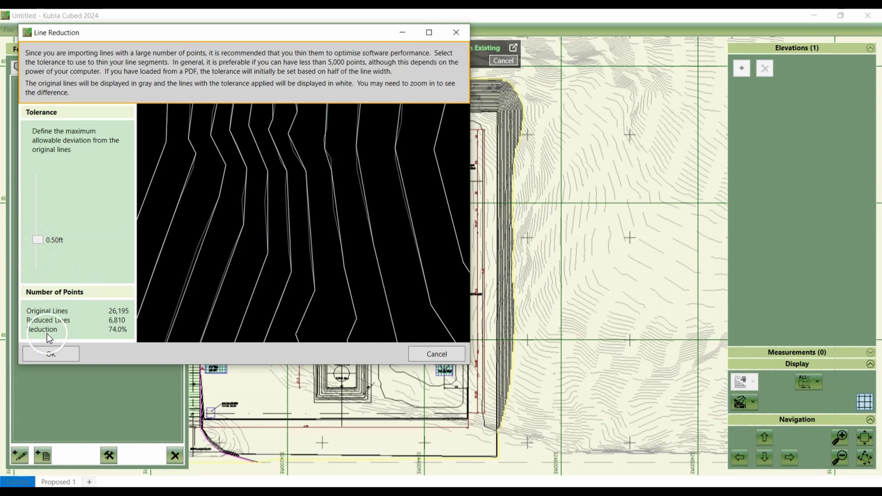
click(56, 356)
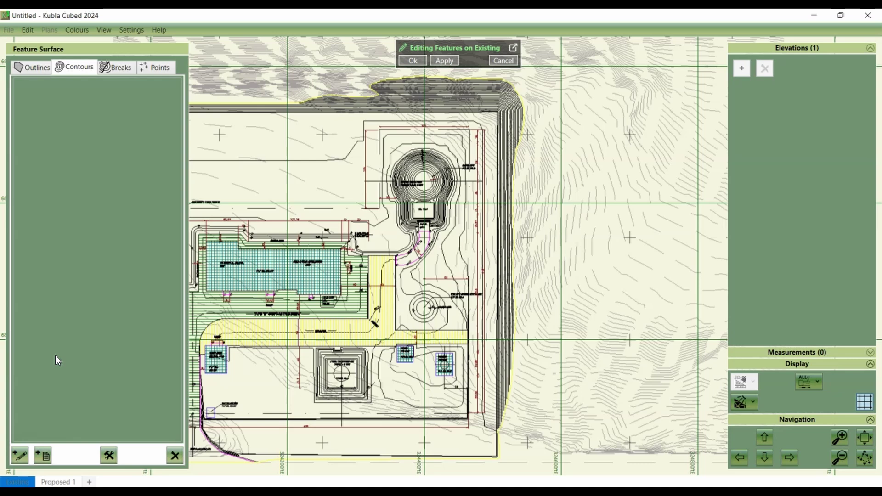
Generate an automatic outline wrapped around the imported contours and accept the feature surface edits on Existing
click(25, 64)
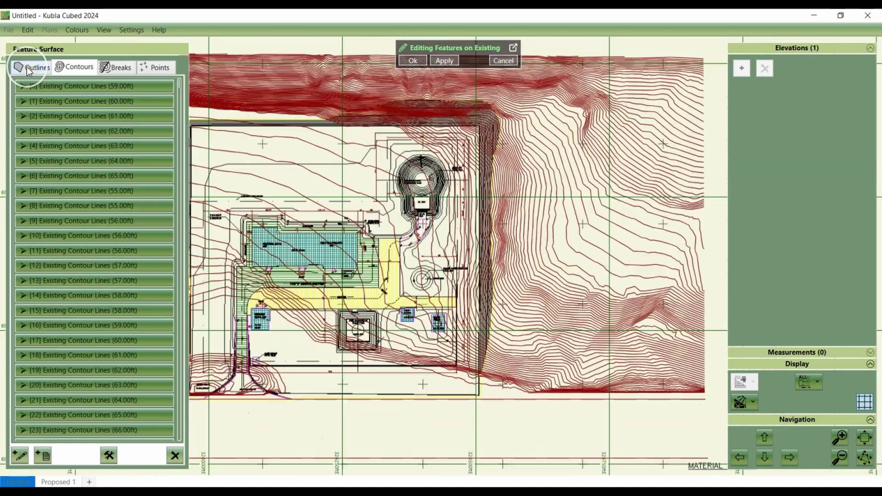
click(27, 67)
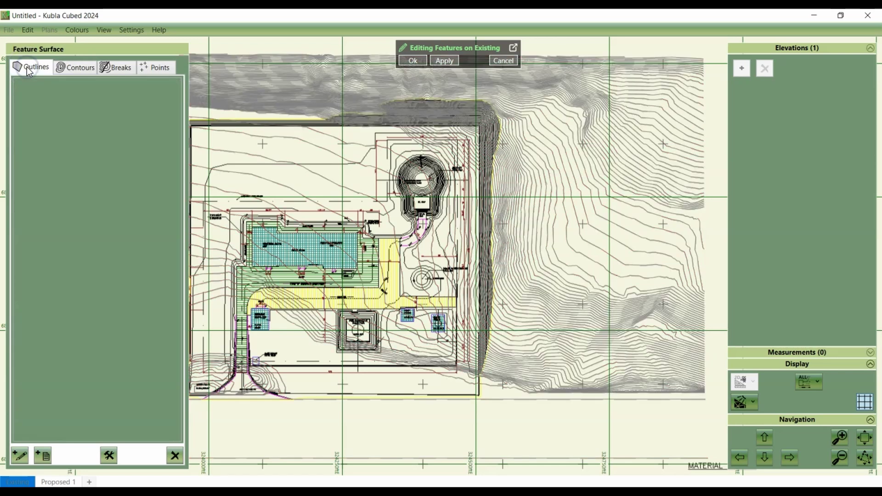
click(20, 456)
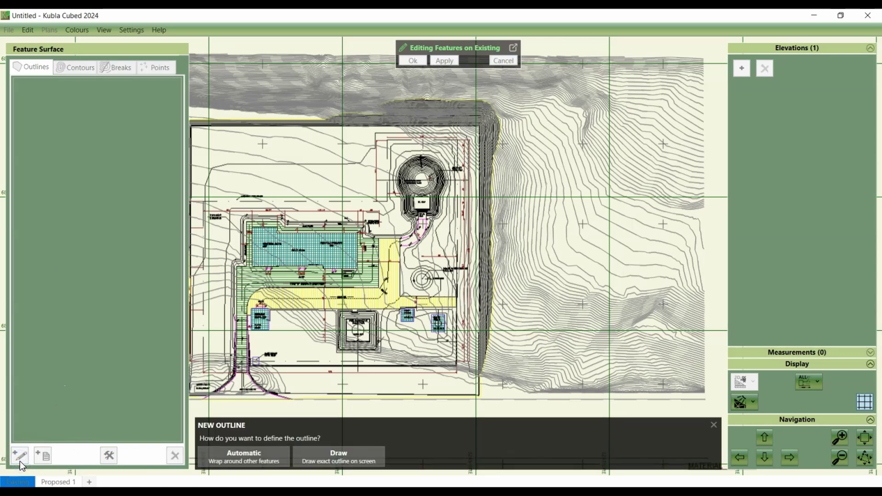
click(233, 454)
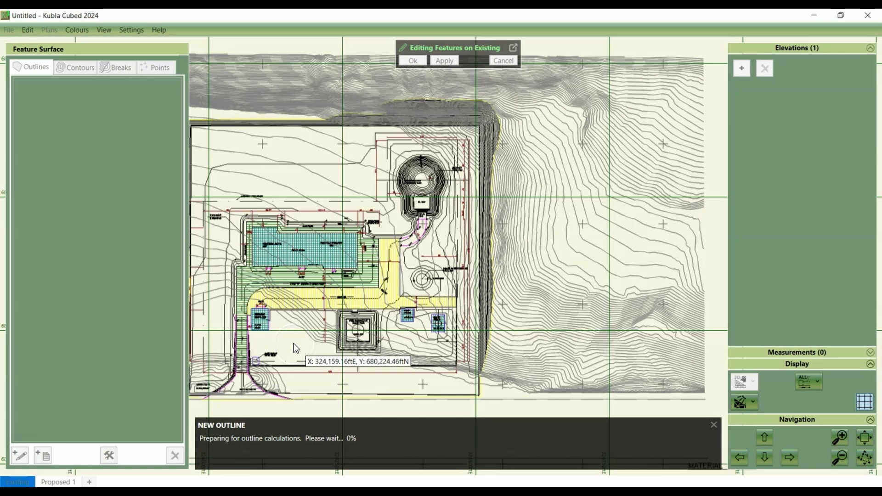
scroll(294, 347, down, 1)
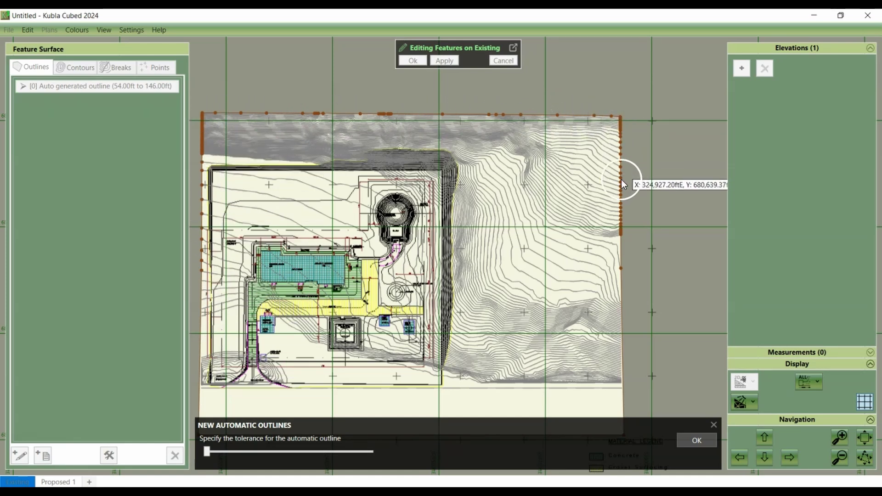
click(694, 439)
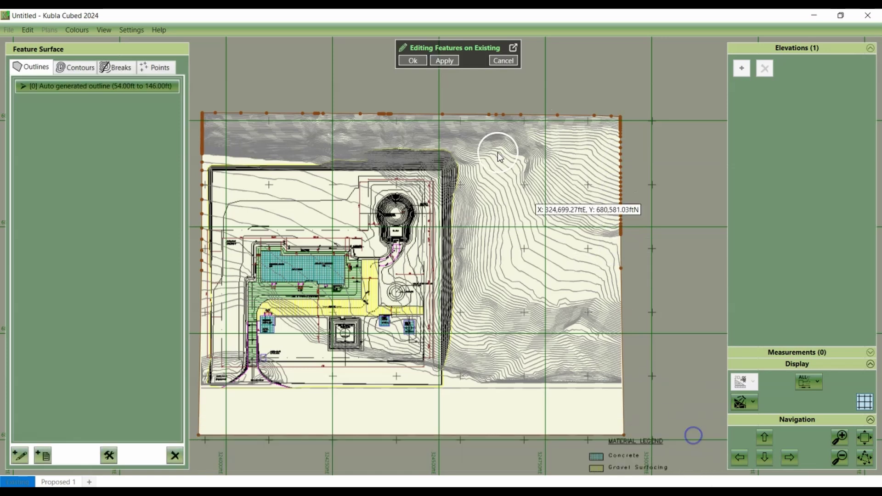
click(412, 60)
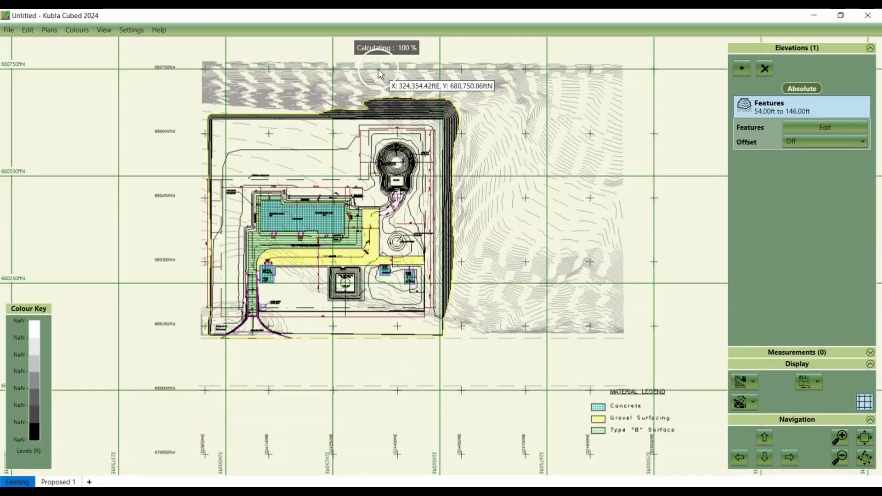
Examine the existing ground surface in 3D from several angles, including the effect of vertical exaggeration
click(753, 379)
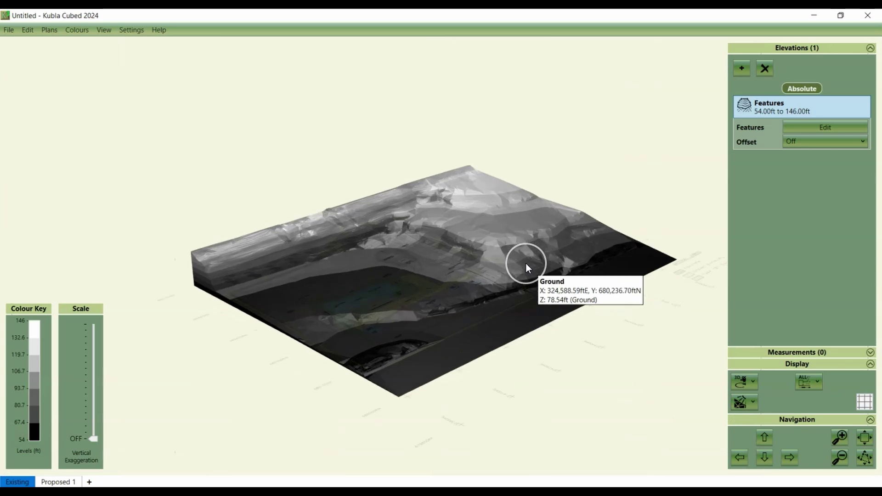
scroll(525, 263, up, 4)
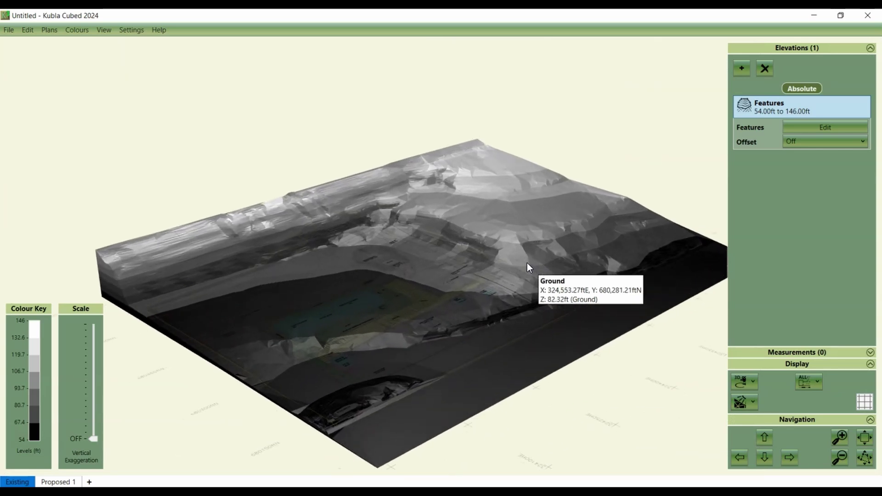
scroll(527, 266, up, 2)
drag(453, 295, 737, 307)
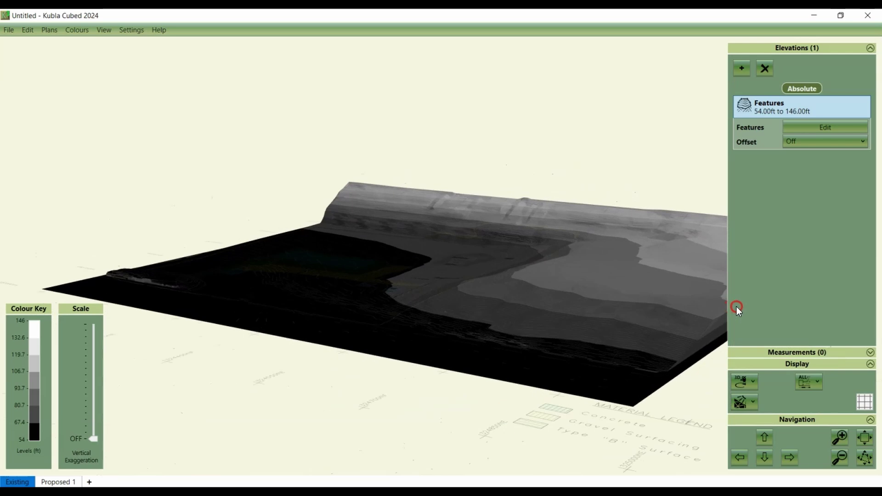
drag(94, 438, 118, 442)
drag(184, 407, 288, 413)
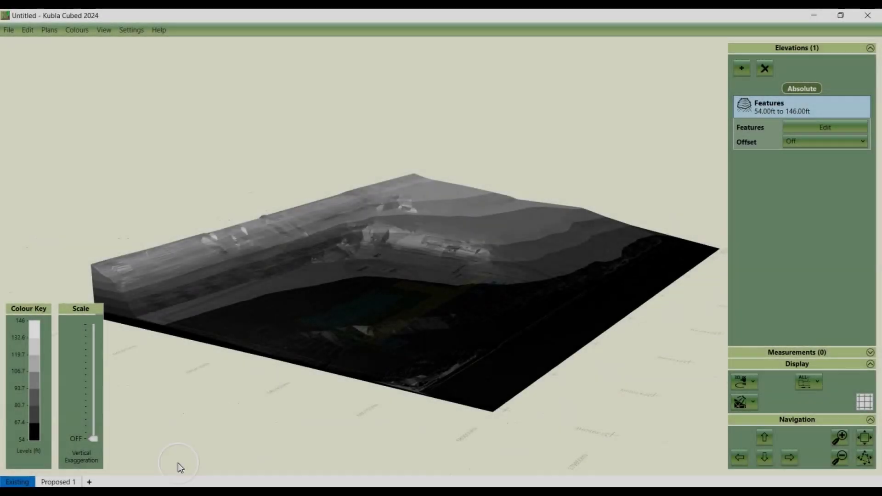
Rename the Proposed 1 phase as Topsoil Strip
click(70, 482)
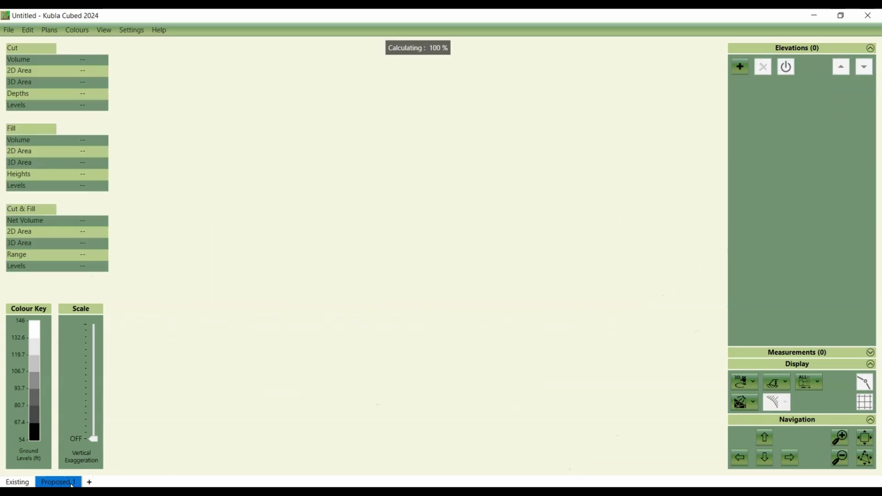
right_click(60, 481)
click(85, 458)
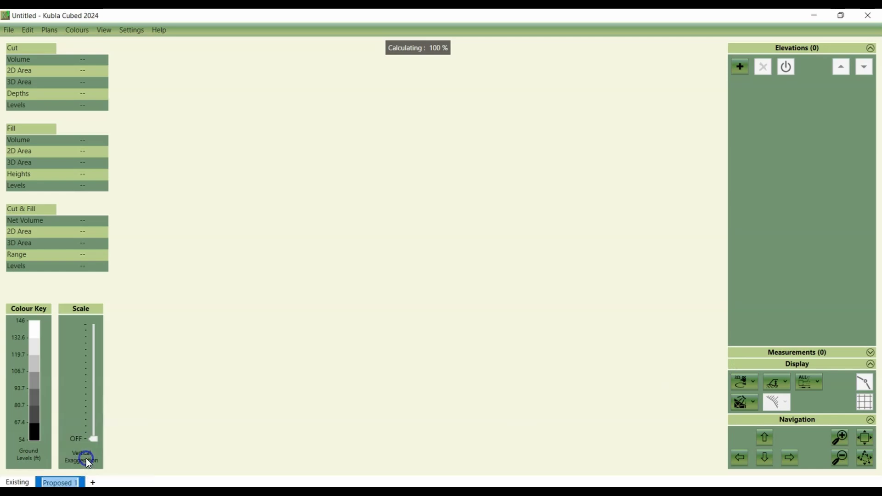
text(To)
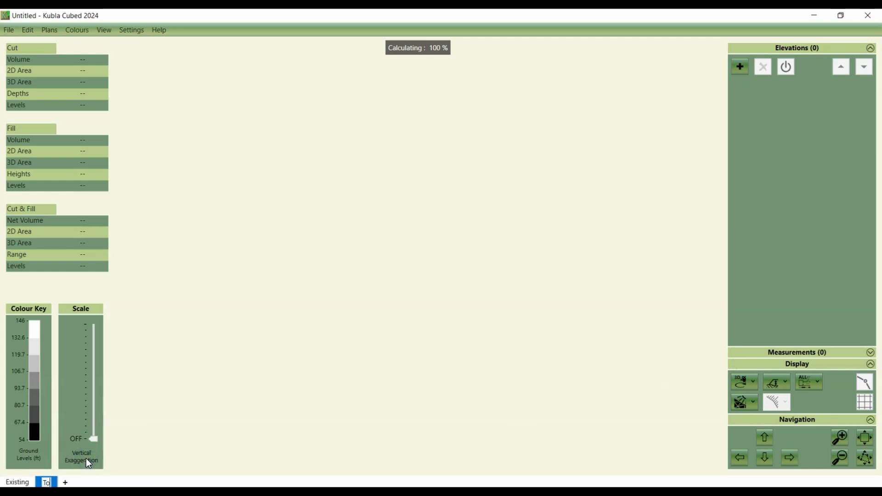
text(psoil Strip)
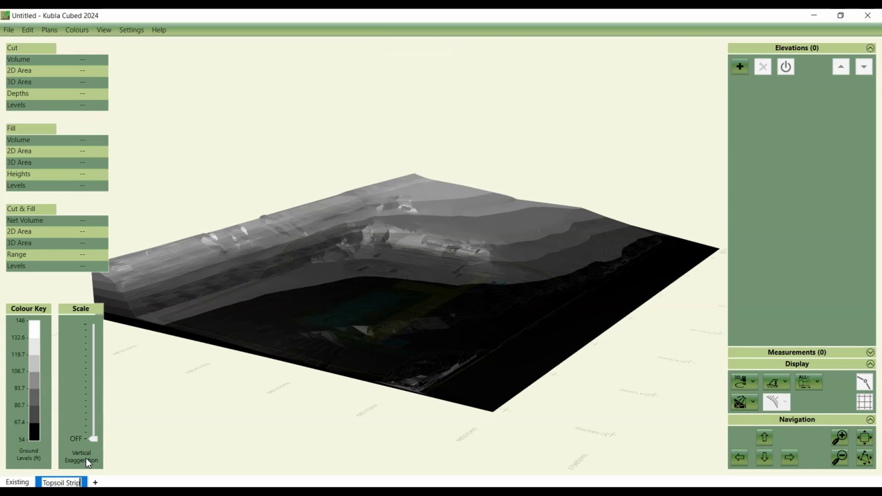
key(Return)
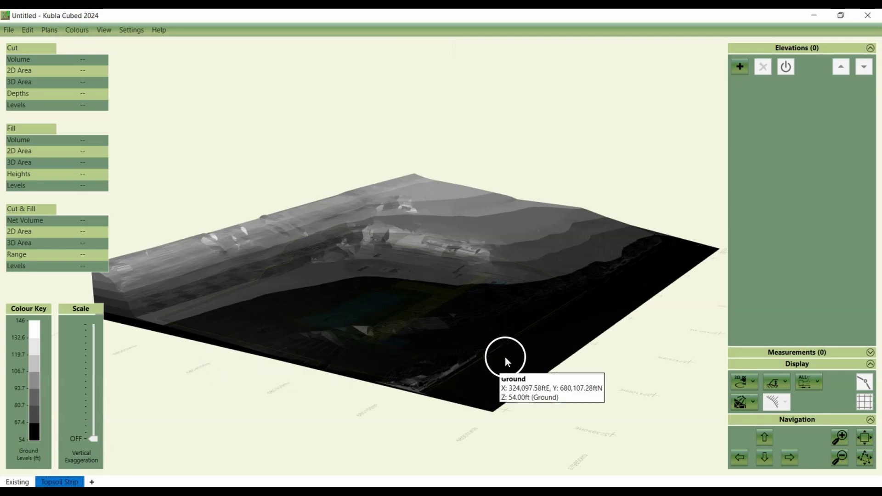
Return to the 2D design view and add a Reduce elevation to the Topsoil Strip phase
click(741, 381)
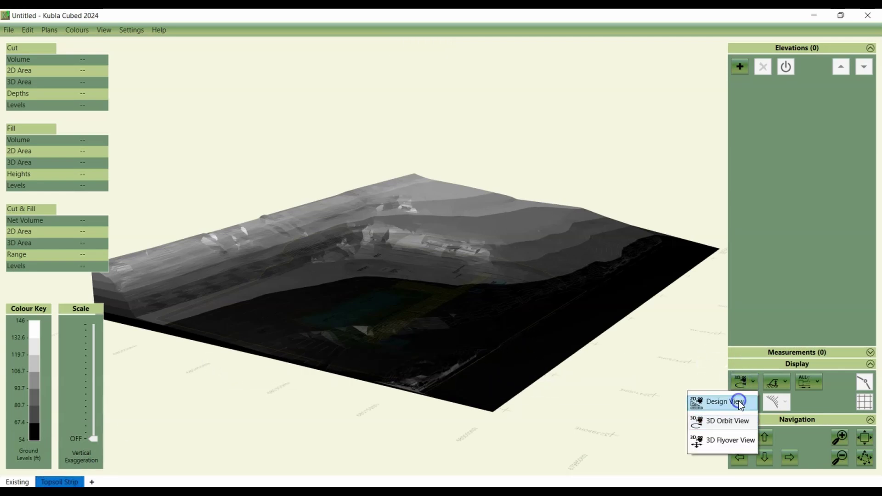
click(734, 401)
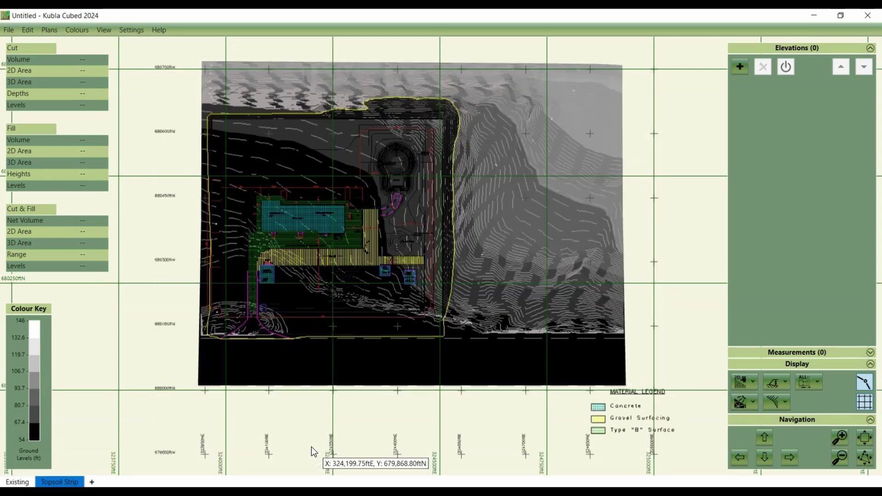
click(742, 67)
click(594, 293)
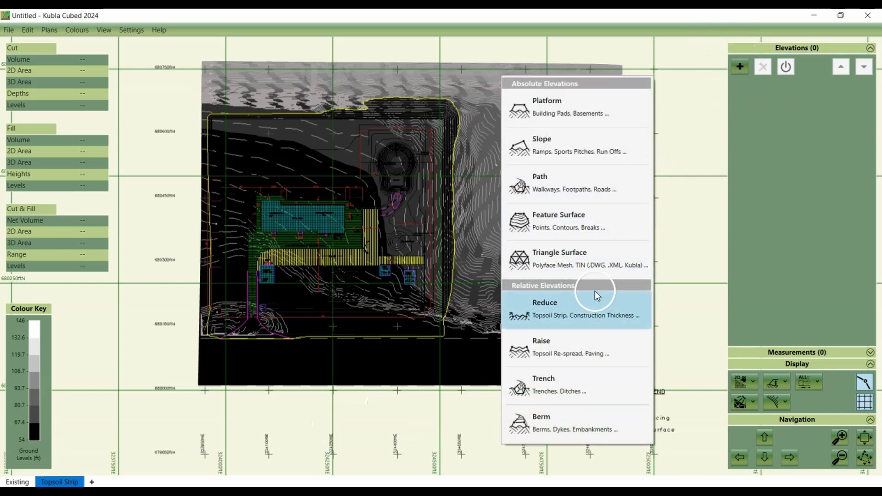
click(595, 297)
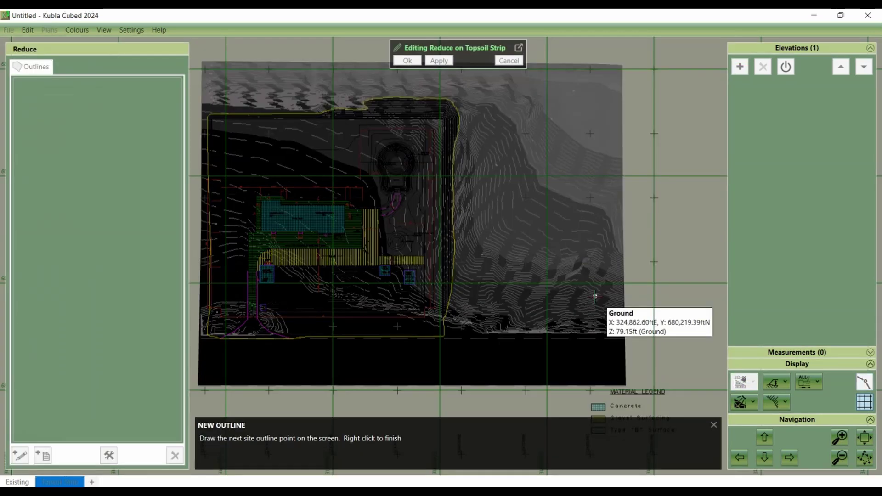
Draw a roughly rectangular Reduce outline around the whole site, with its eastern edge just beyond the yellow boundary, and accept it
click(484, 341)
click(288, 125)
click(205, 91)
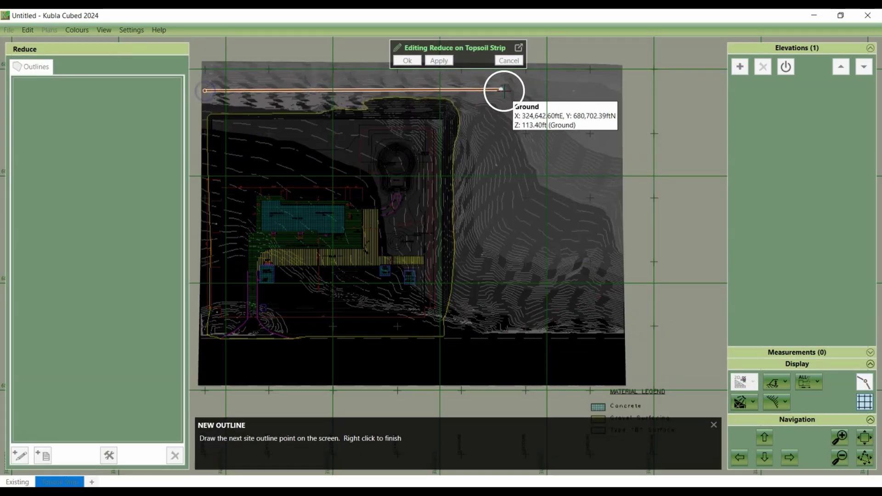
click(478, 90)
click(481, 216)
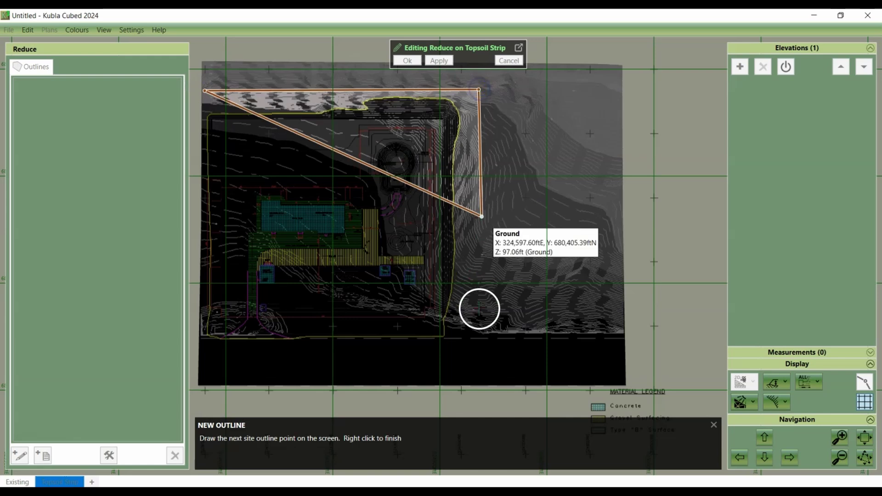
click(479, 357)
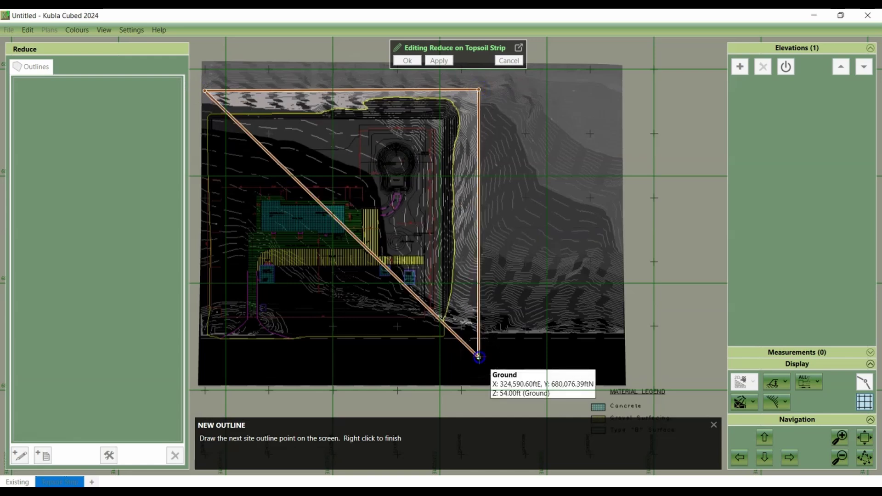
click(284, 367)
click(202, 354)
right_click(201, 354)
click(685, 460)
click(406, 61)
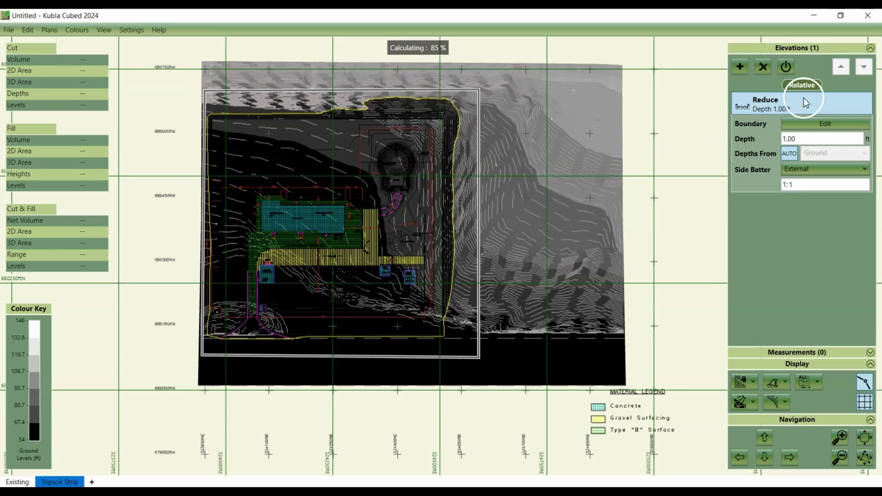
Set the Reduce depth to 0.5 ft and show the topsoil strip in the 3D orbit view
double_click(816, 138)
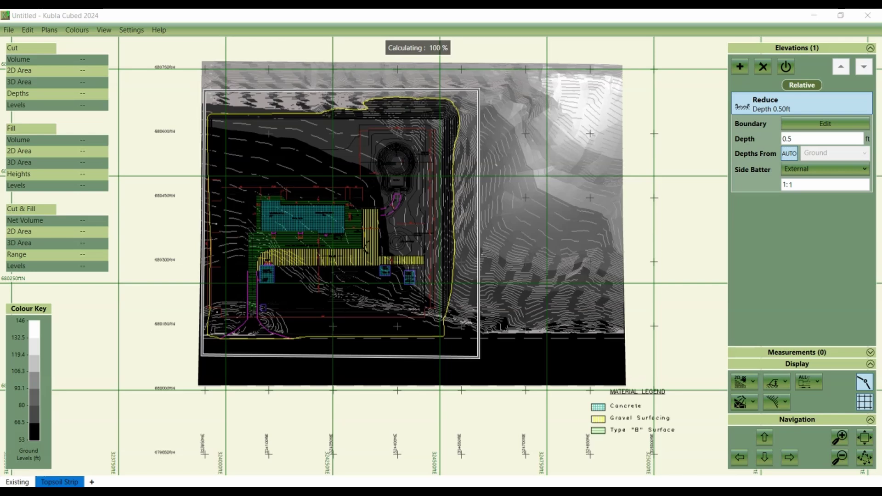
click(738, 382)
click(729, 420)
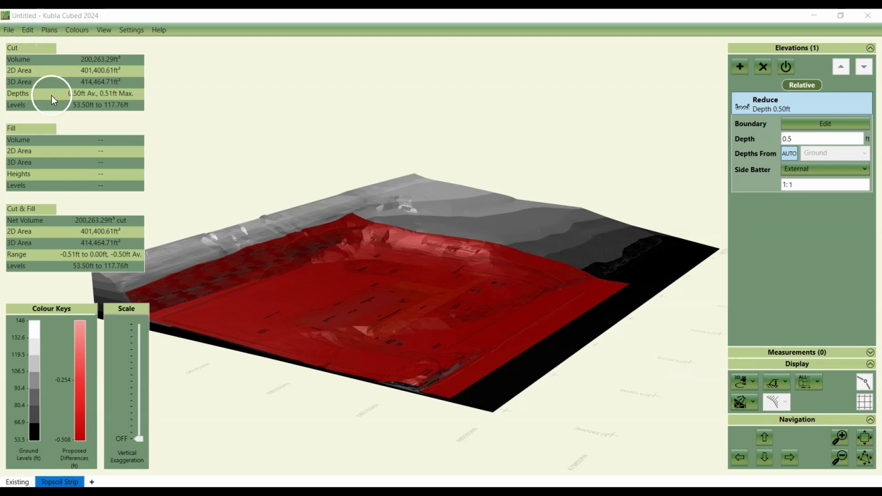
scroll(246, 148, up, 2)
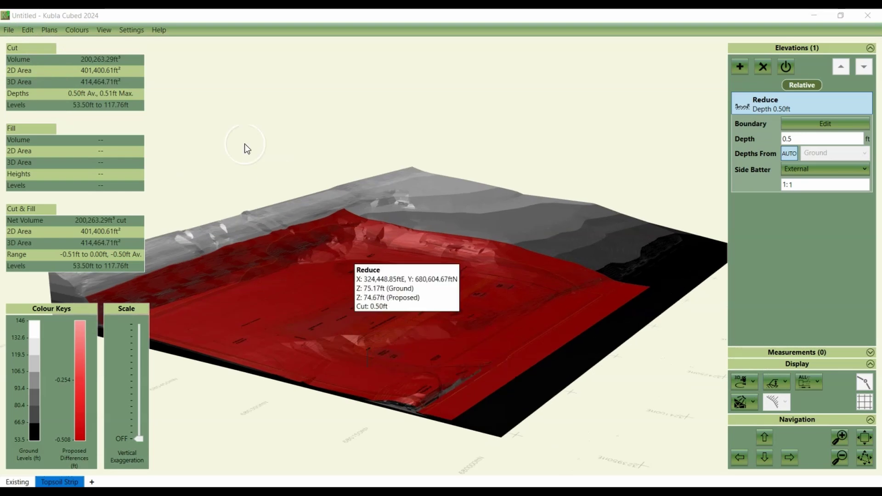
Apply the Ice colour table to the ground levels and look over the recoloured surface from a higher angle
click(76, 30)
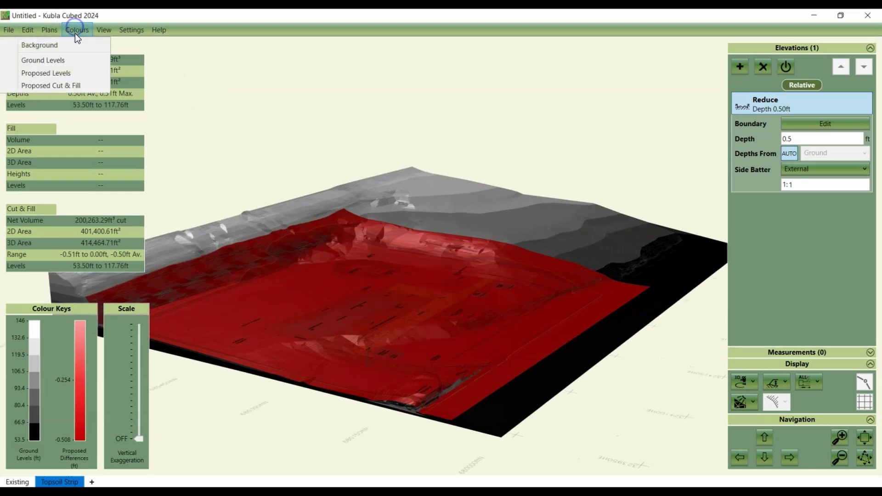
click(71, 60)
click(198, 148)
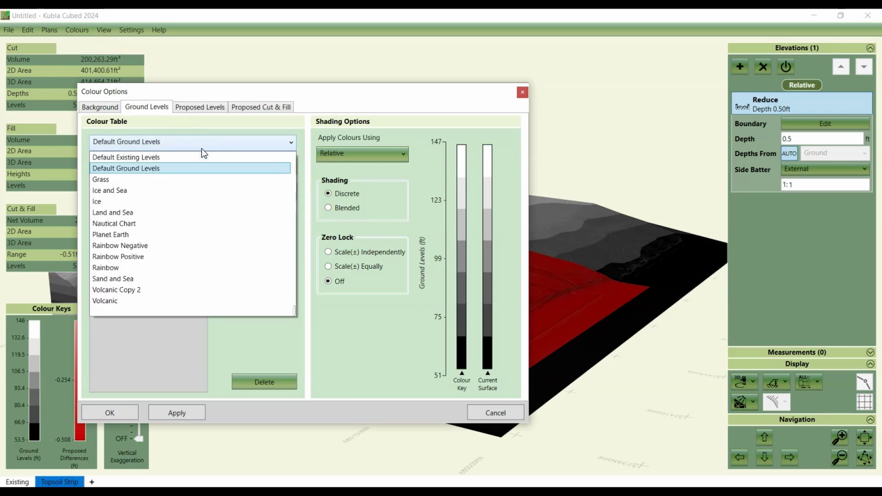
click(199, 203)
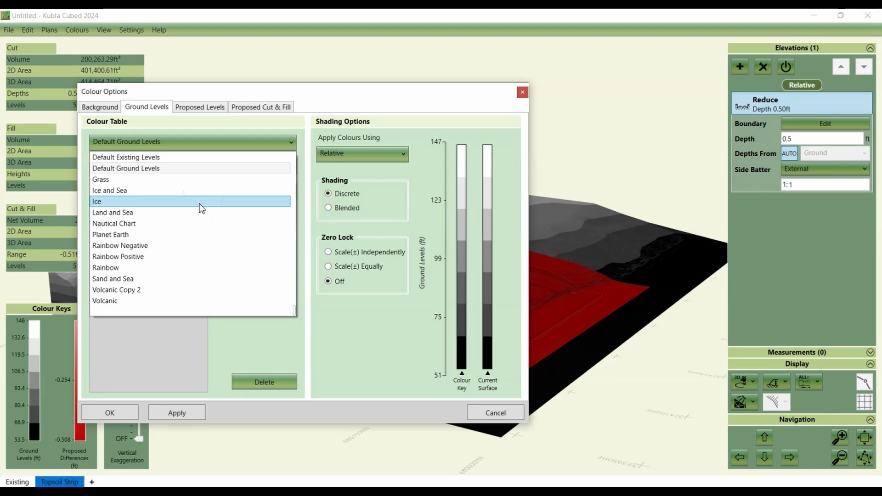
click(131, 413)
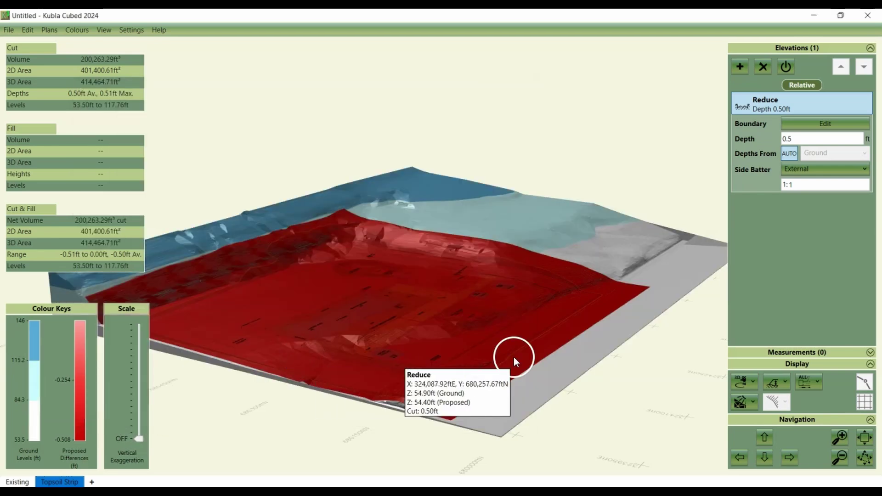
drag(513, 357, 481, 356)
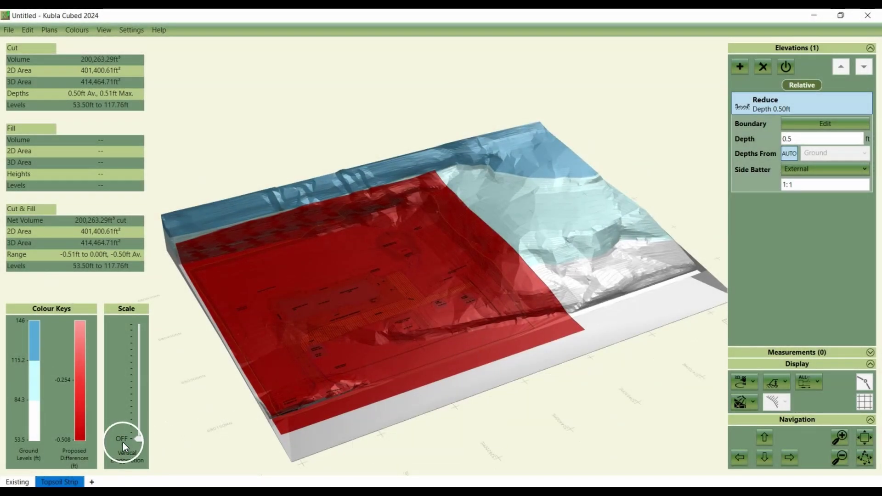
Add a new phase after Topsoil Strip and name it Bulk Earthworks
click(92, 481)
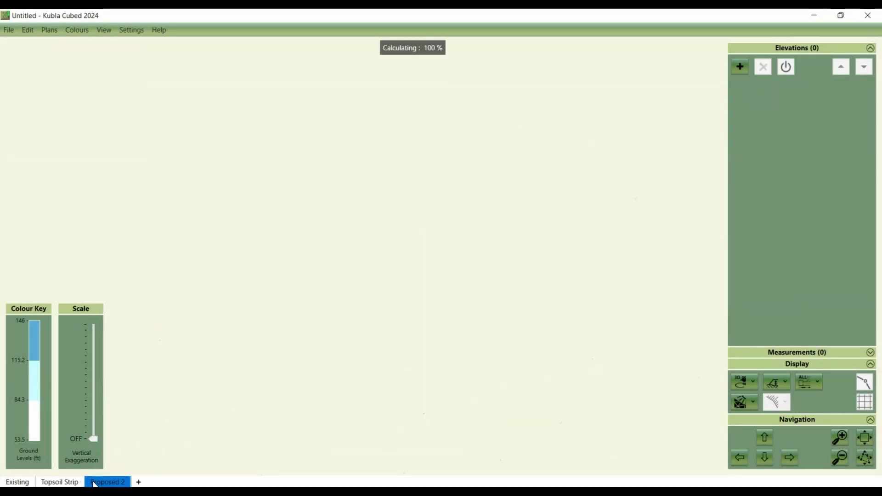
right_click(103, 482)
click(45, 456)
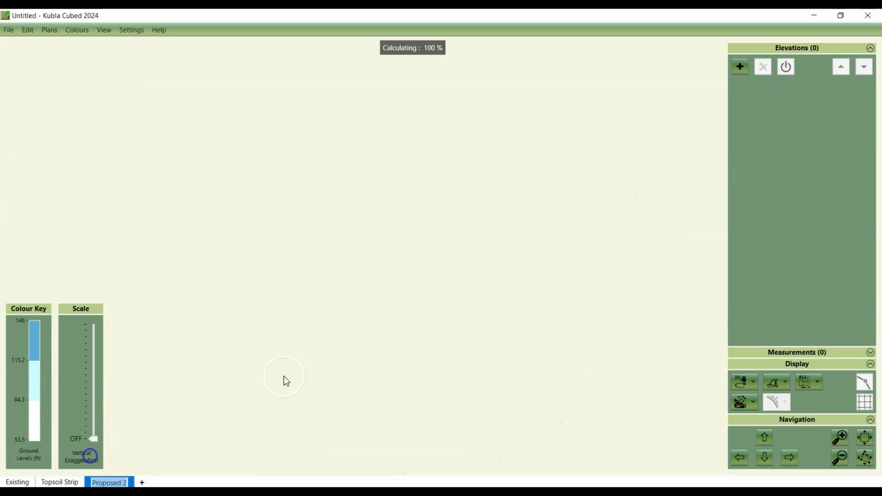
text(Bulk Ear)
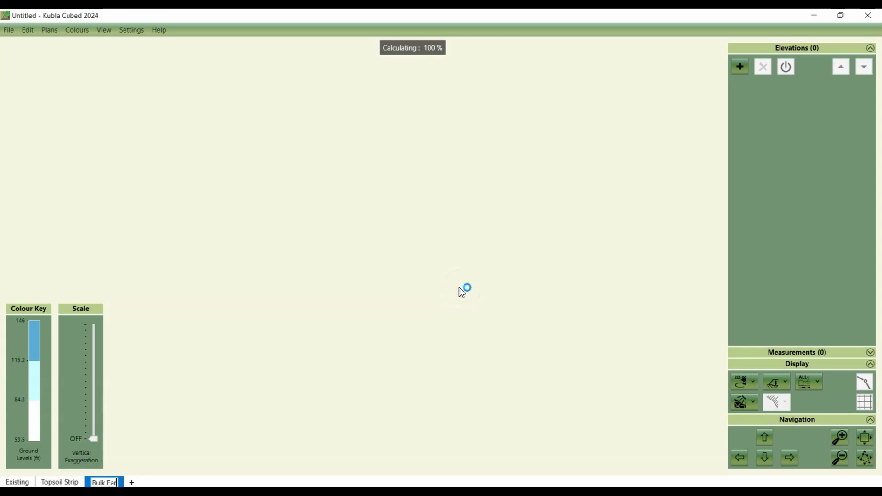
text(thworks)
key(Return)
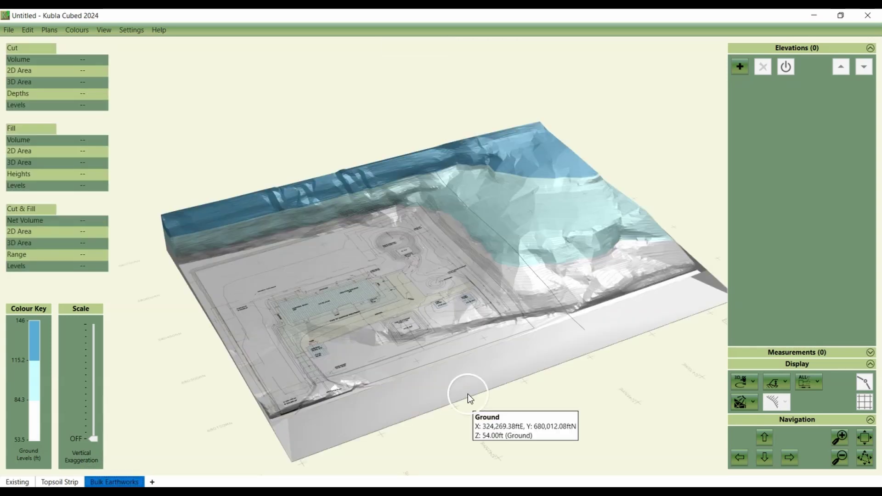
Add a Feature Surface elevation to the Bulk Earthworks phase and start loading its contours from the CAD drawing
click(740, 66)
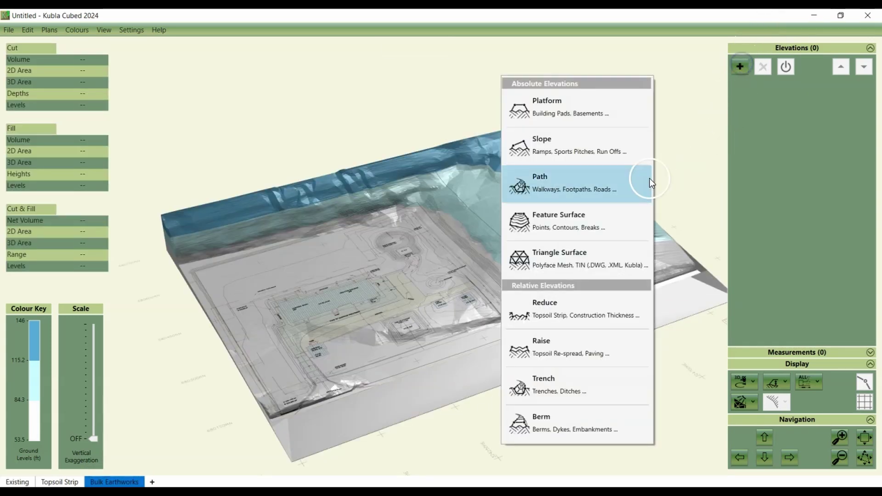
click(594, 224)
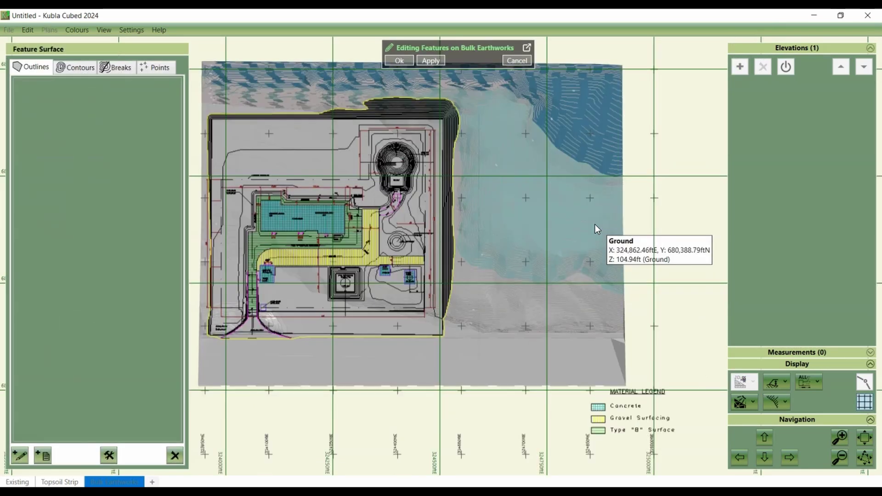
click(84, 69)
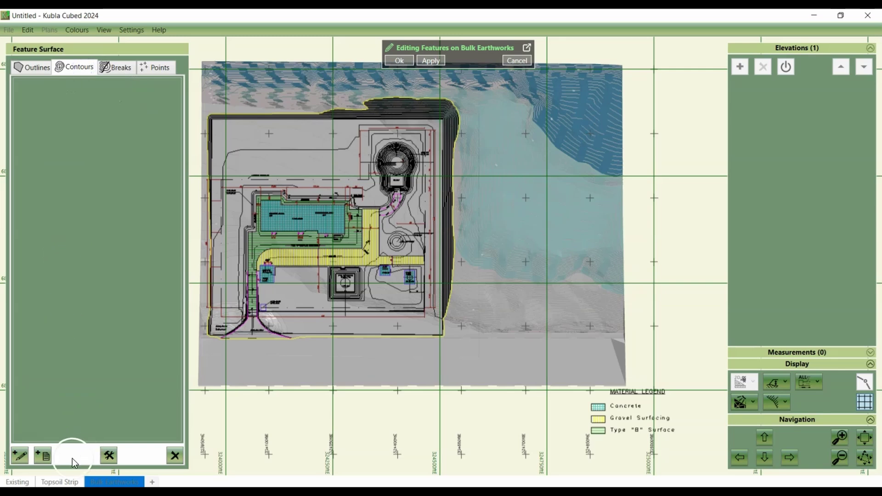
click(48, 460)
click(49, 372)
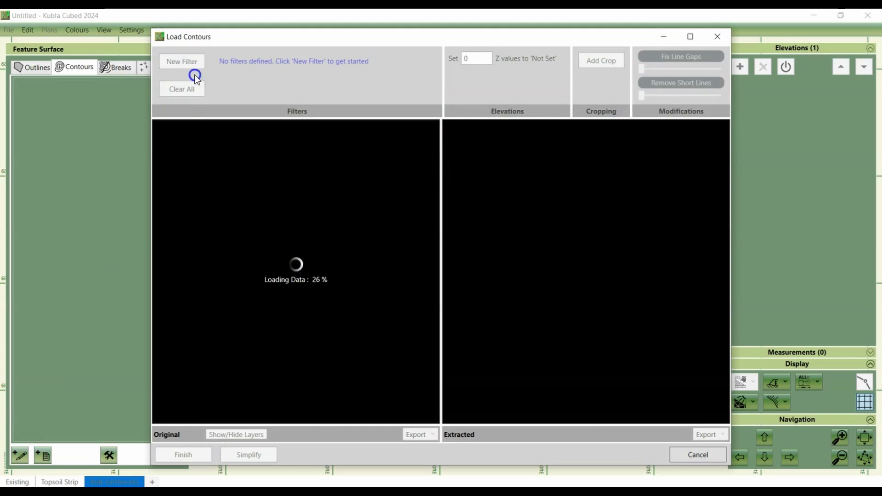
Create a filter that extracts the proposed contours by sampling a solid white contour line along the site's northern edge
click(181, 60)
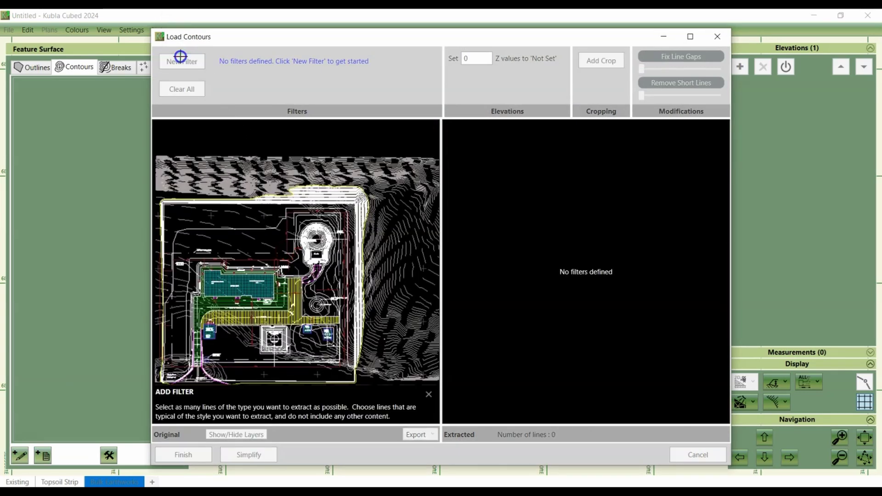
scroll(237, 201, up, 3)
scroll(289, 193, up, 5)
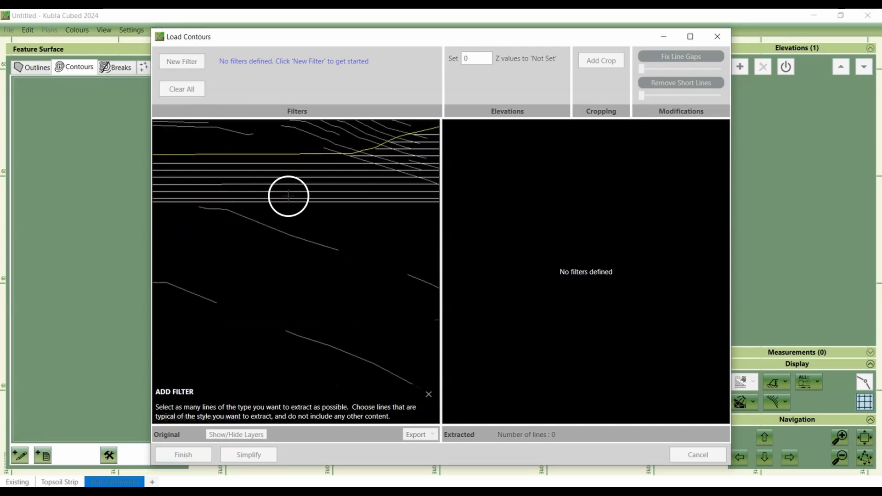
click(262, 170)
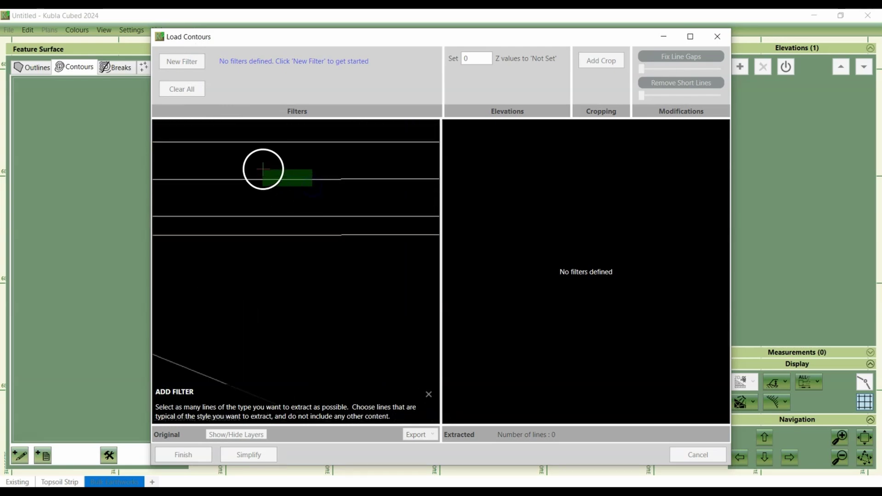
key(Return)
scroll(268, 166, down, 8)
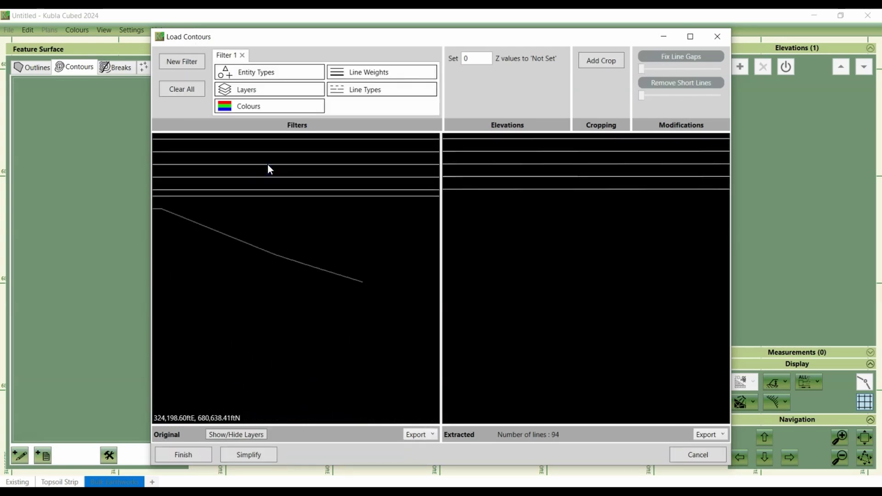
scroll(271, 169, down, 5)
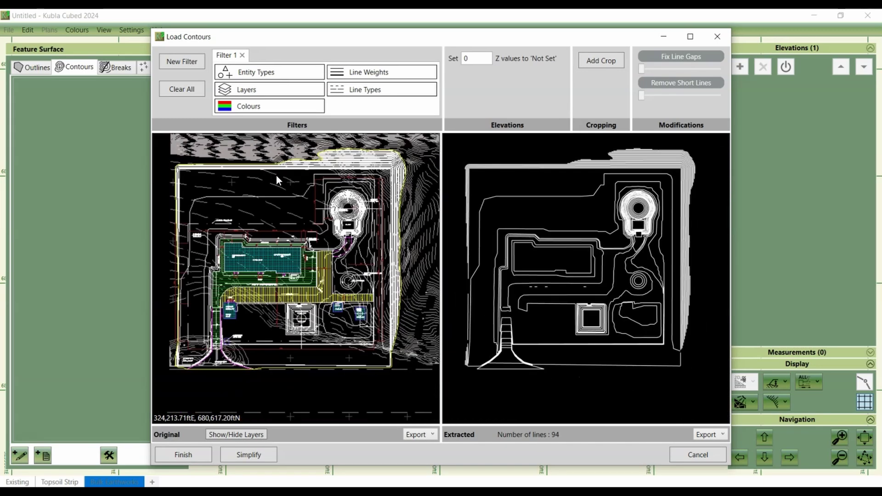
Remove the short stray dashes from the extracted contours by raising the short-line removal to about a quarter of its range
click(641, 95)
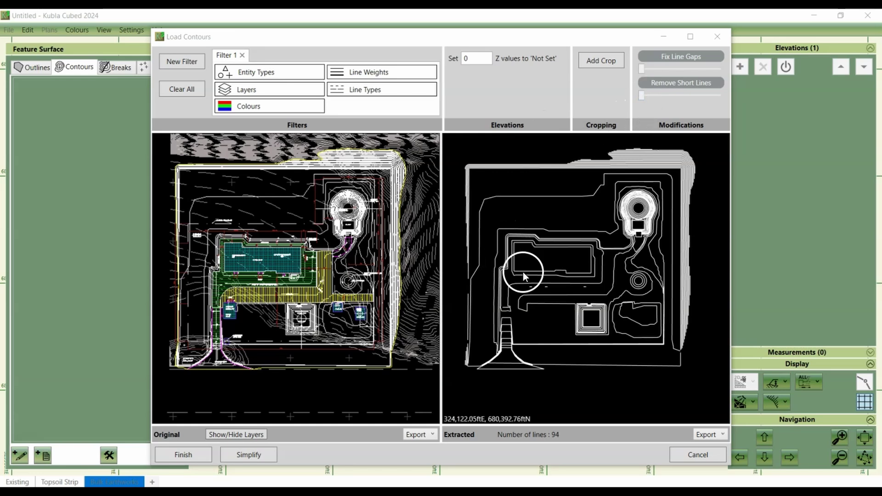
scroll(551, 296, up, 3)
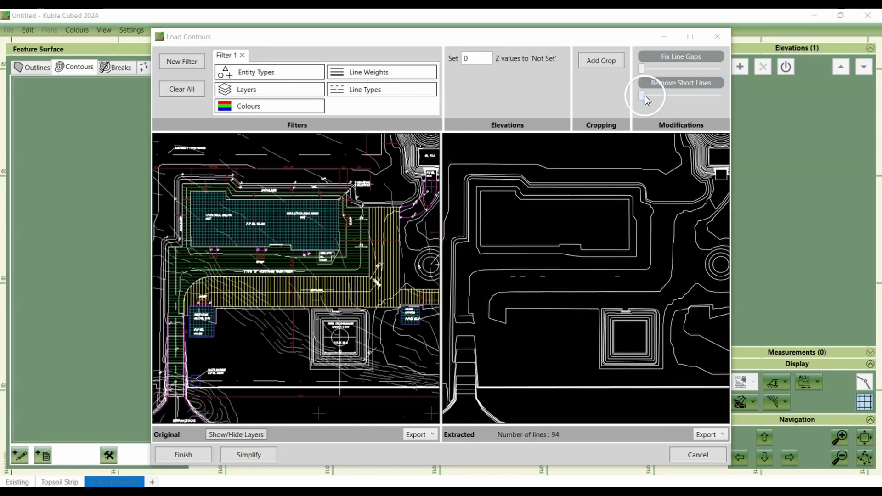
drag(641, 96, 660, 96)
scroll(561, 189, down, 5)
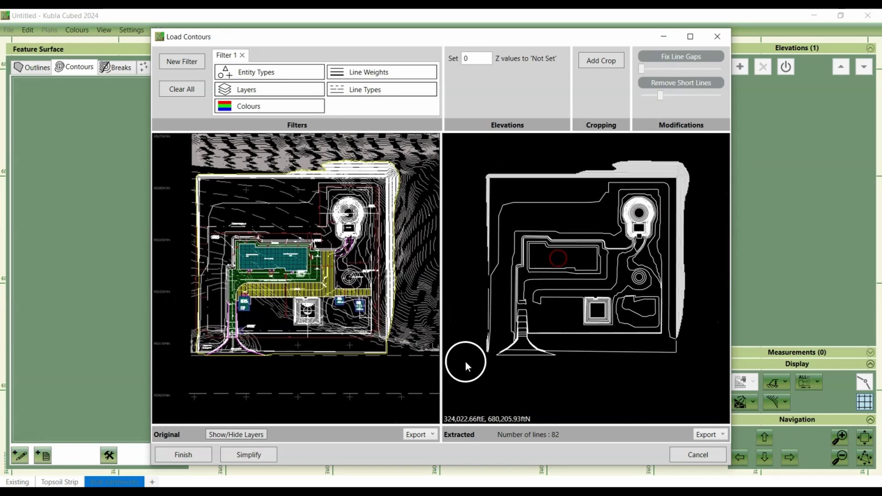
Finish the contour extraction and thin the imported lines with a reduction tolerance of 0.06 ft
click(191, 454)
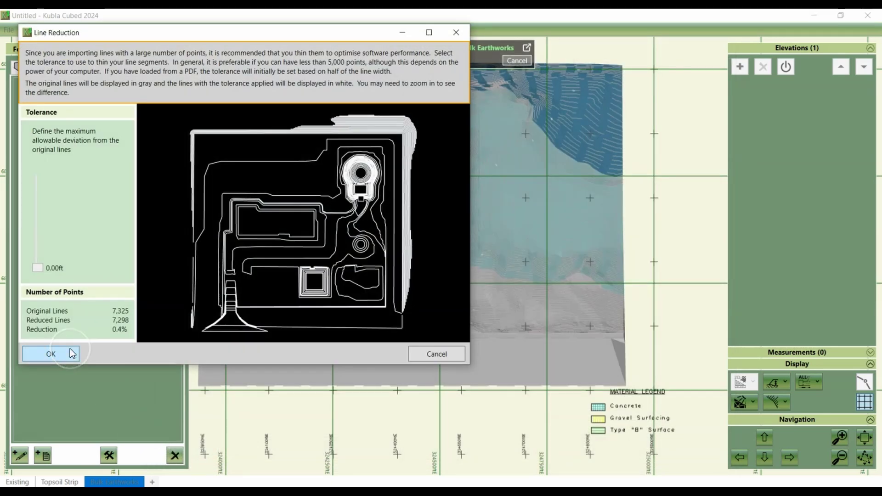
drag(42, 267, 40, 265)
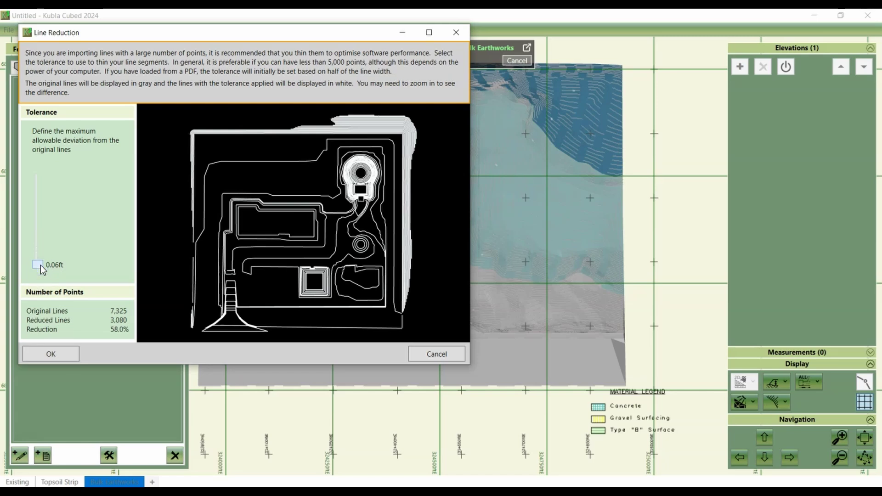
click(68, 357)
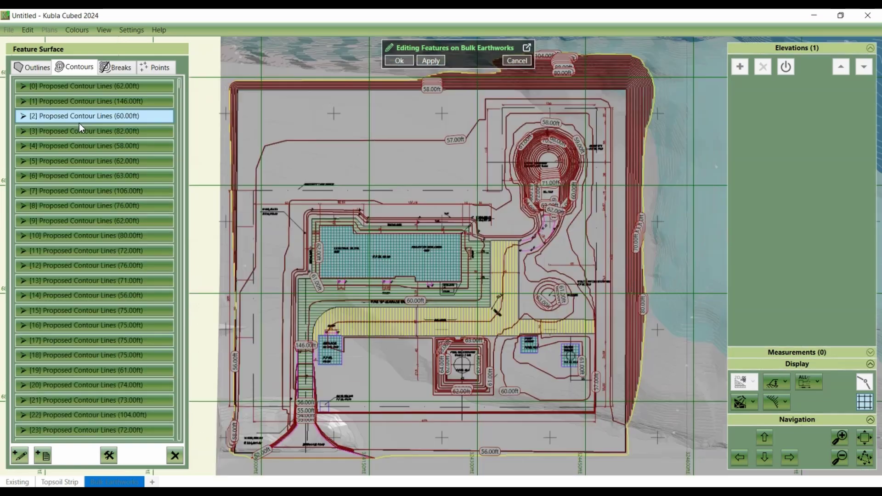
Start loading the Feature Surface's outline from the CAD drawing
click(29, 70)
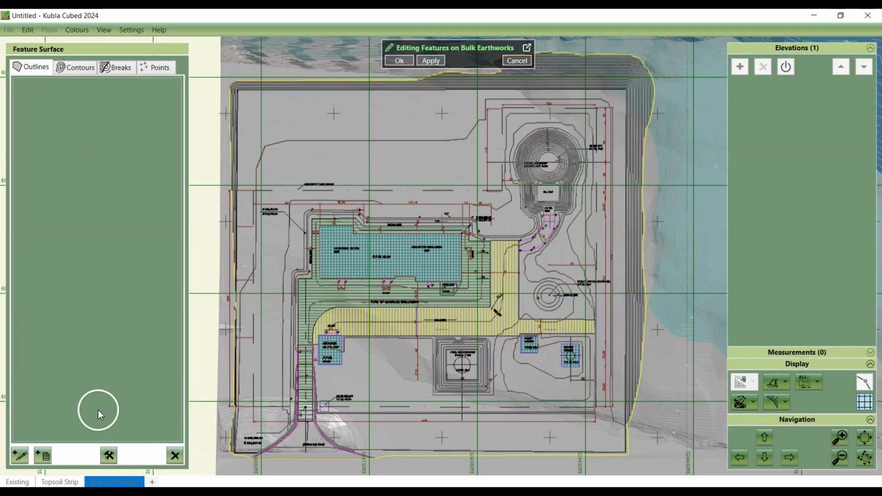
click(44, 458)
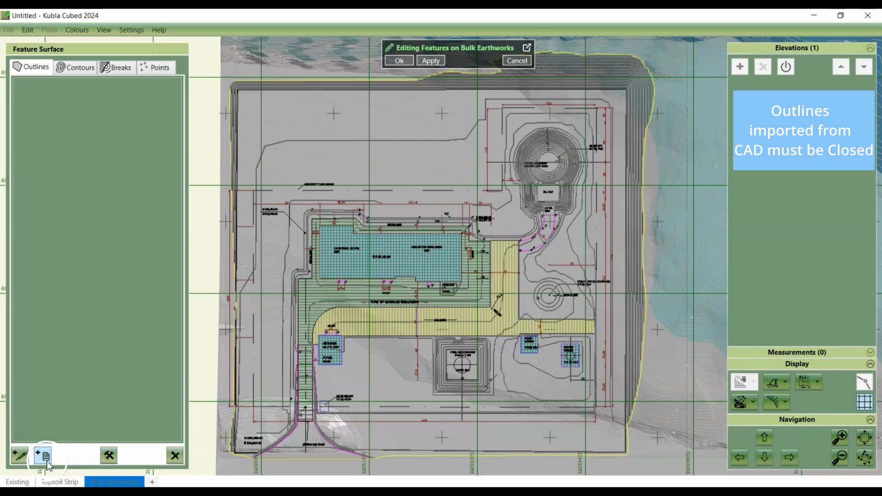
click(54, 372)
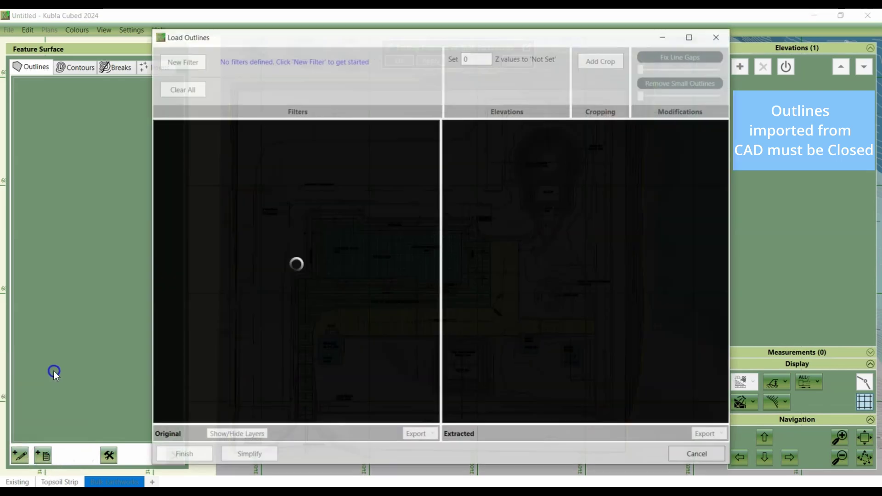
click(180, 60)
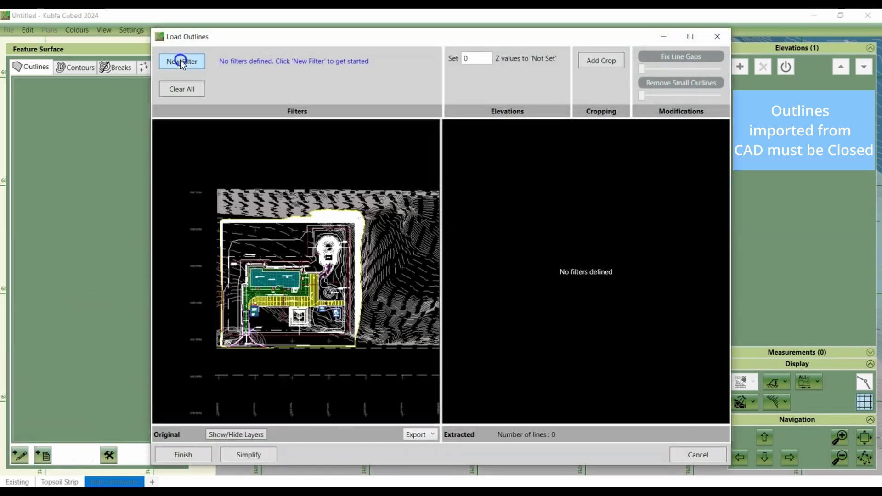
scroll(247, 219, up, 5)
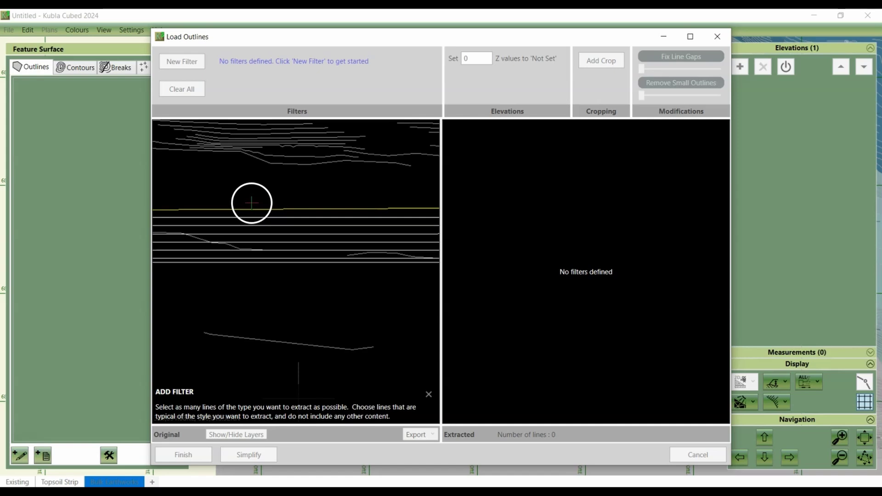
click(309, 213)
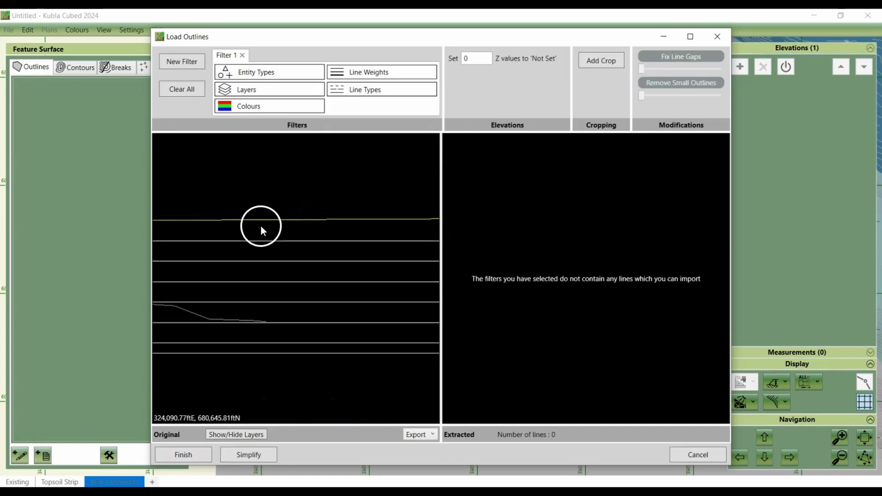
click(242, 55)
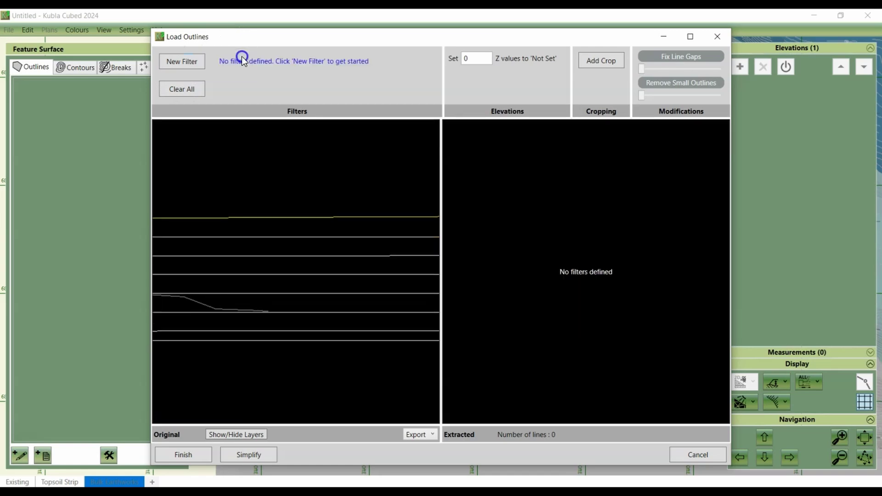
Create a filter from the yellow site boundary line and import the extracted boundary as the surface's outline
click(182, 61)
drag(304, 225, 183, 196)
scroll(214, 212, down, 3)
scroll(218, 222, down, 5)
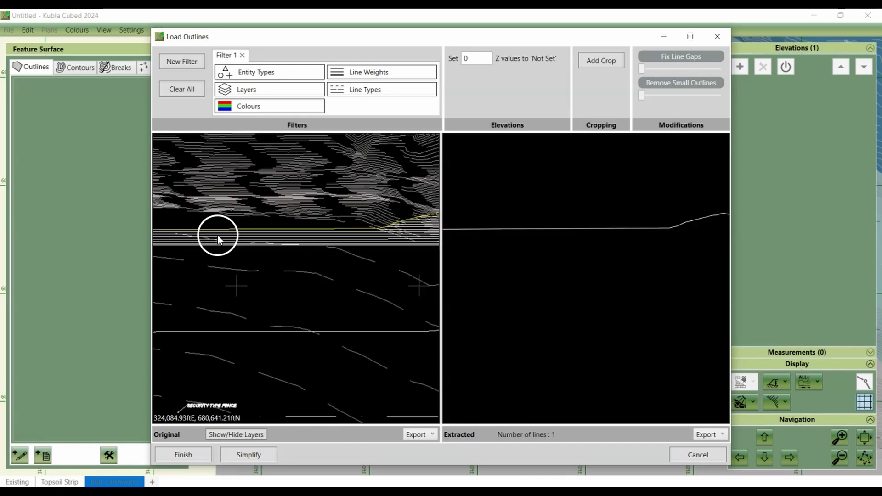
drag(232, 269, 245, 233)
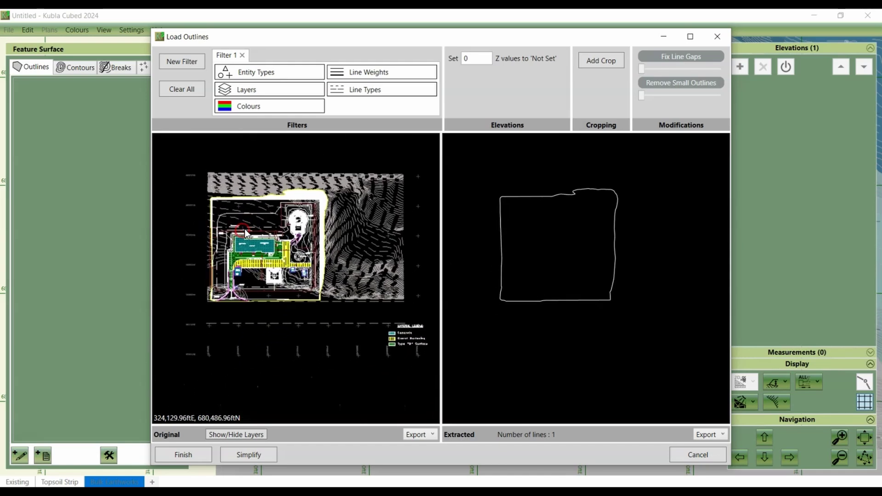
click(184, 455)
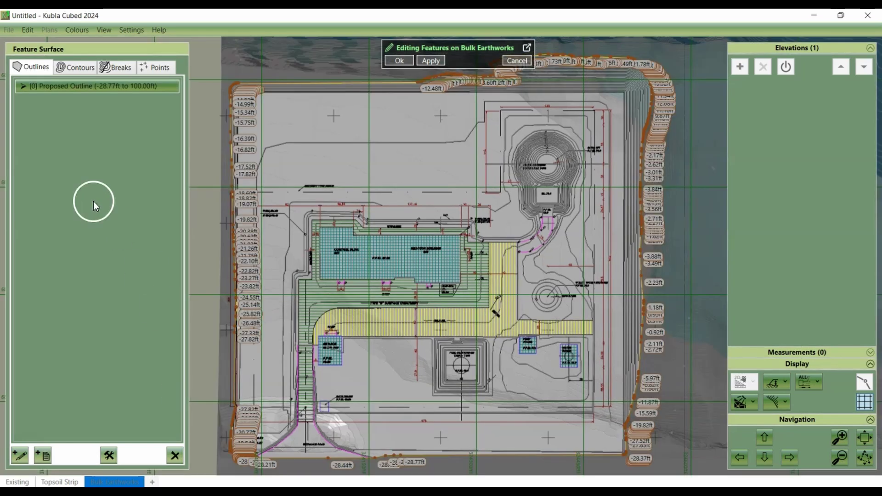
Expand the Proposed Outline's data and set its levels to Use Ground Levels
click(78, 85)
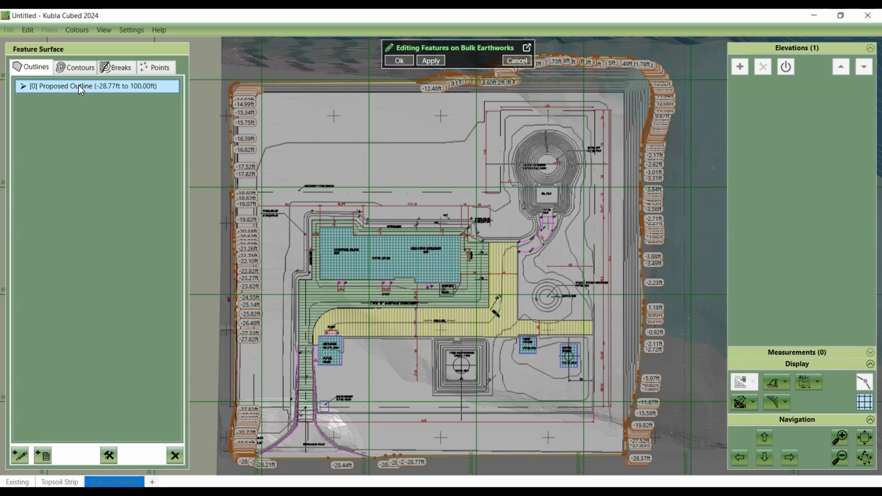
double_click(79, 86)
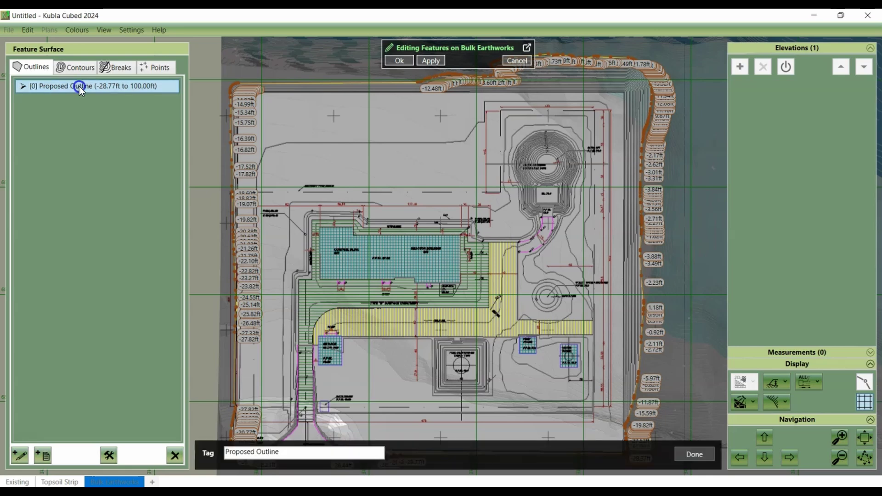
click(79, 87)
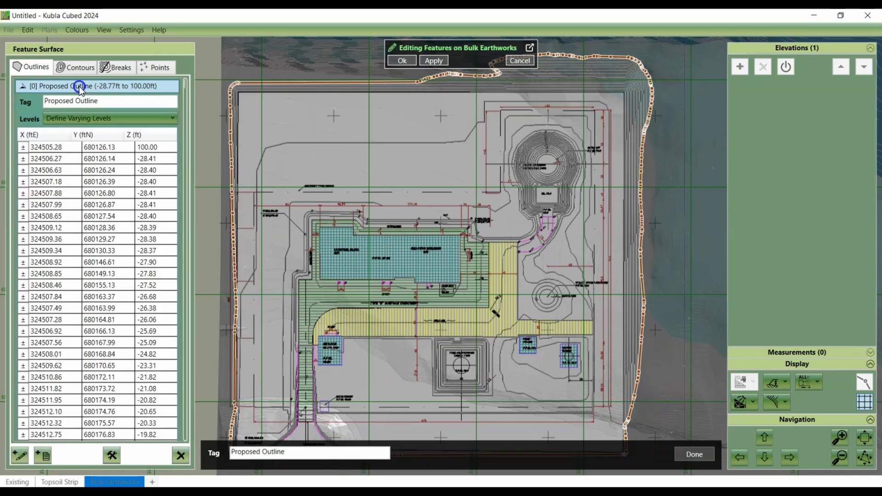
click(87, 118)
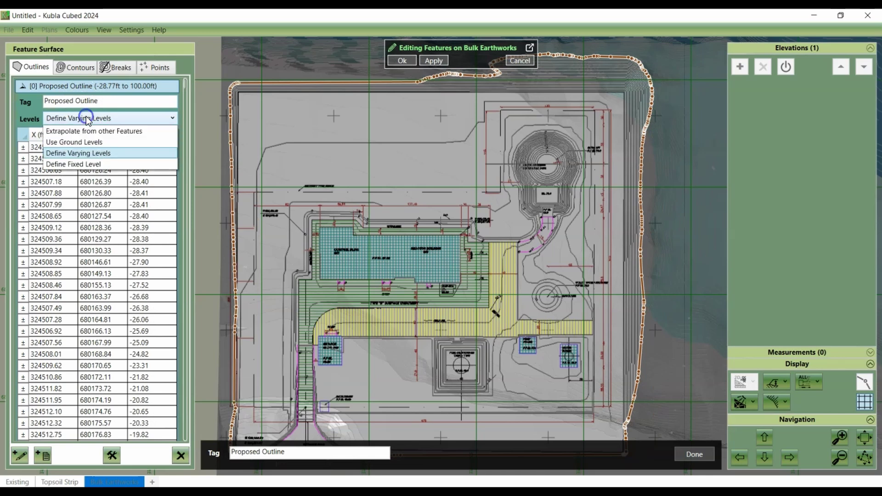
click(91, 143)
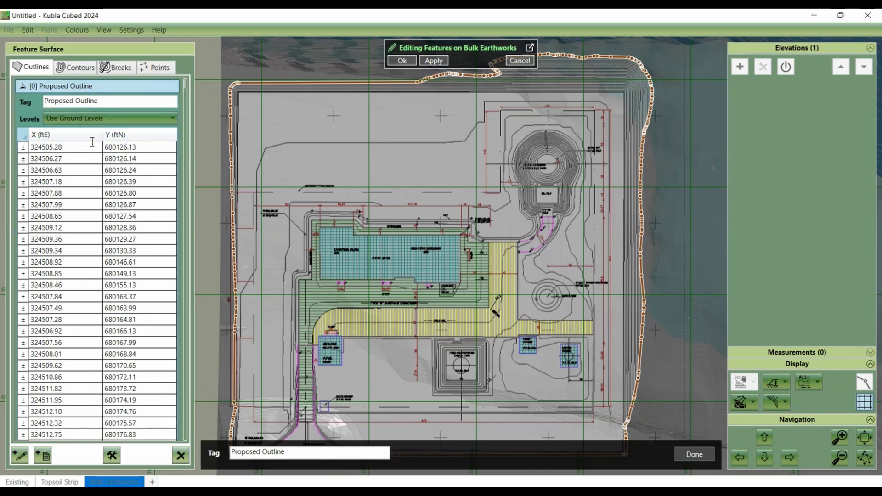
click(92, 281)
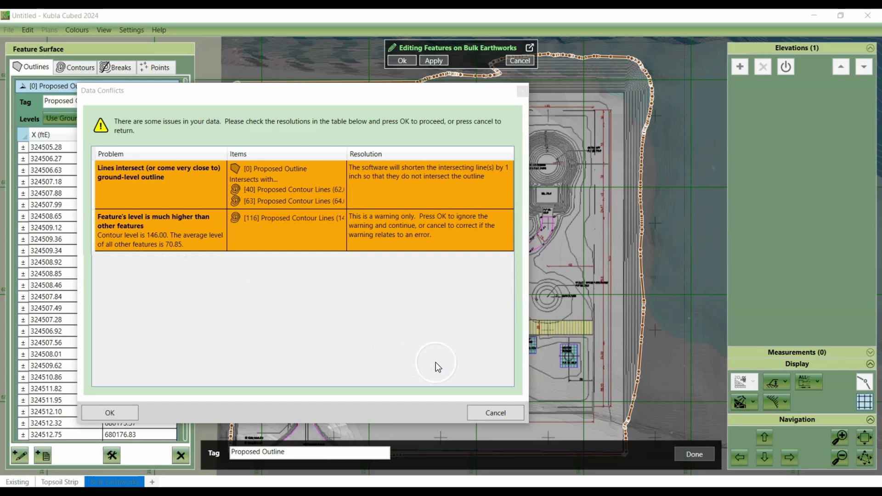
Dismiss the data conflicts without proceeding and sort the proposed contours by elevation in descending order
click(488, 409)
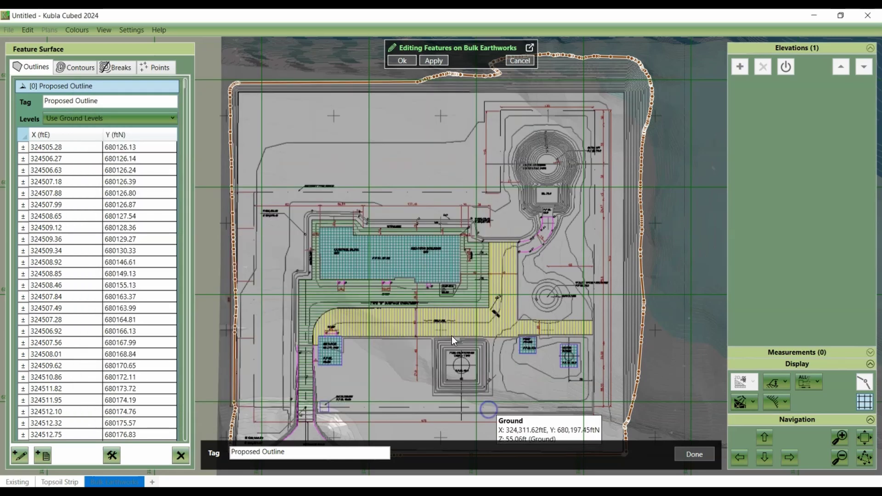
click(73, 67)
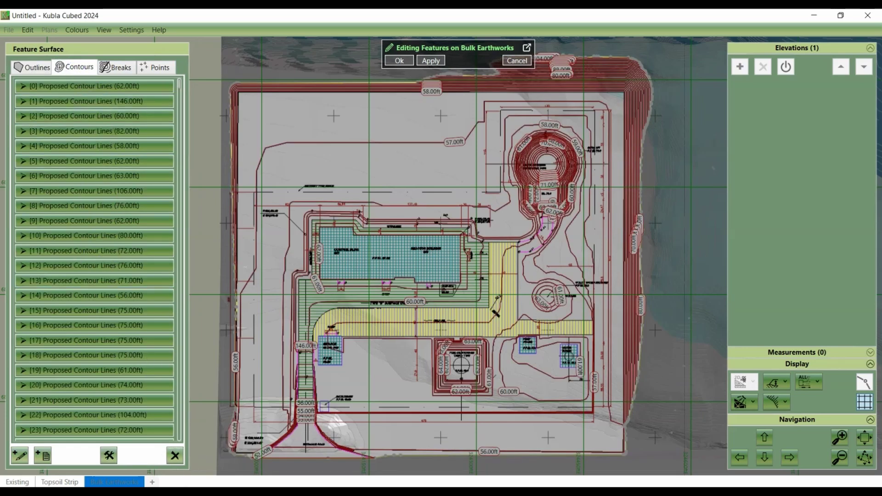
click(111, 462)
click(109, 424)
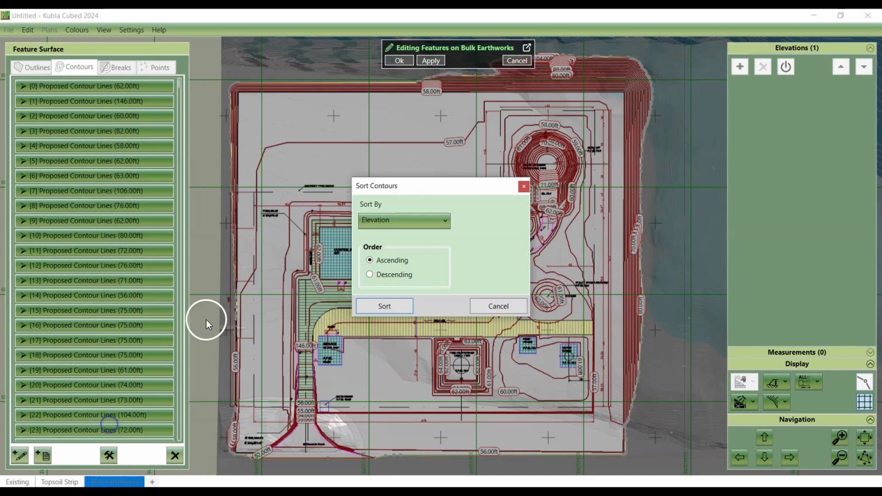
click(409, 274)
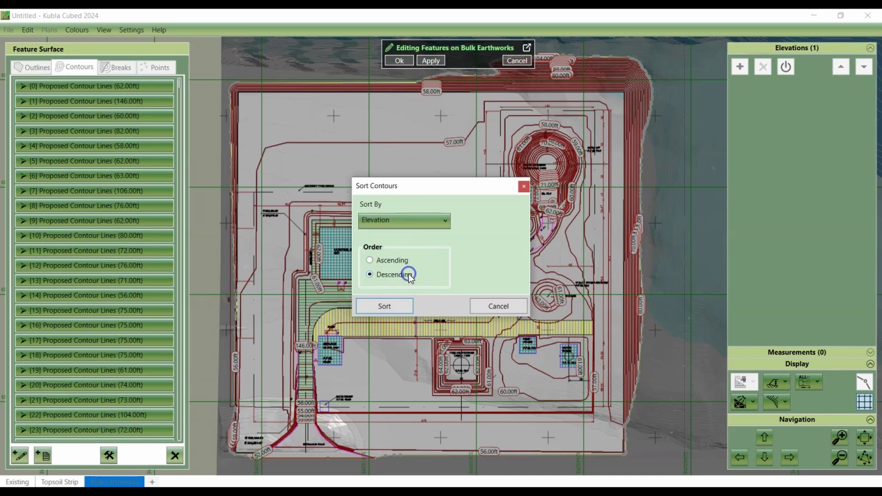
click(399, 308)
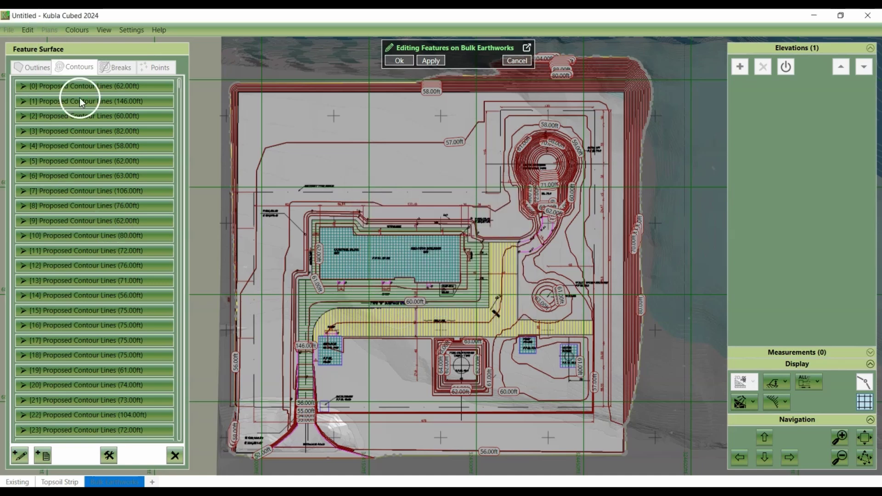
Inspect the erroneous 146.00 ft contour near the service building and delete it from the proposed contours
click(93, 73)
click(133, 84)
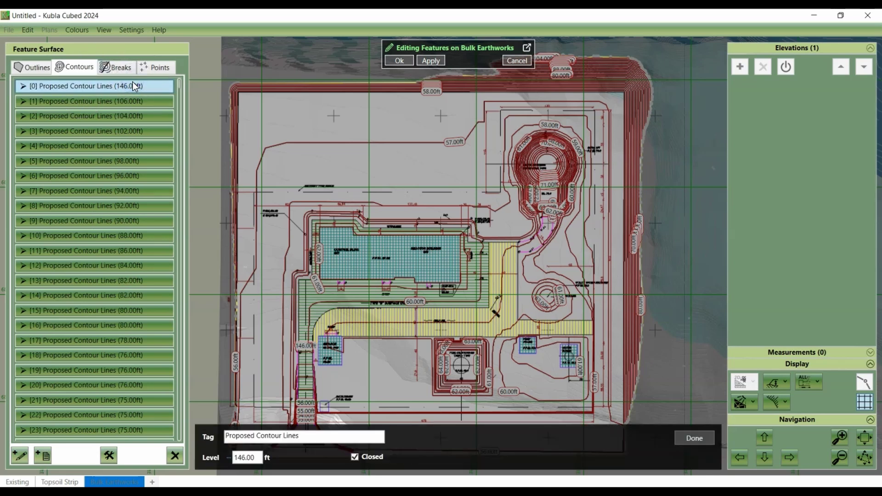
click(866, 457)
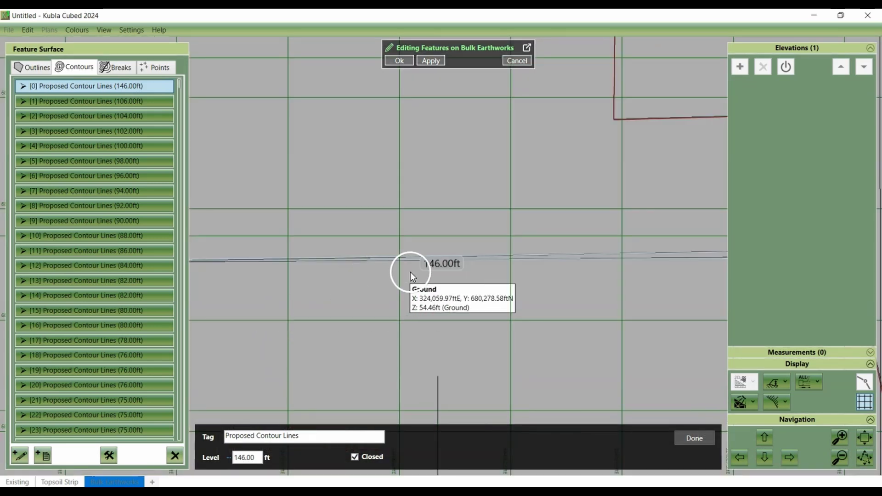
scroll(447, 270, down, 2)
click(445, 271)
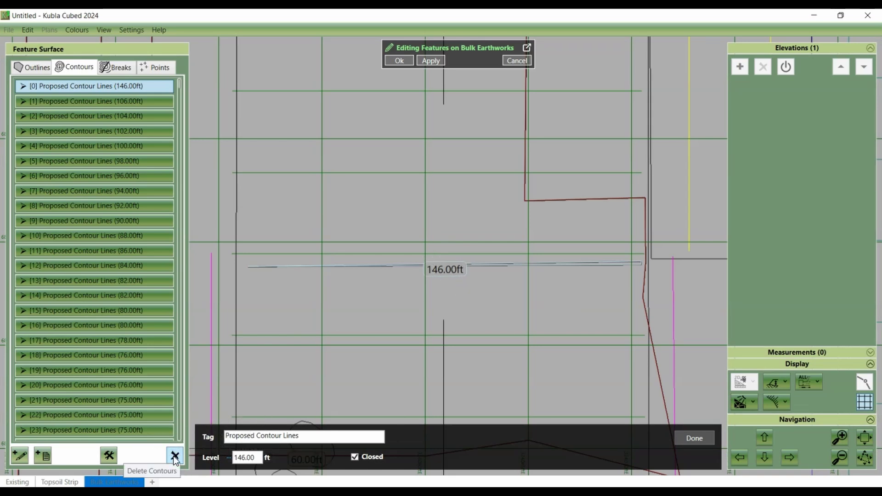
click(250, 458)
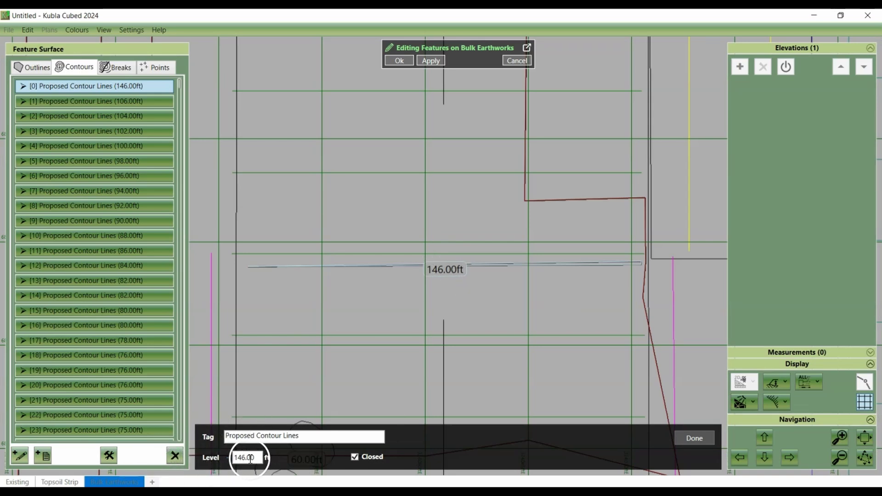
click(180, 455)
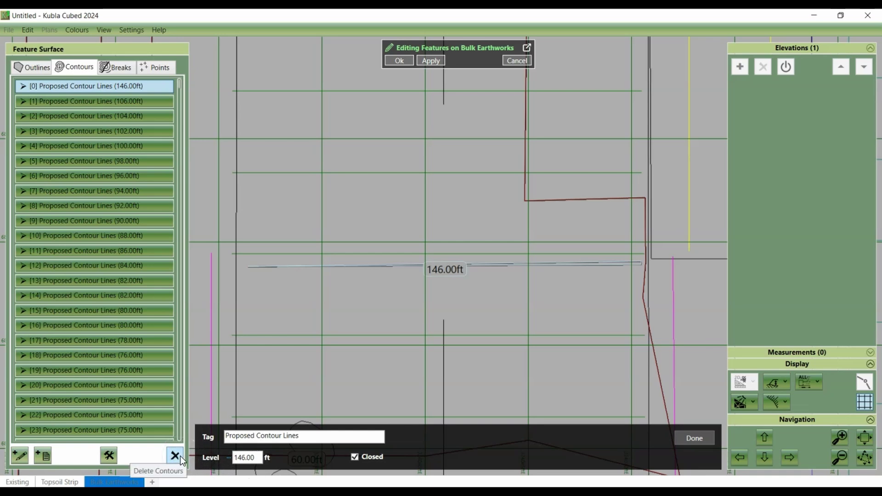
click(47, 149)
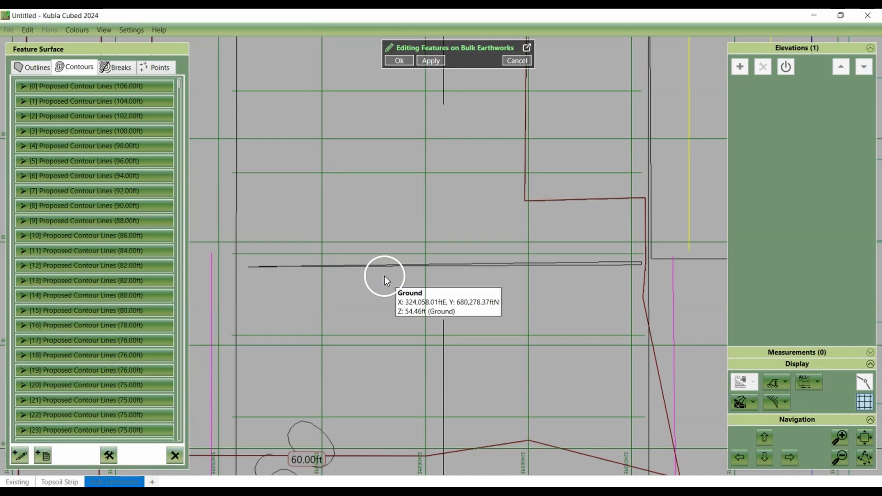
Finish editing the Feature Surface, accepting the shortening of lines that intersect the outline, and let the earthworks calculate
click(398, 60)
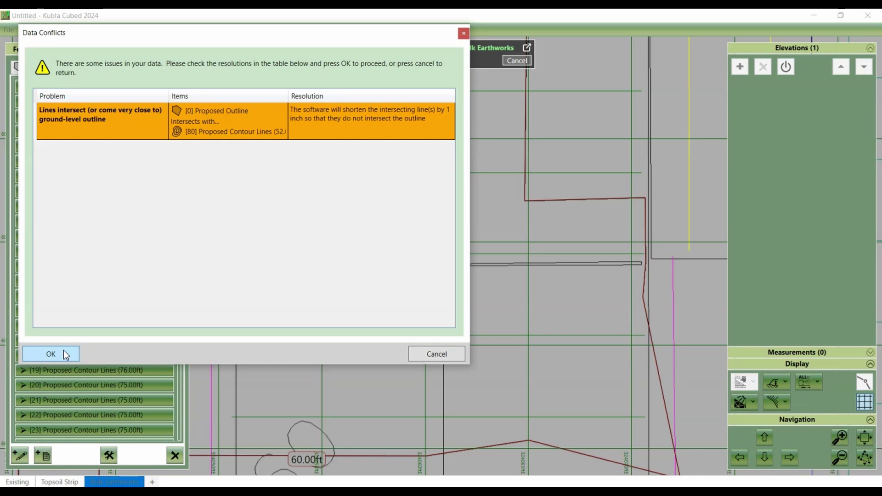
click(51, 353)
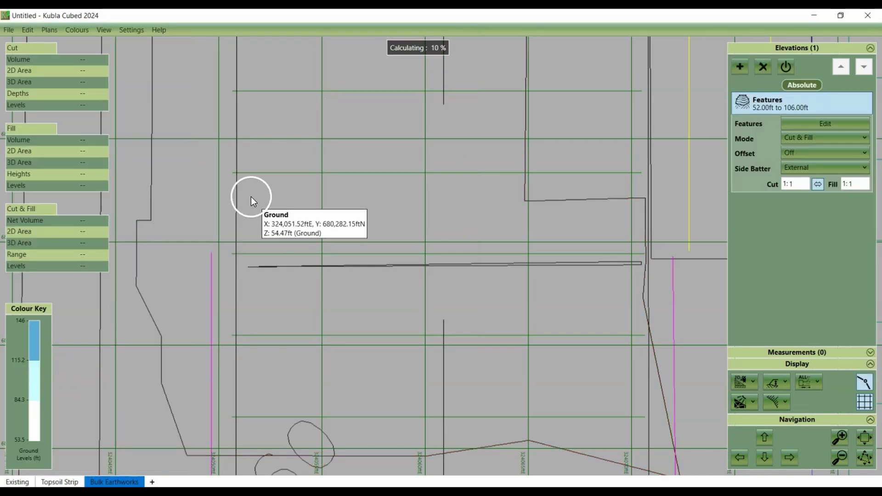
scroll(252, 197, down, 2)
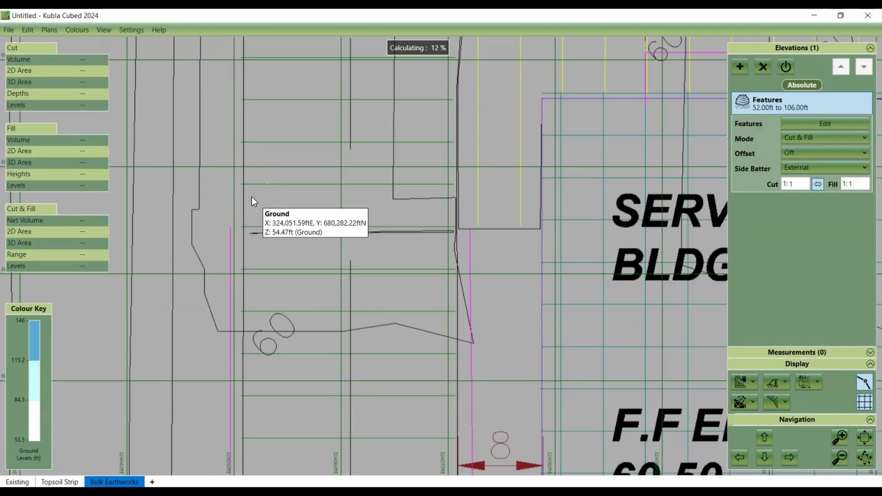
scroll(252, 197, down, 5)
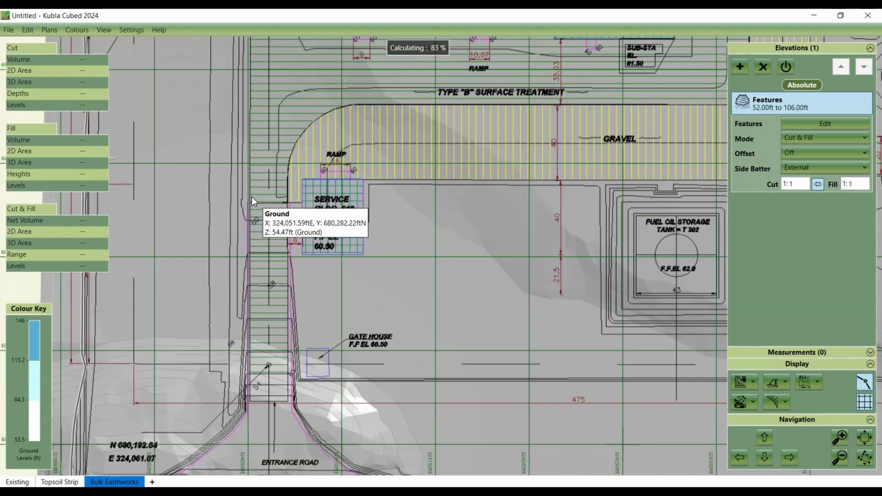
scroll(252, 196, down, 2)
scroll(310, 156, down, 2)
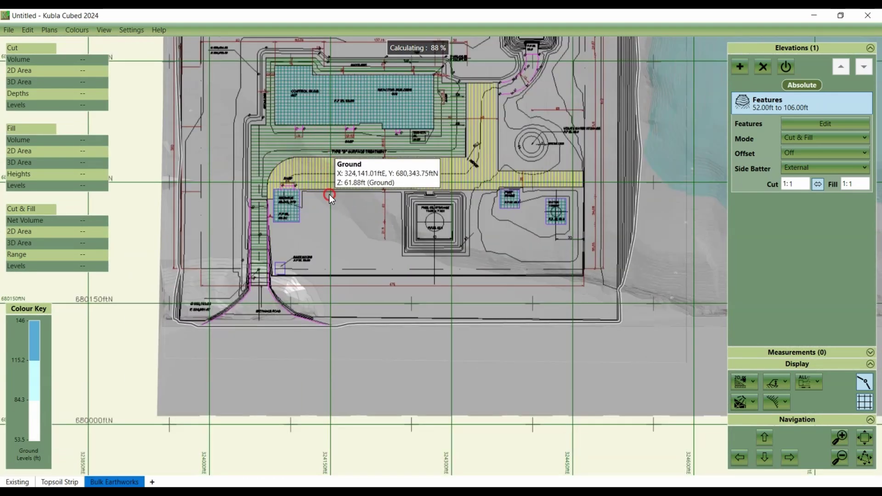
scroll(329, 195, down, 2)
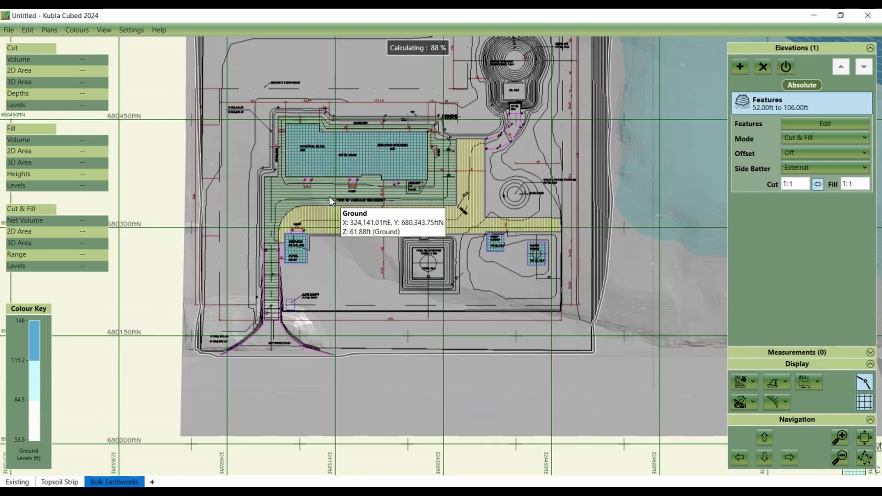
scroll(330, 252, down, 5)
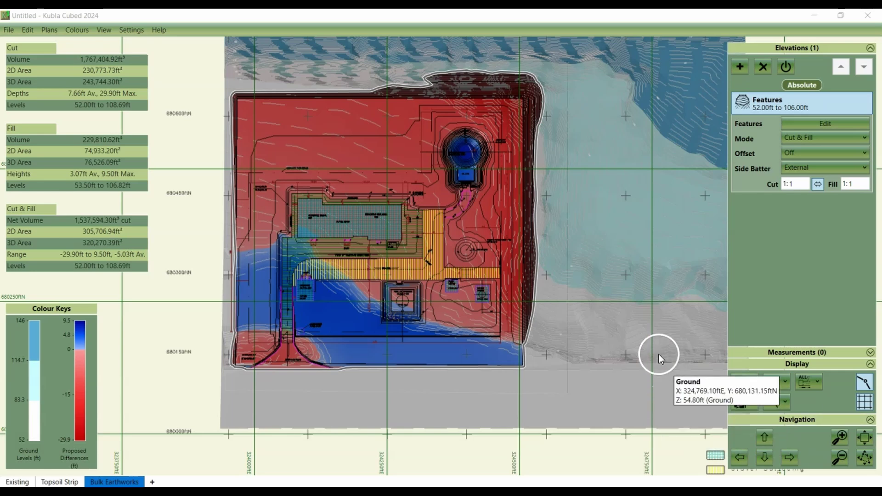
Examine the Bulk Earthworks cut and fill model in the 3D Orbit View
click(751, 384)
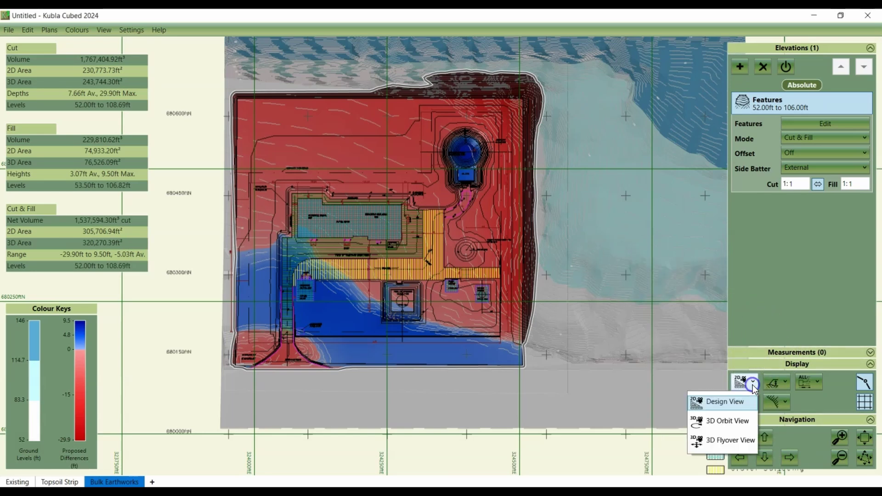
click(743, 422)
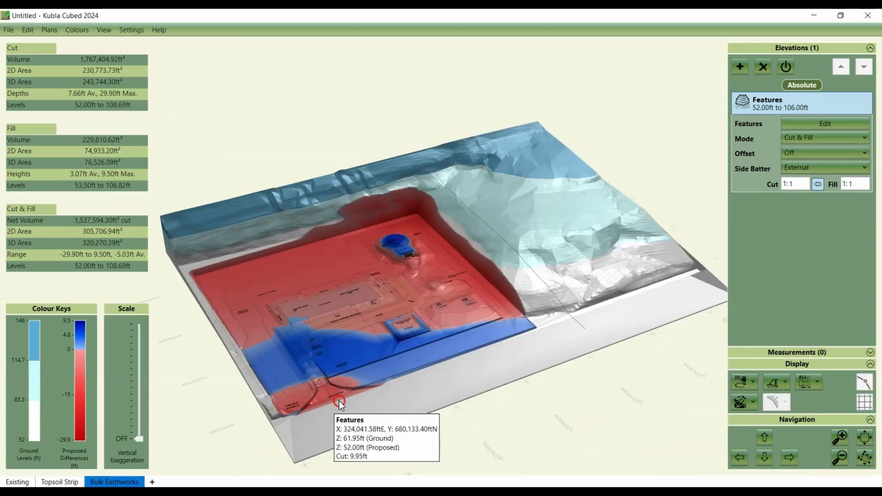
drag(339, 400, 380, 419)
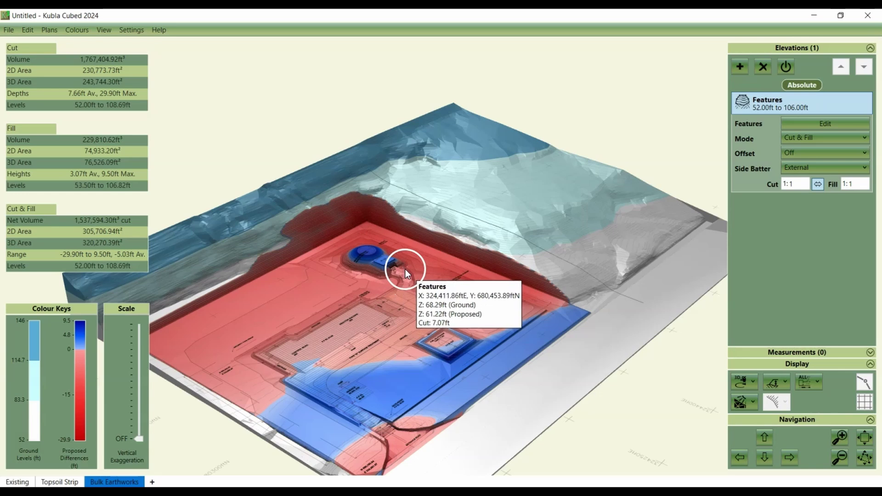
scroll(409, 449, up, 1)
drag(409, 448, 407, 443)
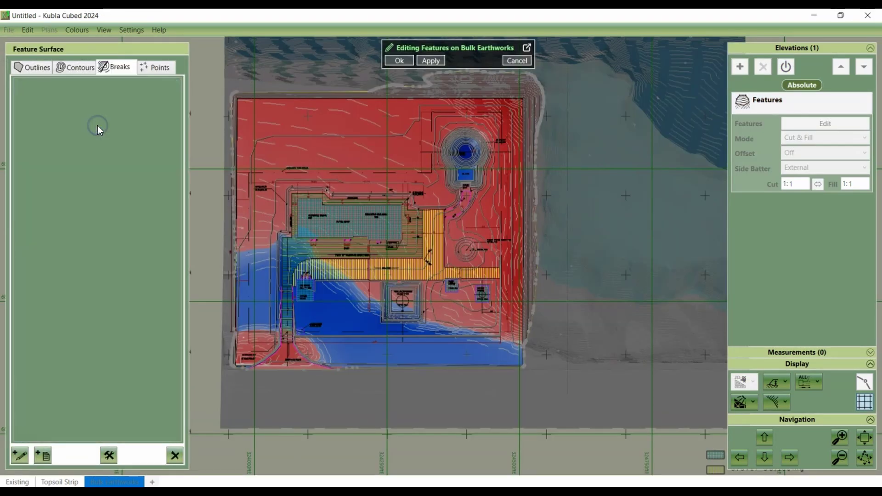
Start loading the Feature Surface's breaks from the CAD drawing and create a filter from the curved road's magenta polyline
click(48, 463)
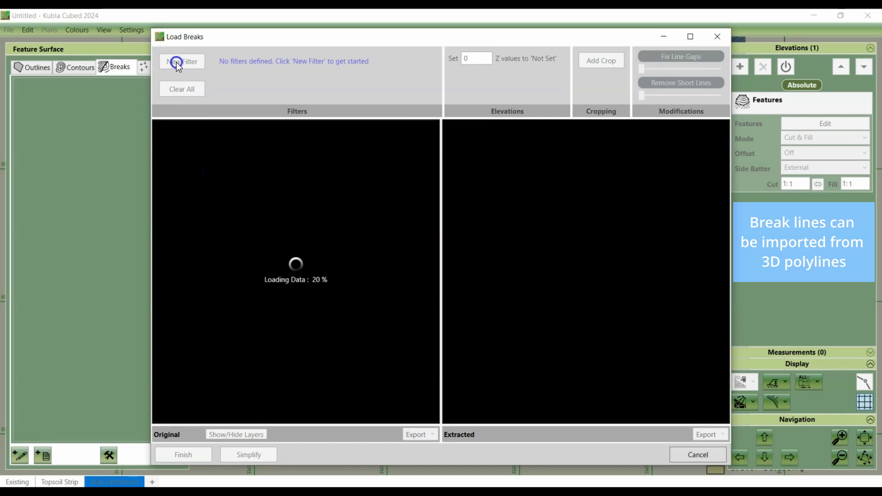
click(175, 62)
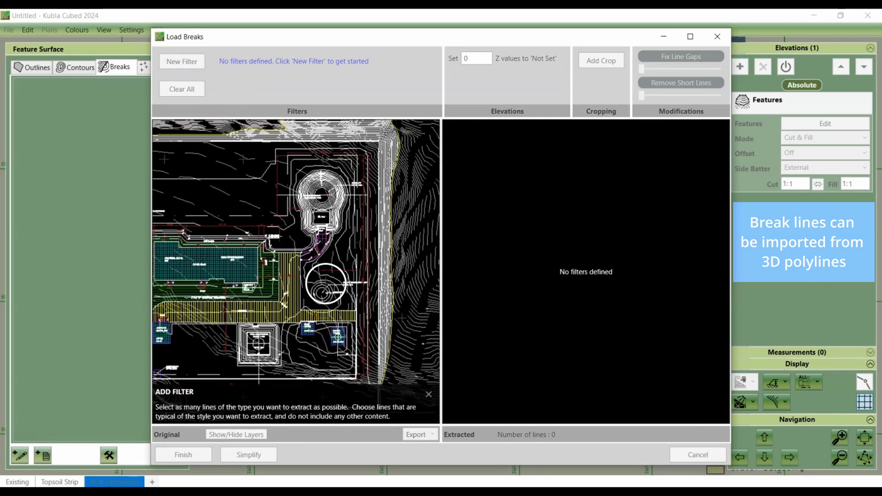
scroll(322, 246, up, 5)
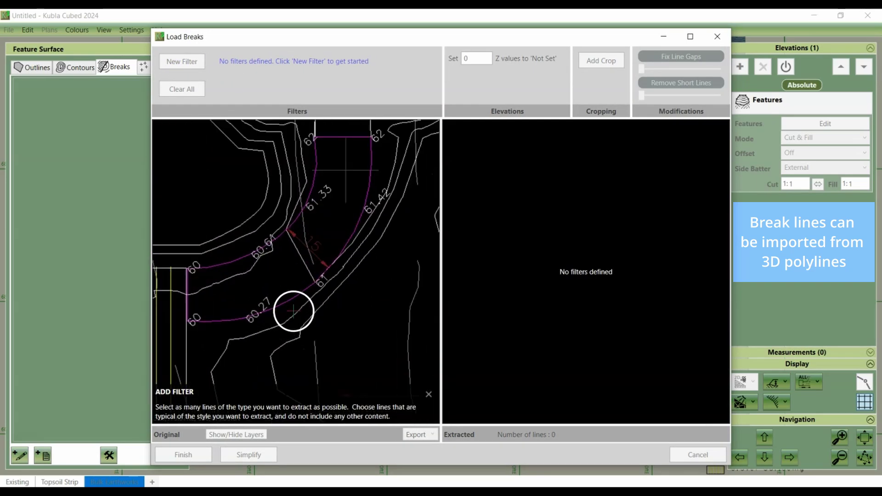
scroll(291, 303, up, 2)
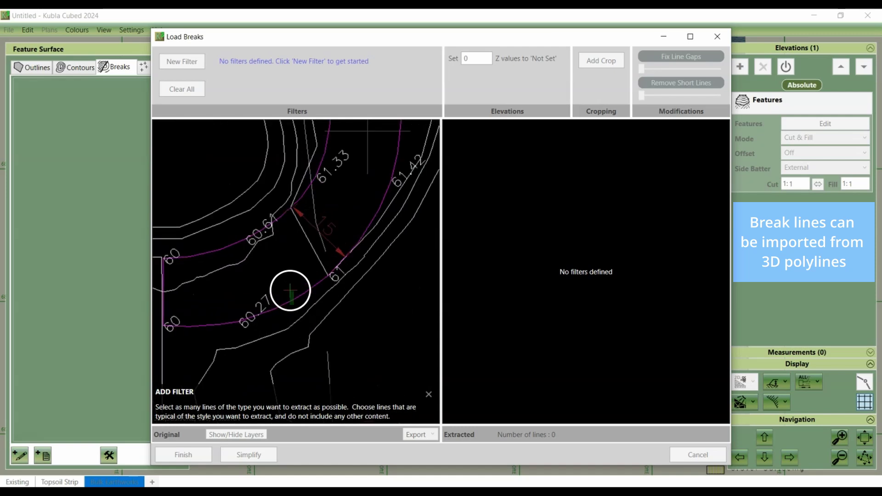
click(206, 281)
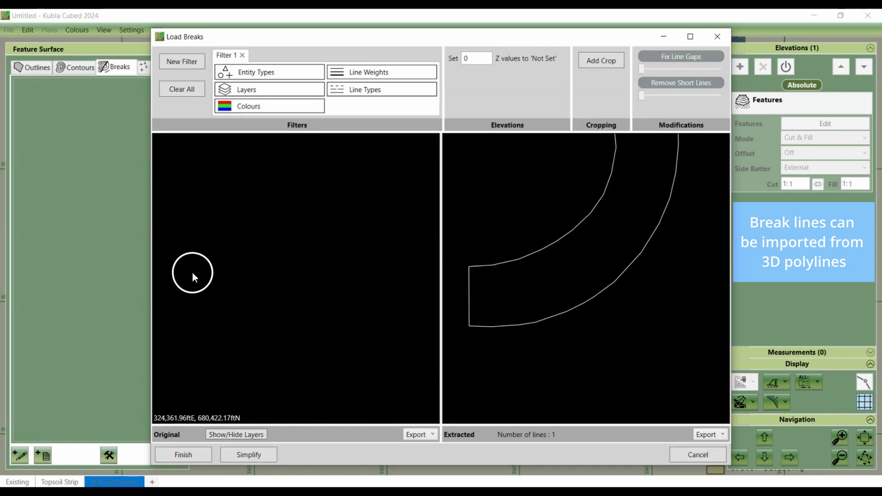
Add a second filter from the entrance road's magenta edge line and import the extracted break lines
scroll(192, 273, down, 8)
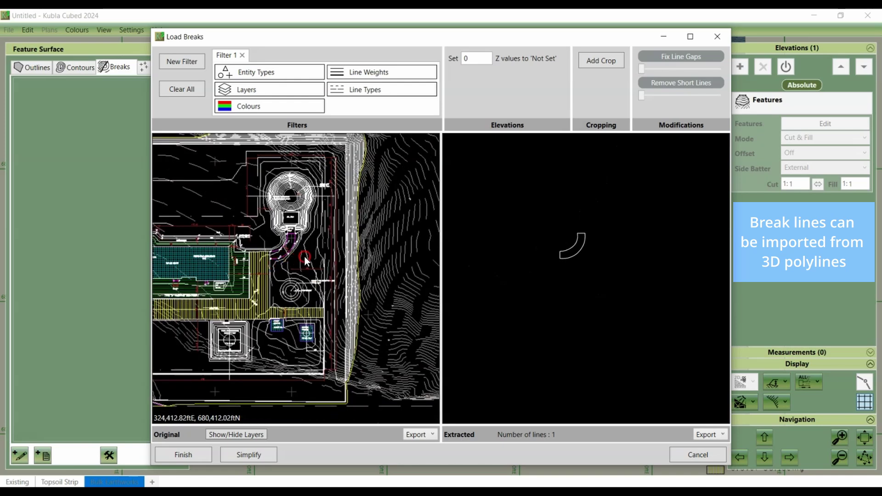
drag(305, 261, 320, 266)
drag(217, 340, 256, 310)
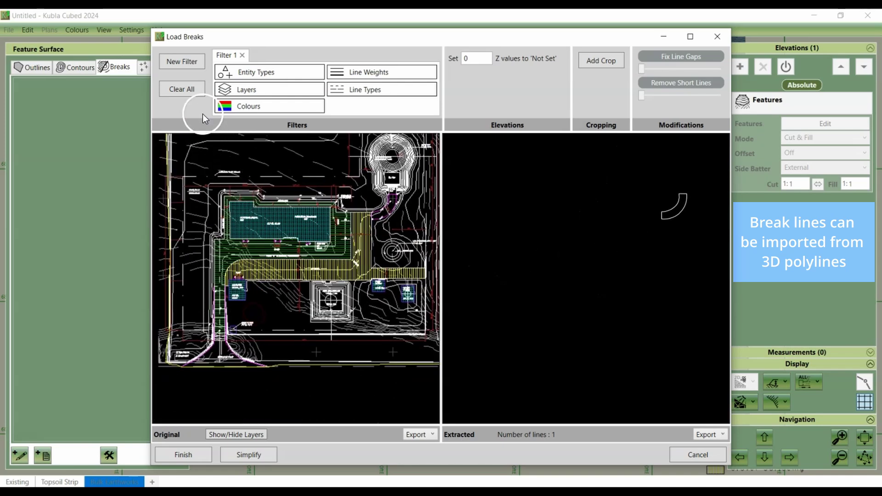
click(185, 67)
scroll(236, 353, up, 6)
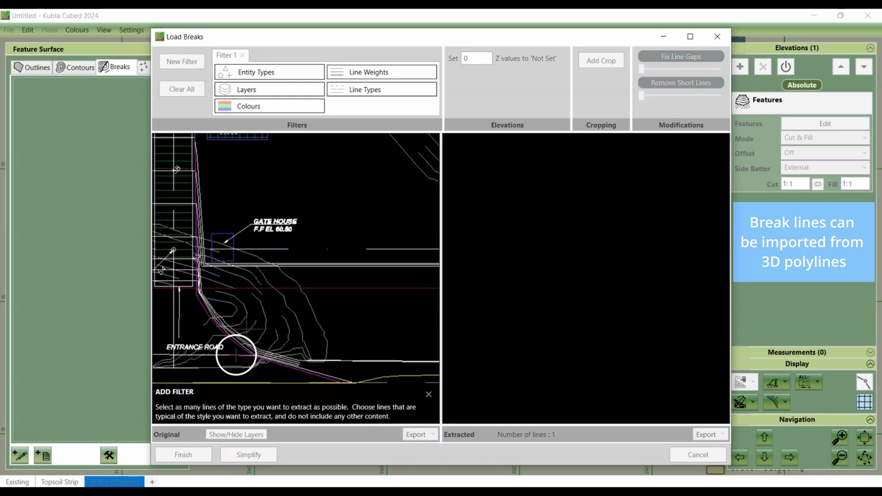
scroll(244, 346, up, 1)
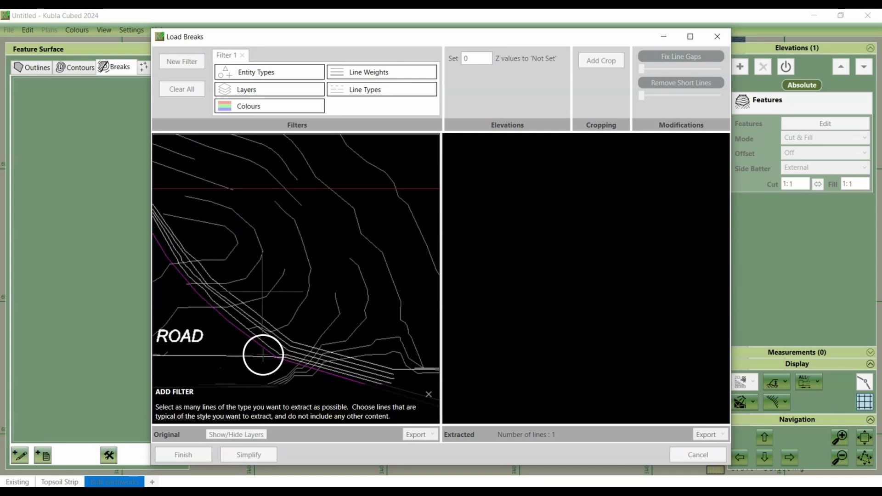
click(247, 346)
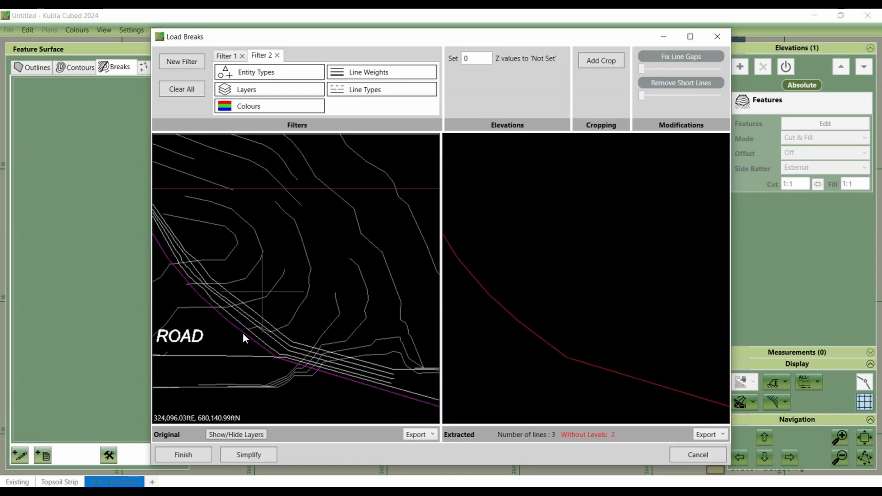
scroll(231, 352, down, 5)
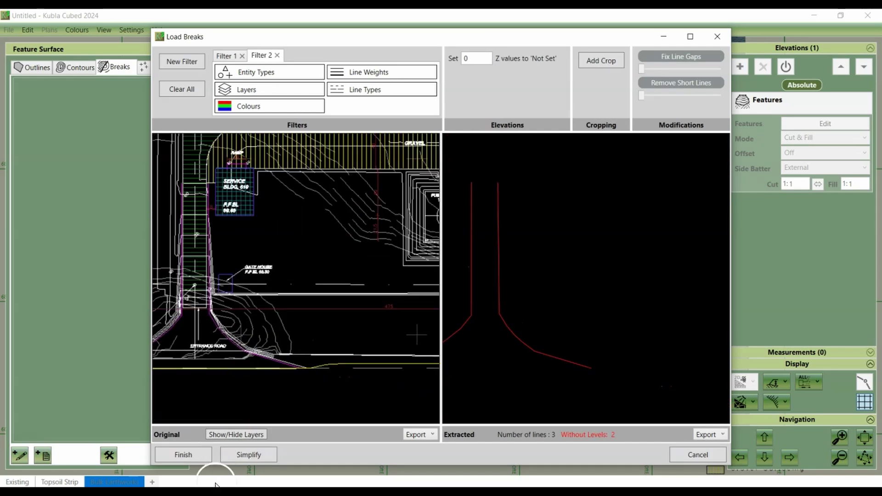
click(200, 452)
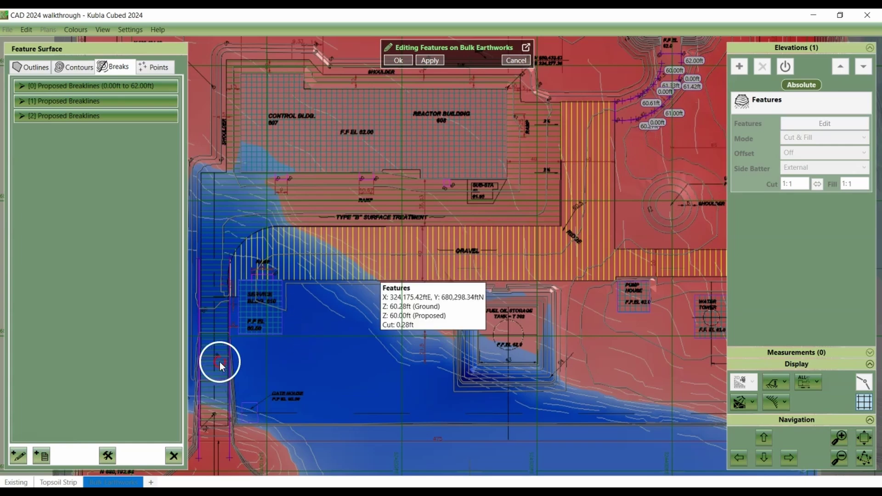
Finish editing the Feature Surface with the new break lines, accepting the proposed resolution of the lines that intersect the outline
click(115, 108)
click(391, 61)
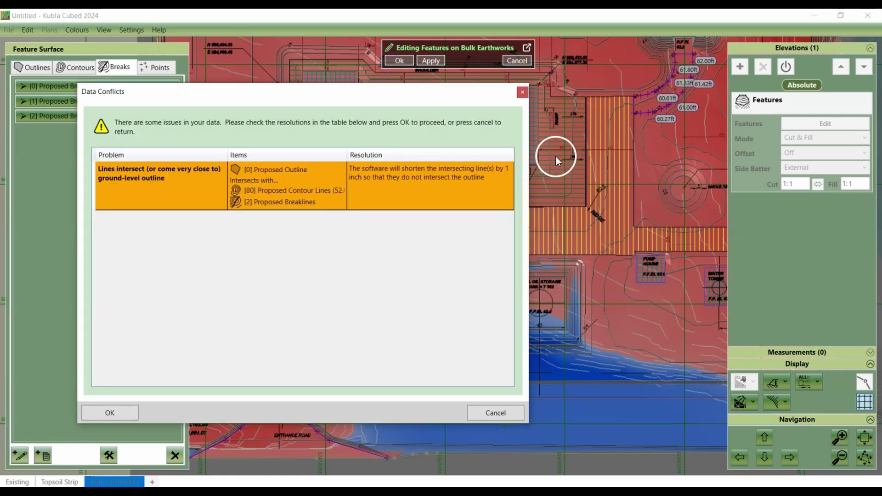
click(110, 413)
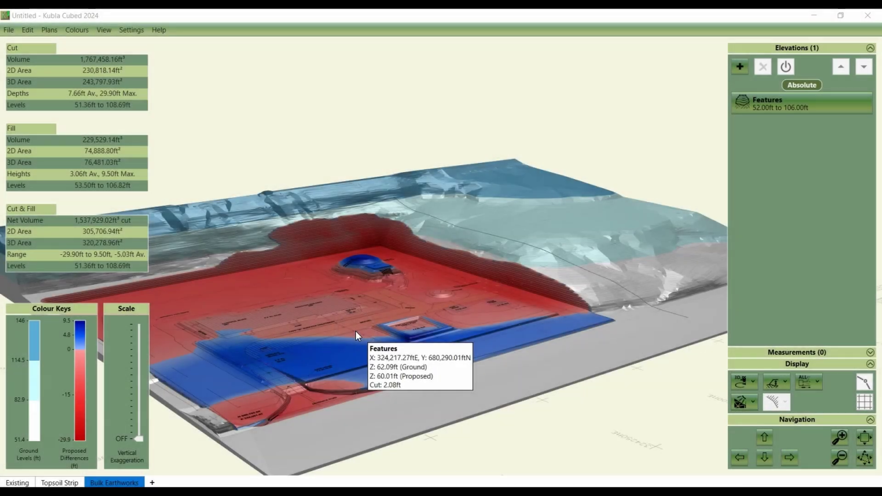
Rename the Features elevation in Bulk Earthworks as Finished Floor Levels (FFL)
click(794, 103)
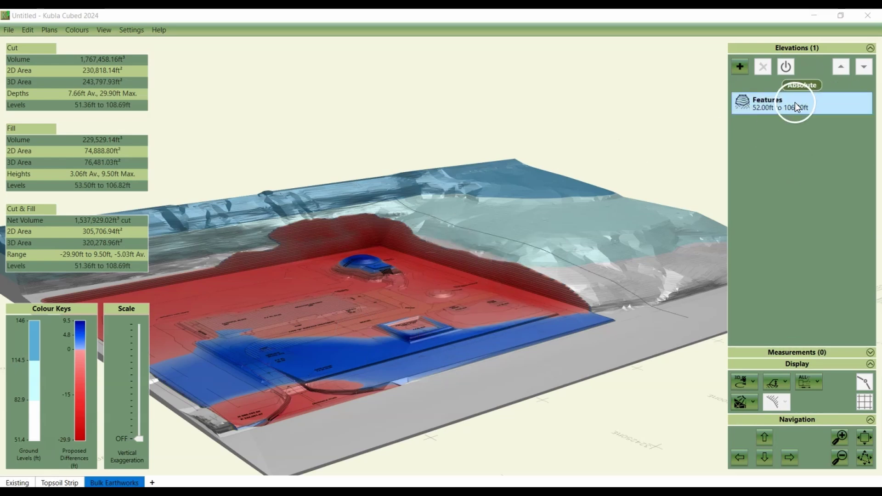
double_click(770, 101)
text(Fi)
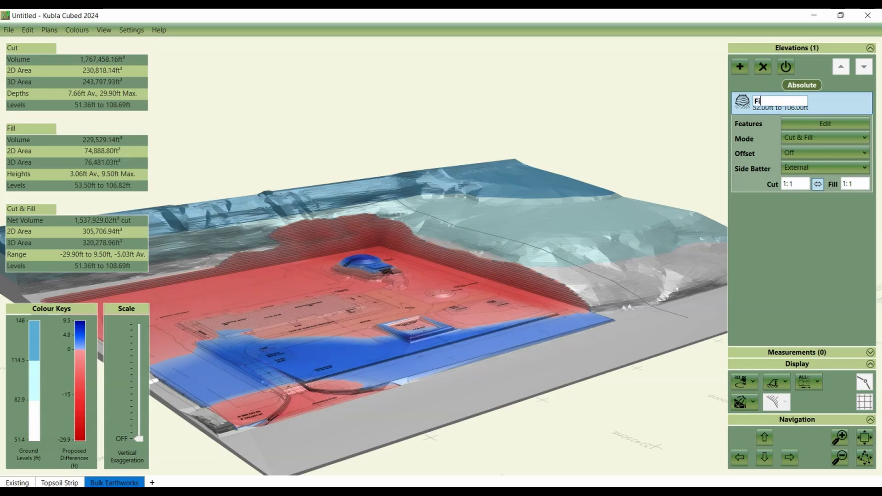
text(nished Floor Levels (FFL))
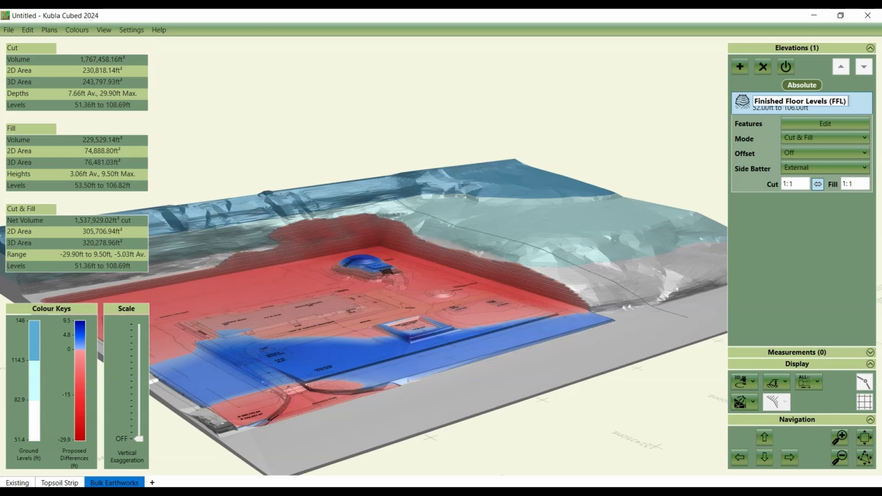
key(Return)
click(768, 101)
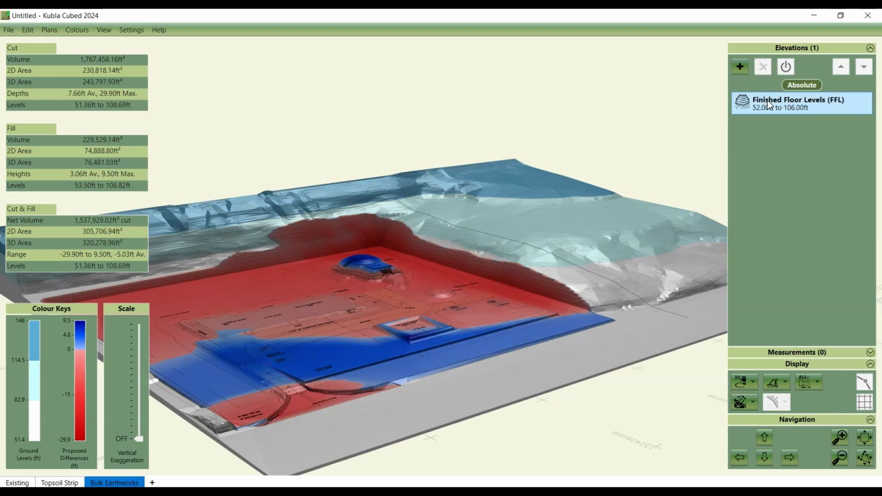
click(758, 90)
Switch Bulk Earthworks to the Design View, framed on the control and reactor buildings and the surrounding gravel area
click(741, 69)
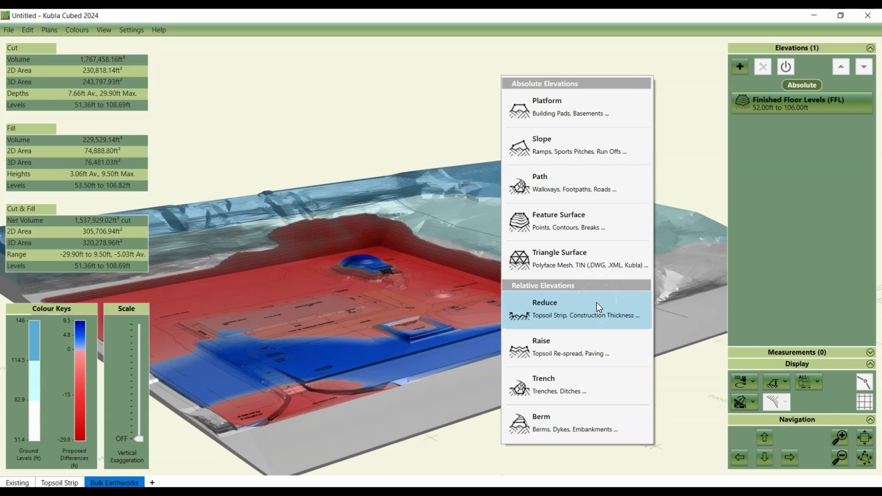
click(730, 421)
click(740, 374)
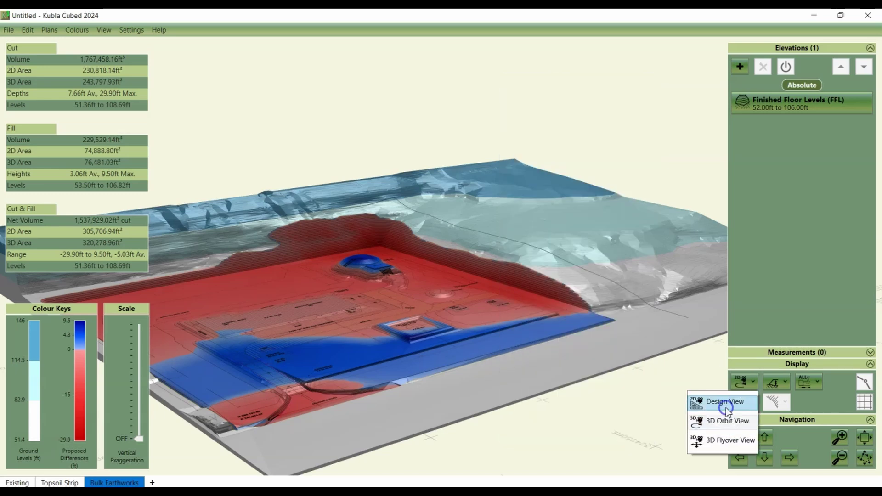
click(727, 403)
drag(343, 321, 490, 263)
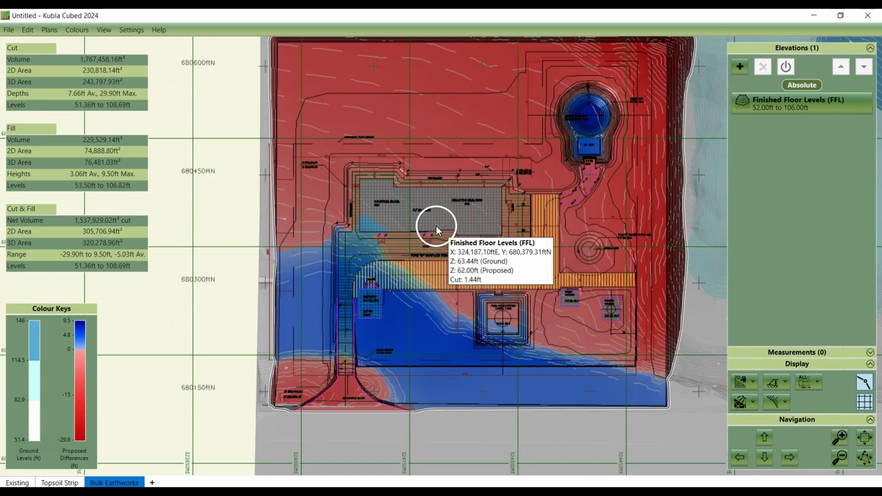
scroll(436, 225, up, 2)
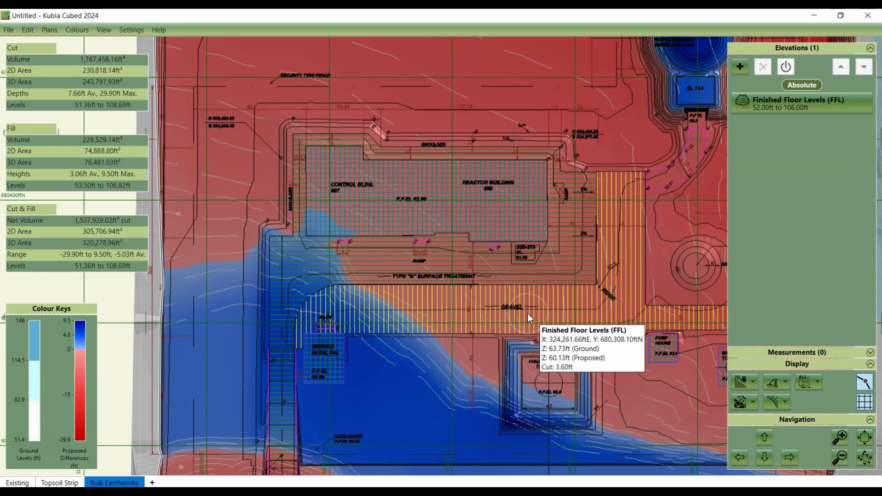
Add a Reduce elevation without drawing its outline, and start loading outlines from the Atomic Research_(feet) CAD plan
click(740, 68)
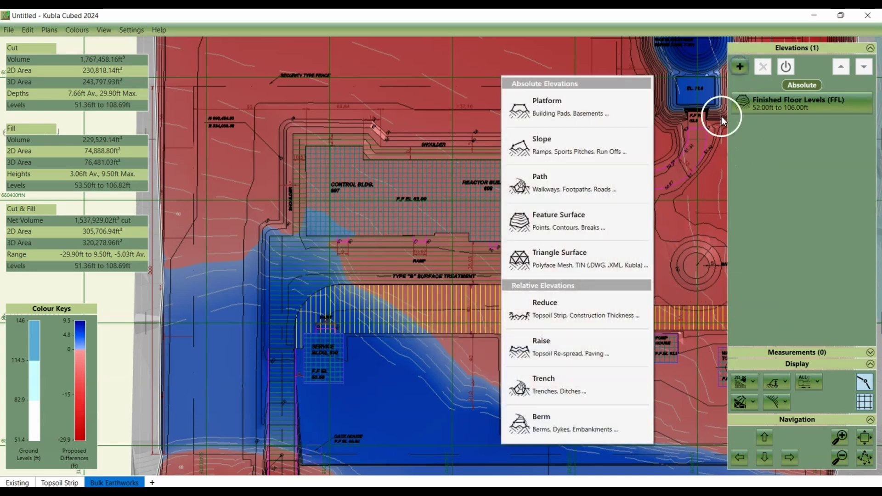
click(557, 306)
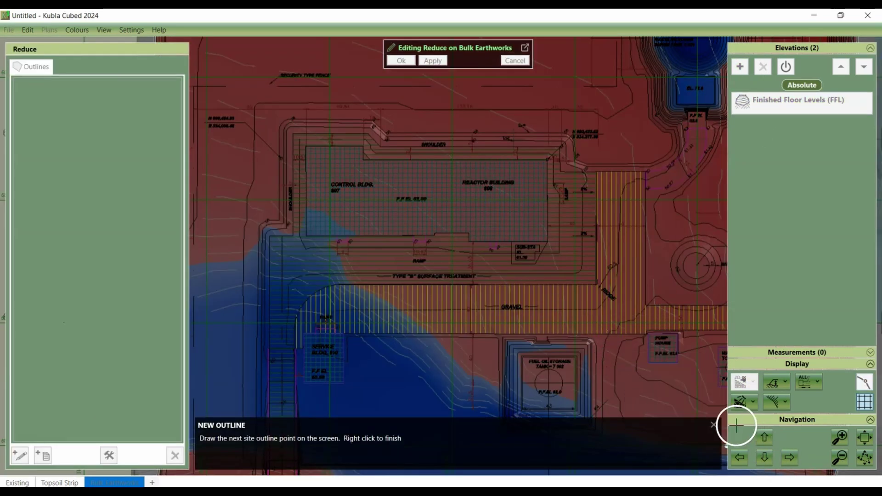
click(713, 425)
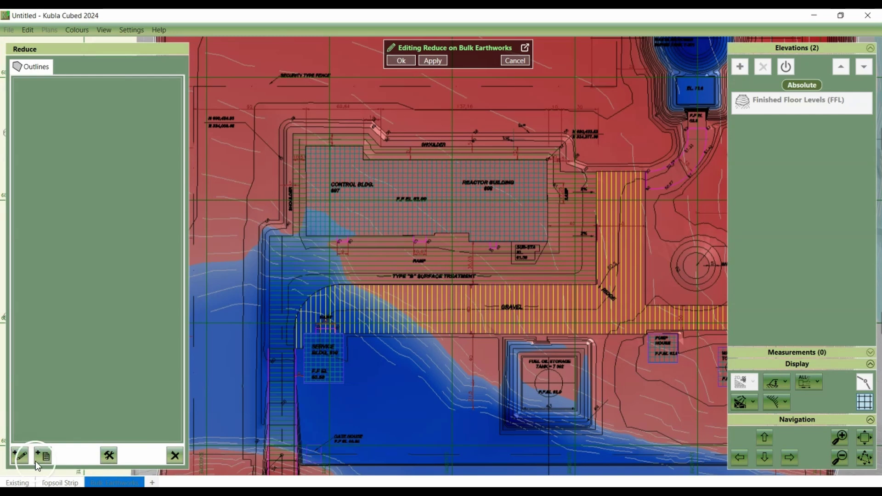
click(47, 456)
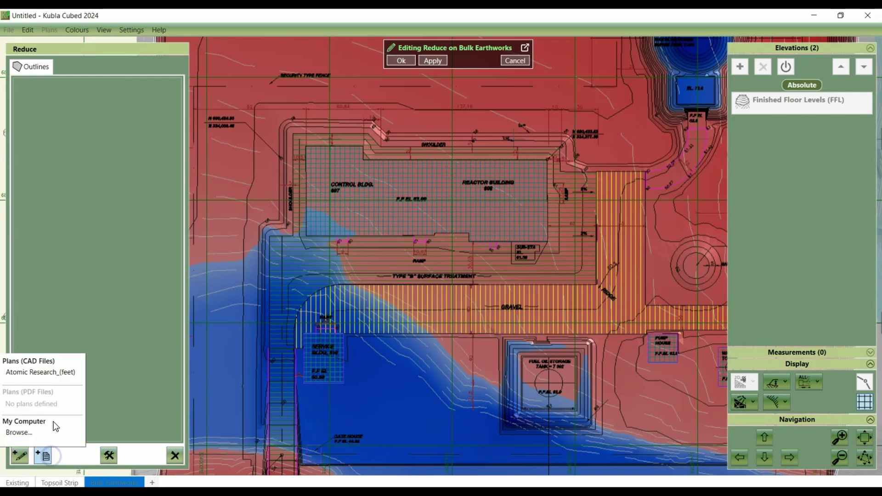
click(52, 373)
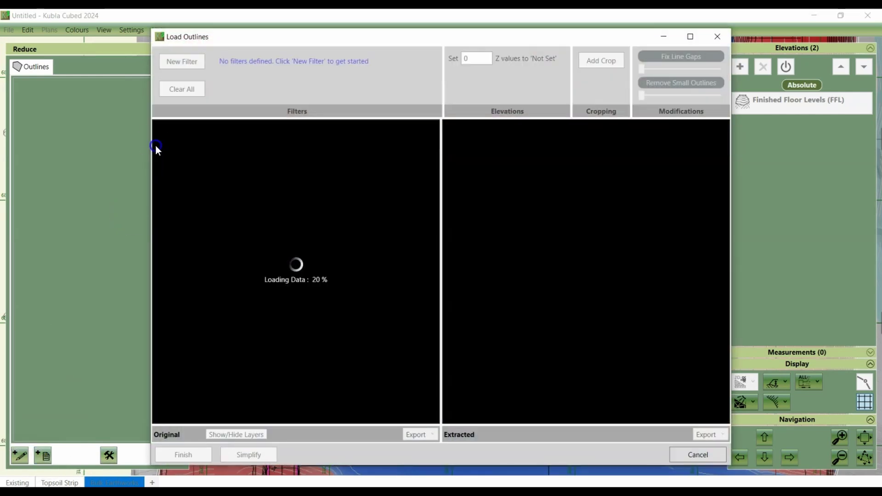
Extract the building outlines with a filter taken from the reactor building's cyan hatching, and import them as the Reduce boundary
click(184, 63)
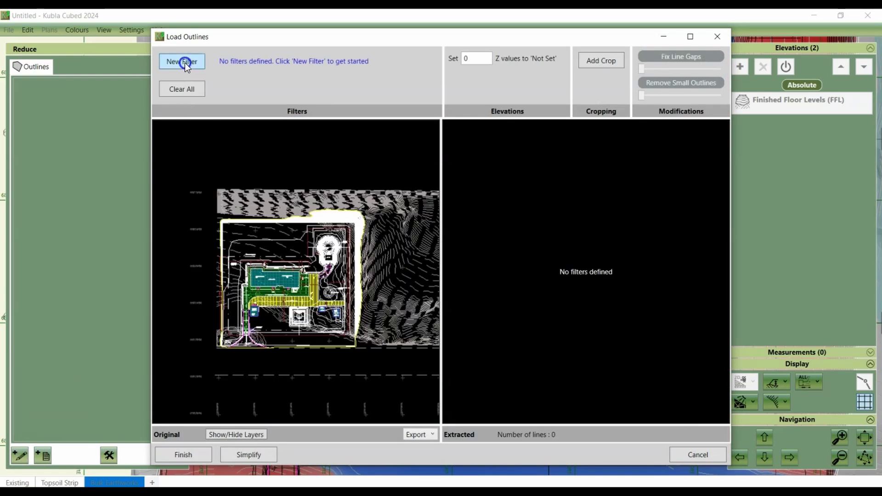
scroll(279, 281, up, 3)
scroll(279, 281, up, 5)
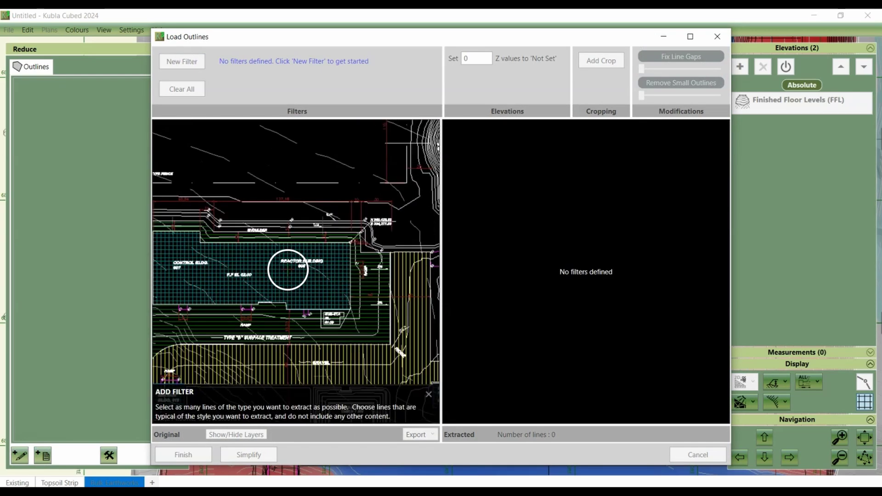
drag(334, 307, 269, 279)
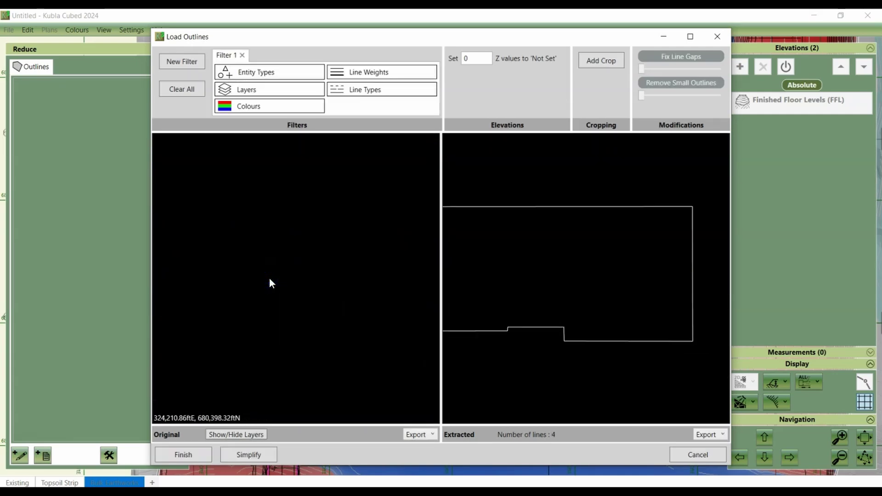
click(273, 249)
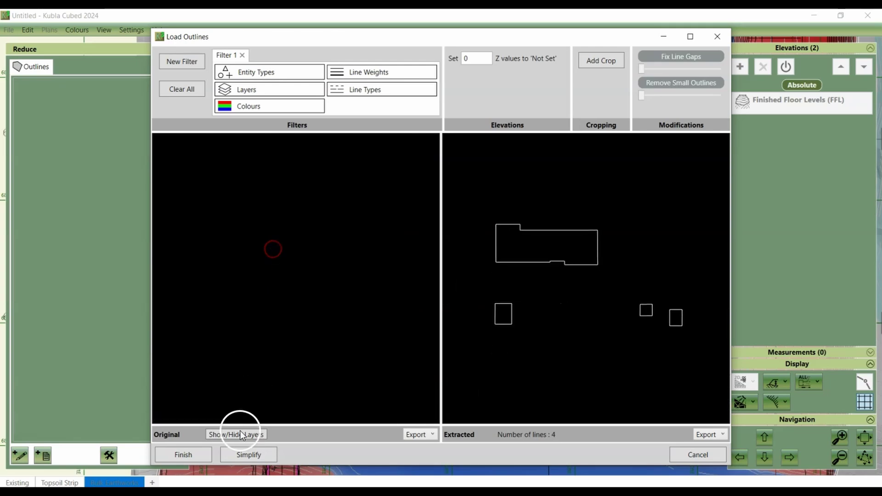
click(199, 454)
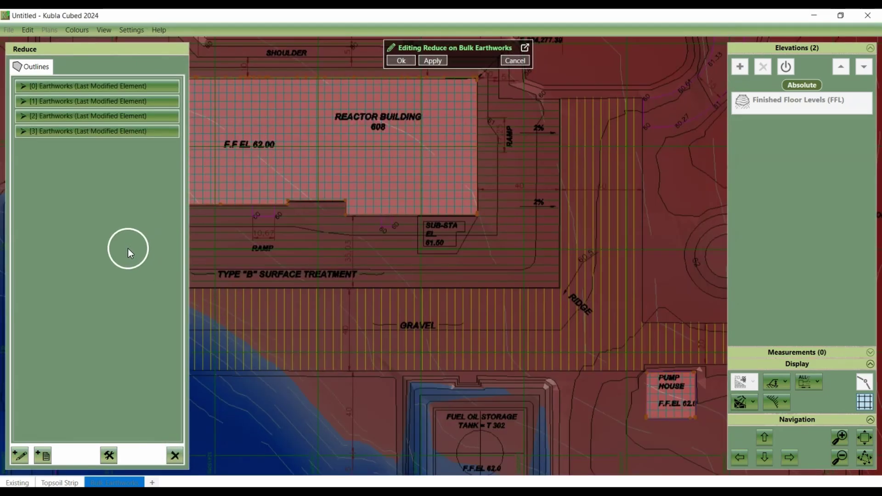
click(396, 60)
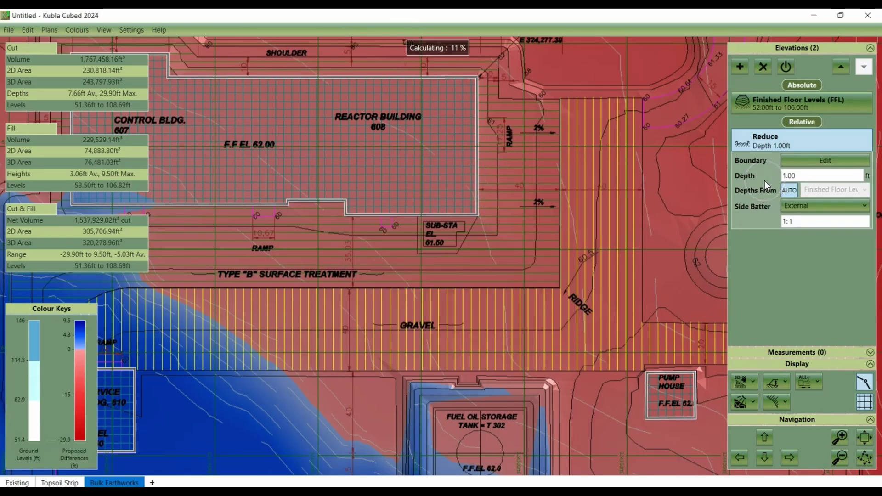
Rename the 1.00 ft Reduce elevation as Adjust for Building Surface
click(801, 175)
click(800, 175)
click(792, 176)
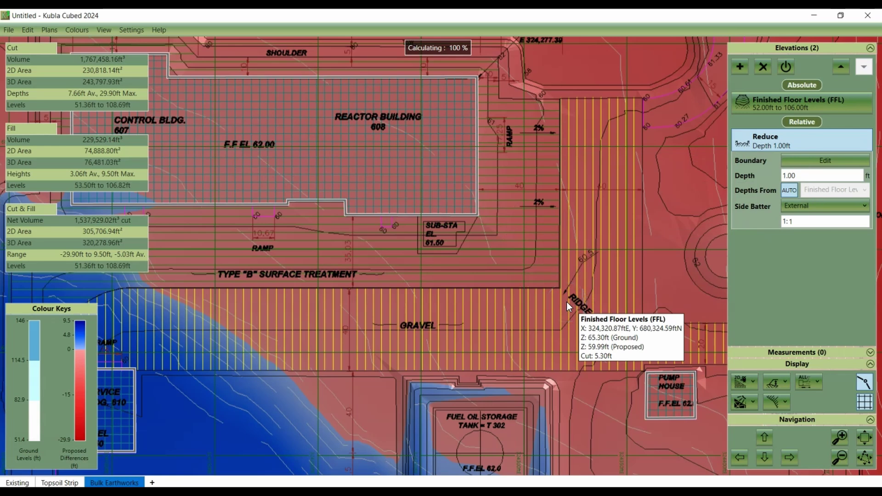
double_click(768, 138)
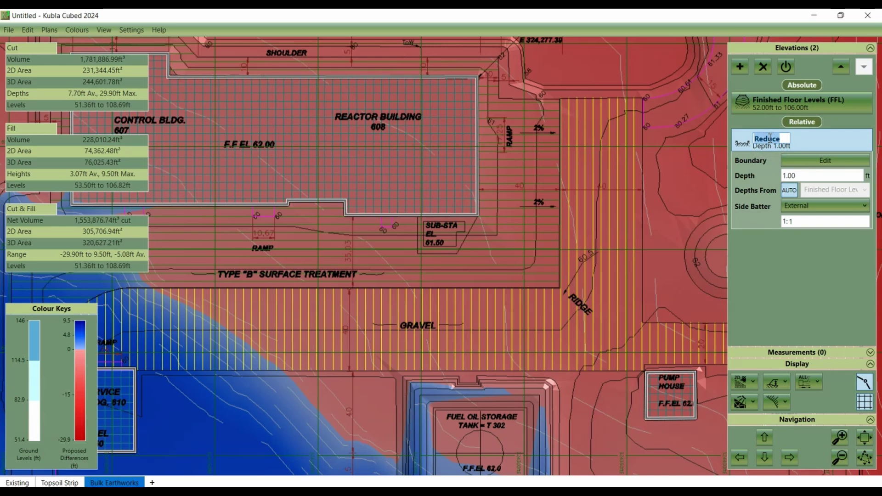
text(Adjust for Building Surface)
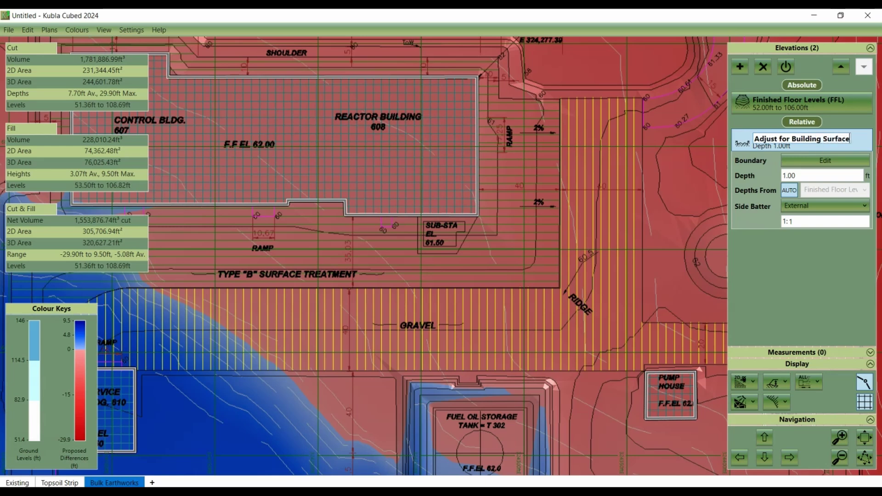
key(Return)
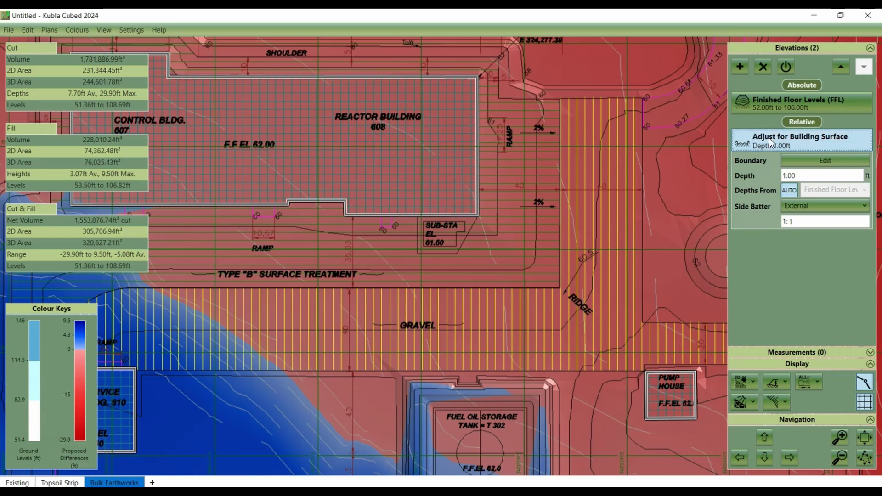
Add a second Reduce elevation, cancel drawing its outline by hand and start loading its outlines from the CAD plan
click(740, 67)
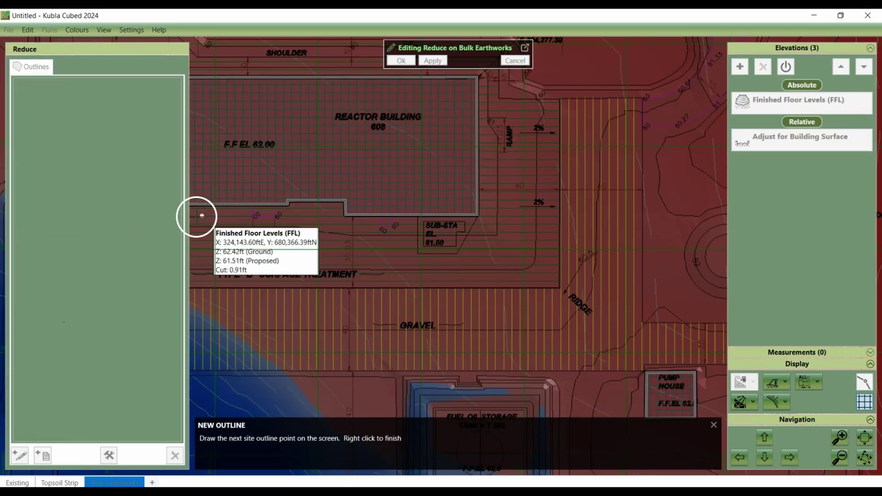
click(196, 216)
right_click(683, 383)
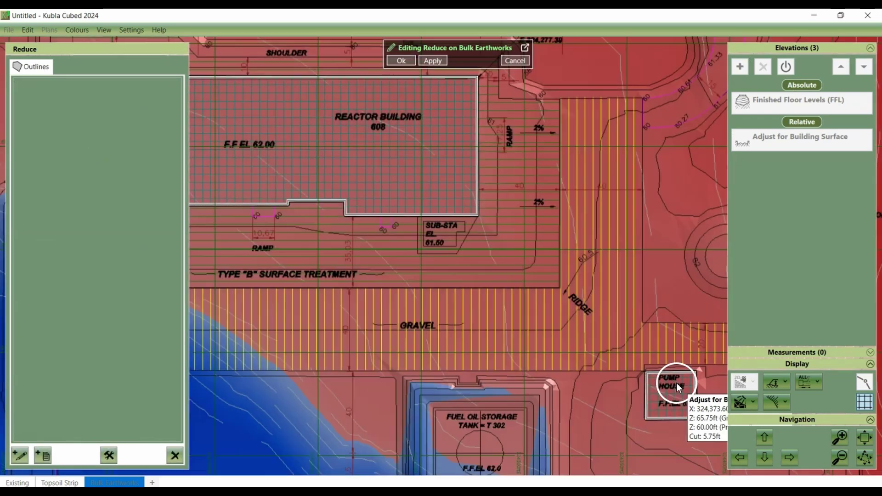
click(43, 456)
click(67, 370)
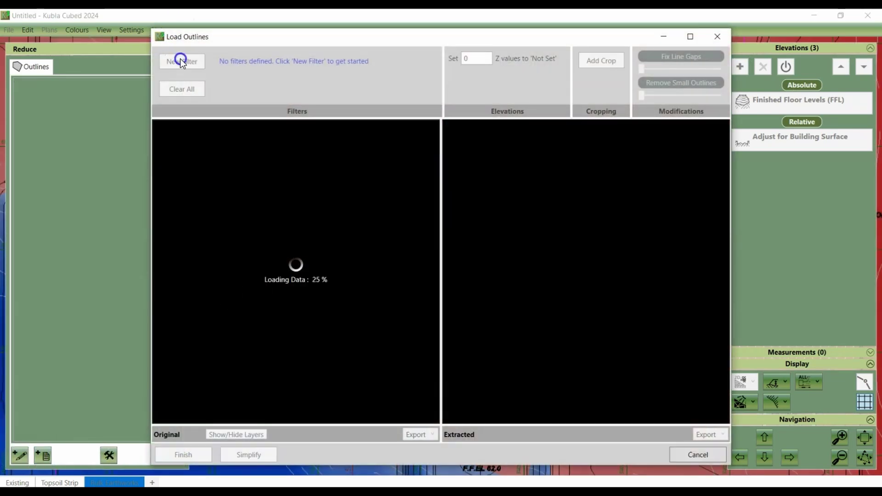
Extract the Type "B" surface treatment outlines with a filter taken from its green hatching, and import them as the second Reduce boundary
click(180, 59)
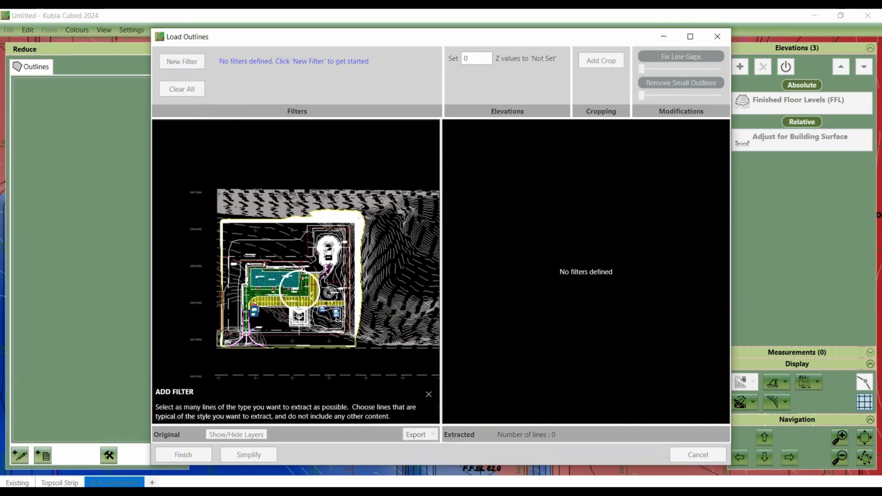
scroll(296, 285, up, 6)
scroll(344, 286, up, 2)
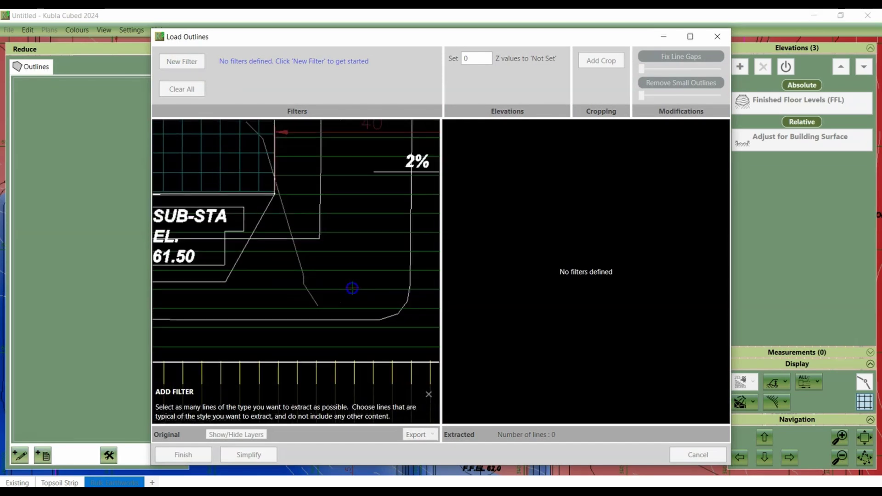
click(338, 263)
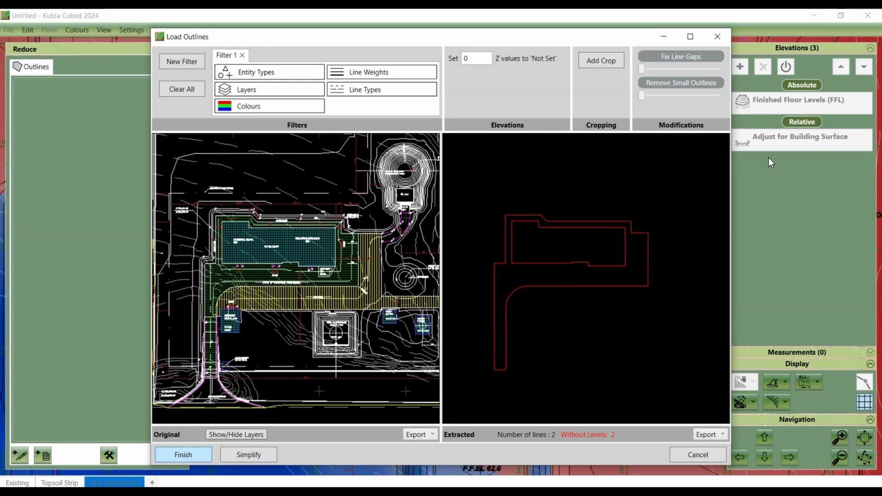
drag(553, 247, 565, 239)
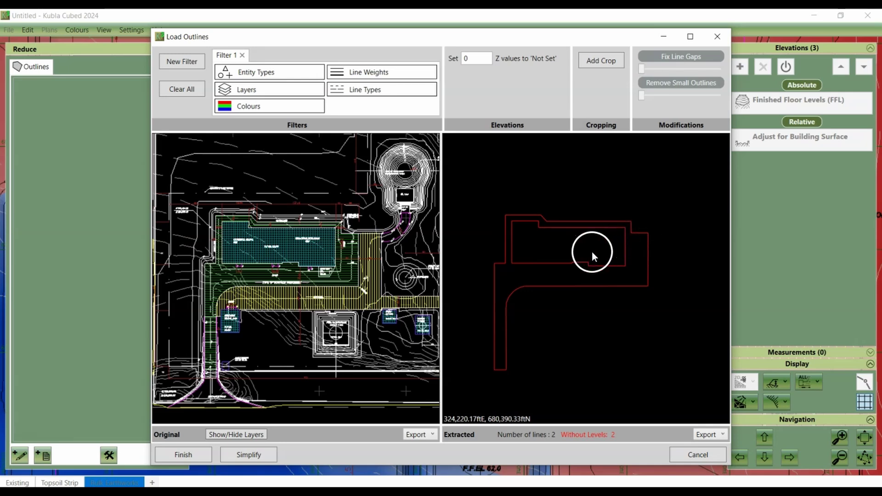
drag(548, 250, 590, 224)
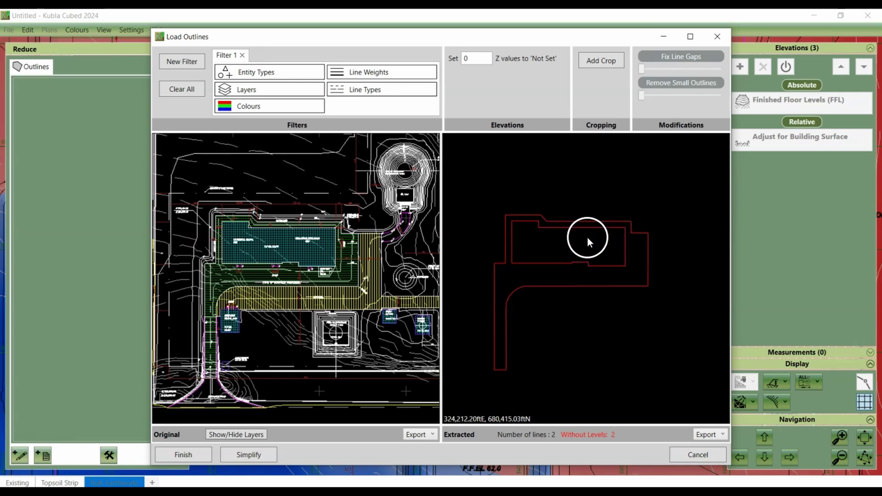
click(198, 452)
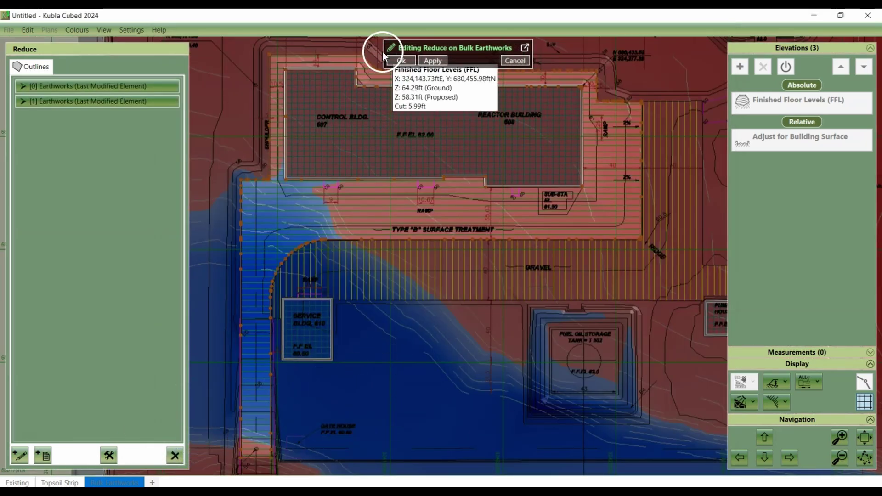
click(403, 60)
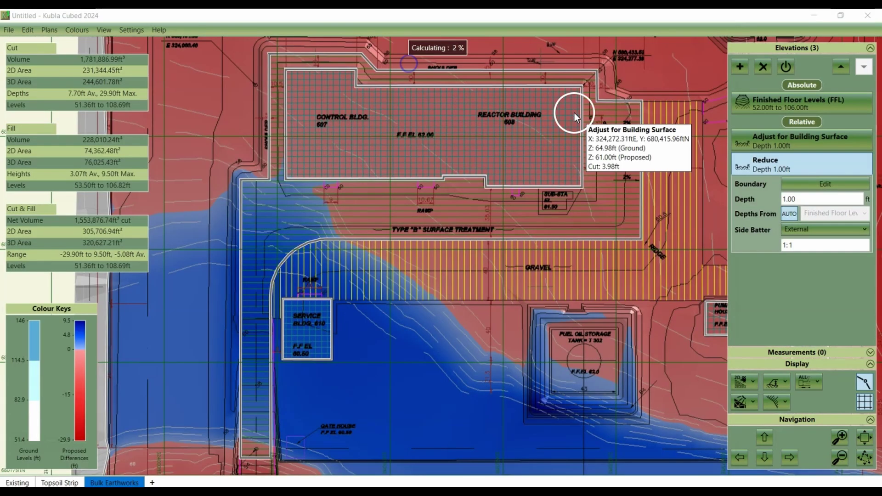
Rename the second Reduce elevation as Adjust for B Surface and set its depth to 0.5 ft
double_click(769, 161)
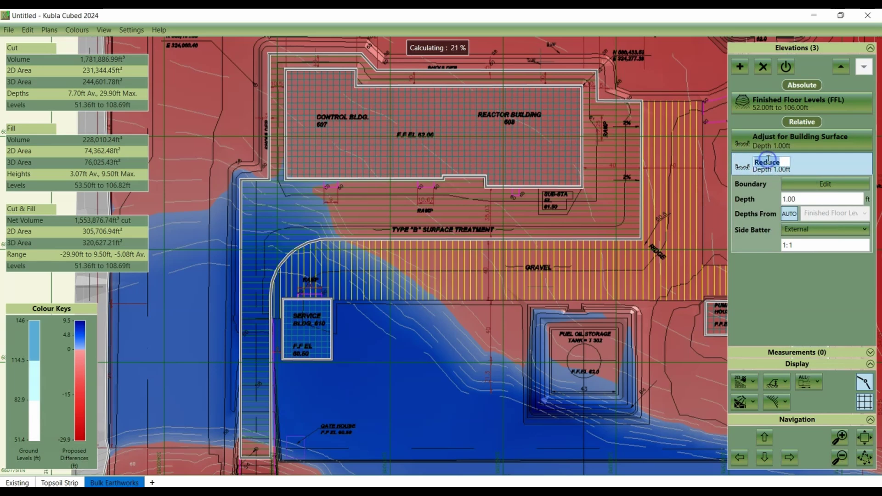
text(Adjust for B Si)
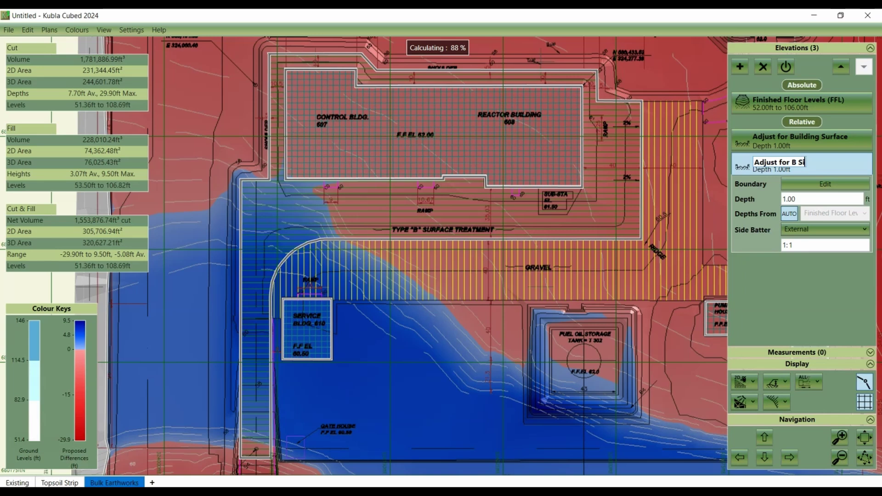
text(rface)
key(Return)
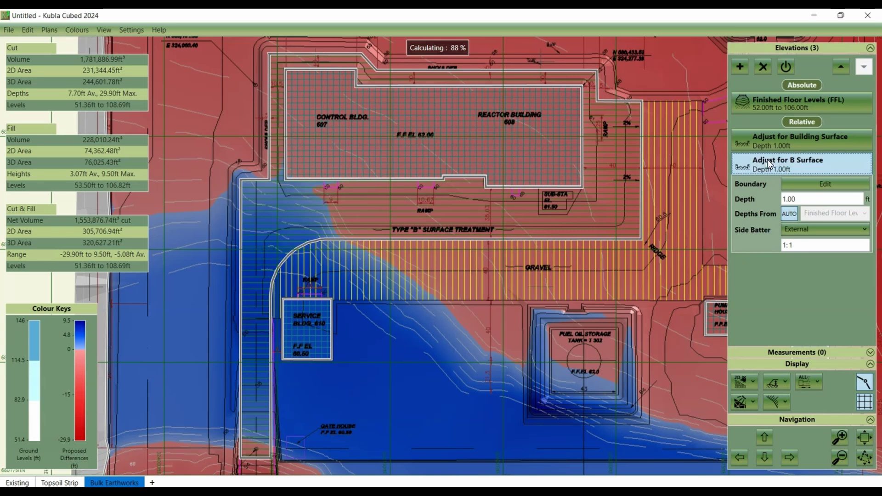
click(790, 200)
text(0.5)
key(Return)
Add a third Reduce elevation, cancel drawing its outline by hand and start loading its outlines from the CAD plan
click(740, 66)
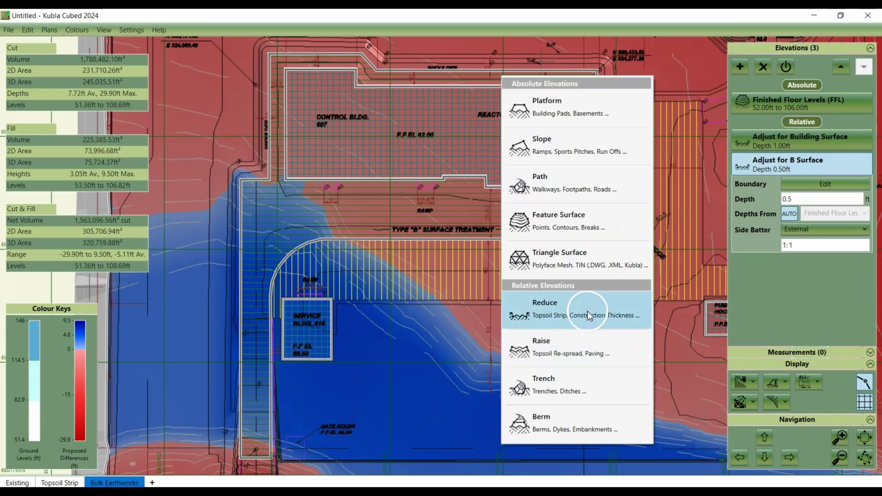
click(588, 309)
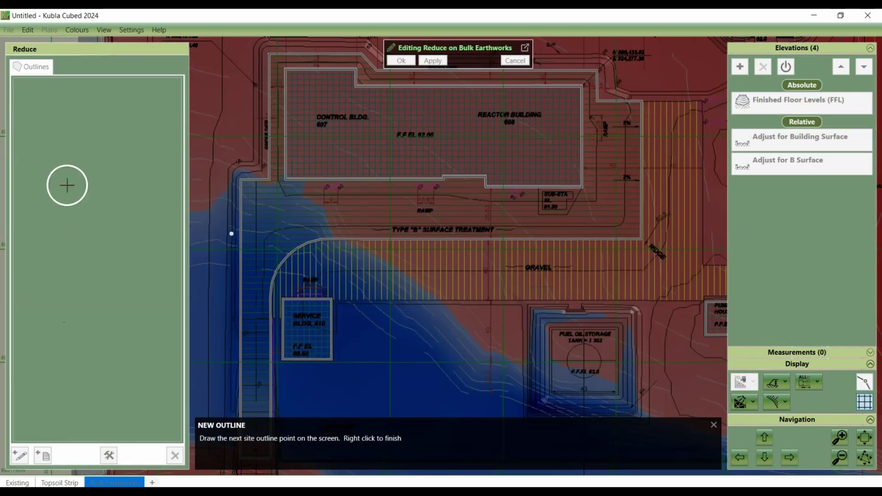
right_click(584, 401)
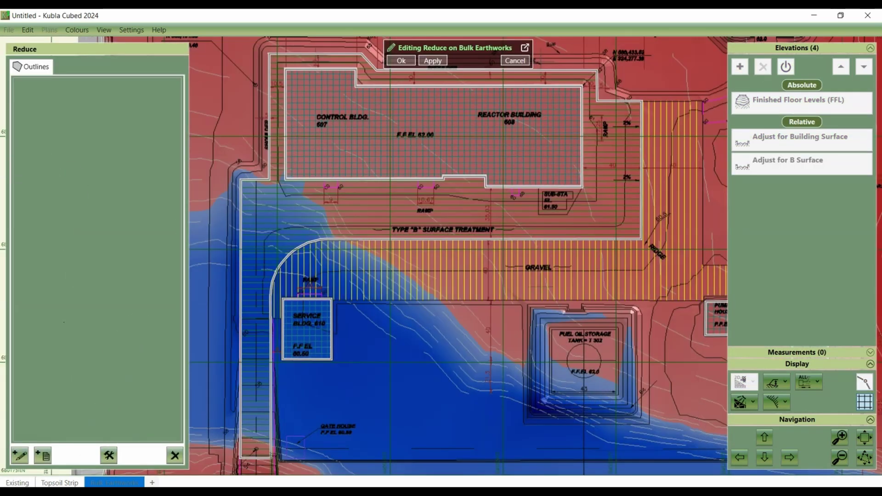
click(43, 456)
click(62, 371)
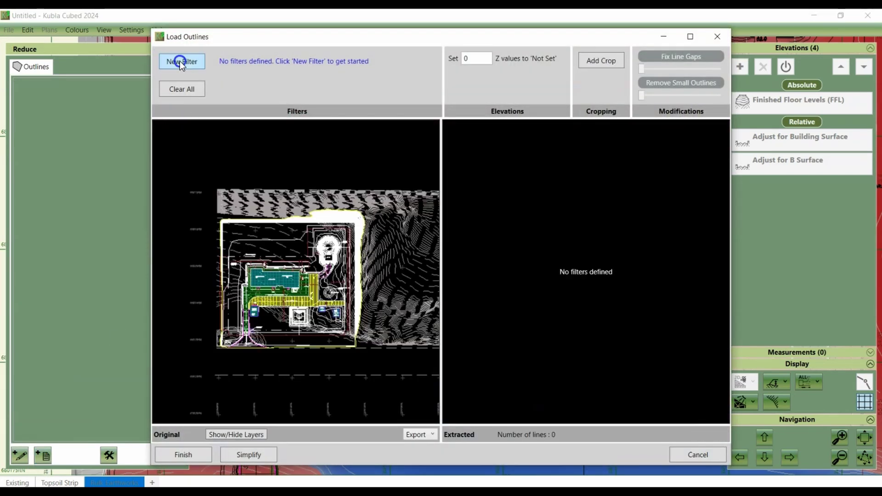
Extract the gravel area outline with a filter taken from its yellow hatching, and import it as the third Reduce boundary
click(180, 62)
scroll(276, 298, up, 8)
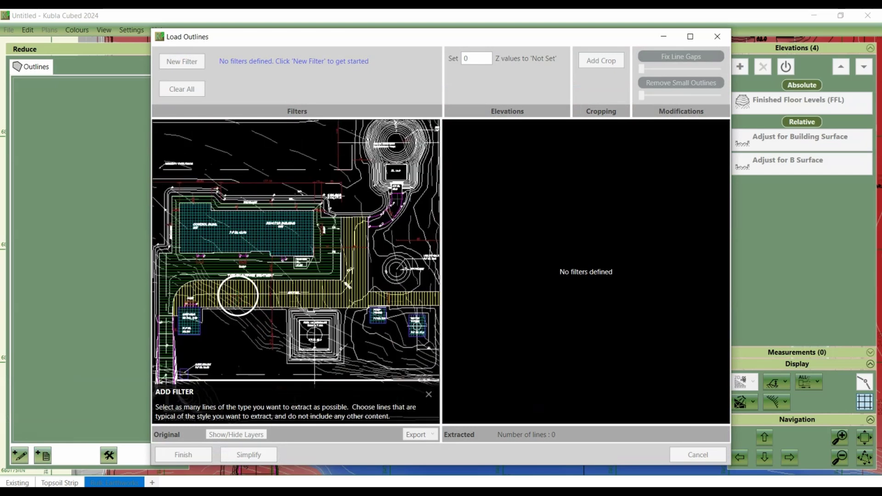
scroll(278, 299, up, 1)
scroll(281, 299, up, 3)
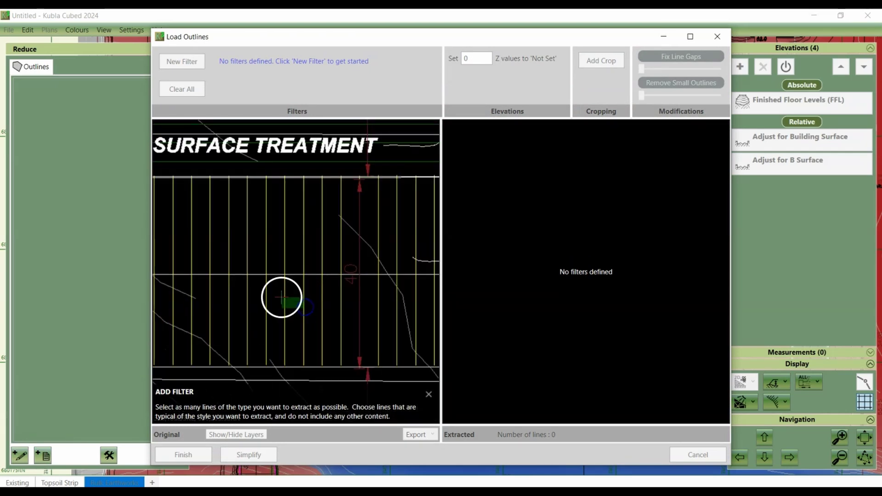
click(267, 295)
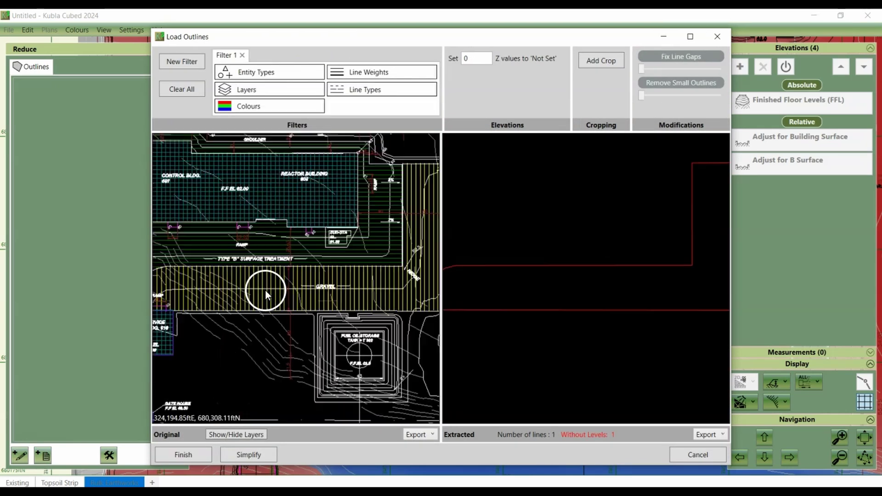
click(198, 447)
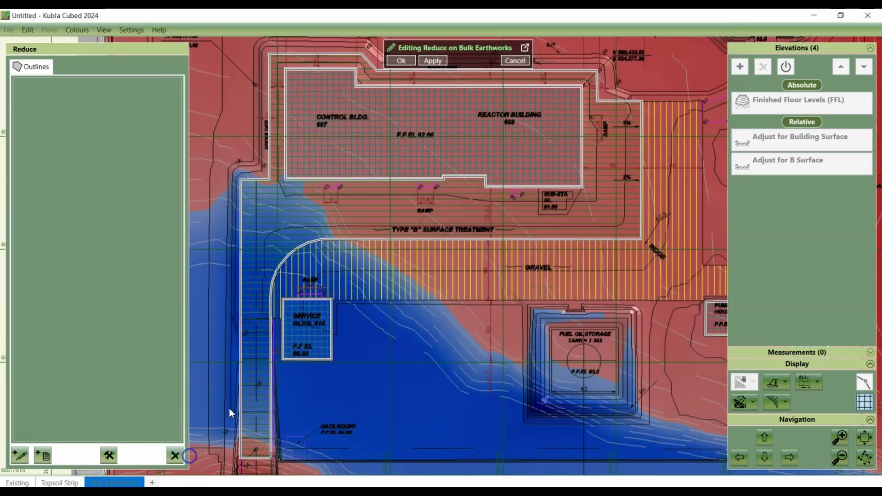
click(277, 341)
click(399, 23)
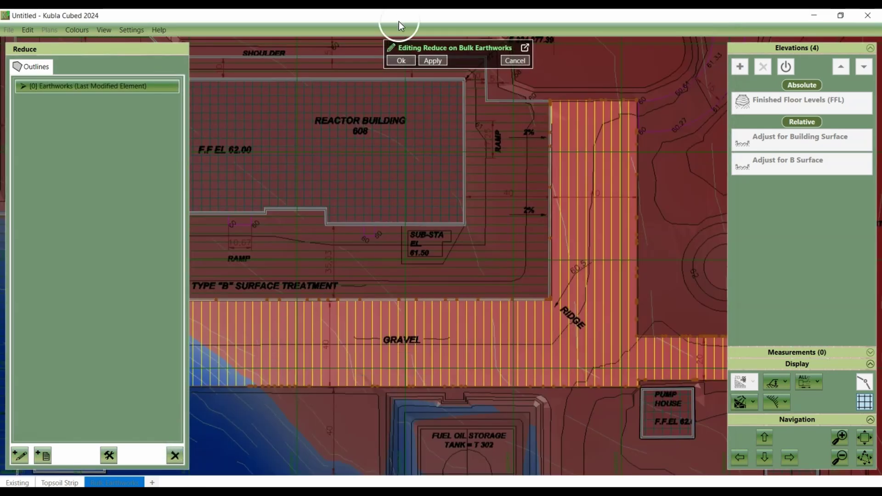
click(402, 60)
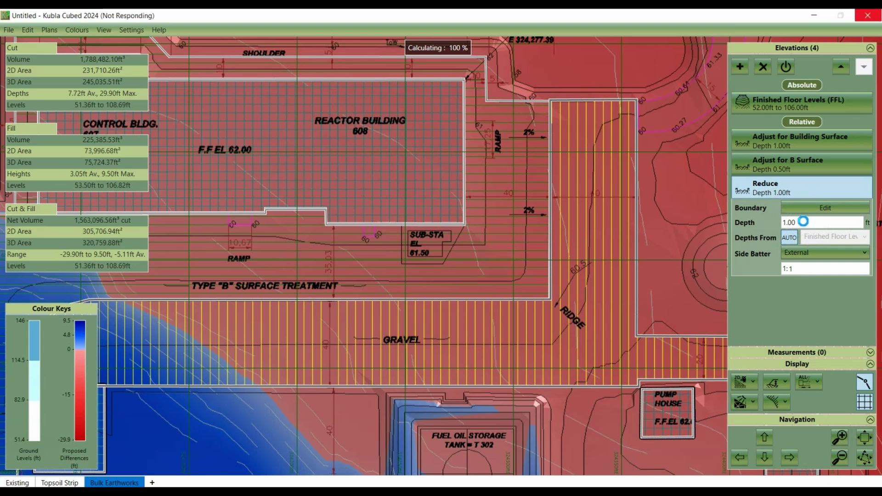
Set the gravel Reduce elevation's depth to 0.3 ft and rename it as Adjust for Gravel
double_click(804, 222)
text(0.3)
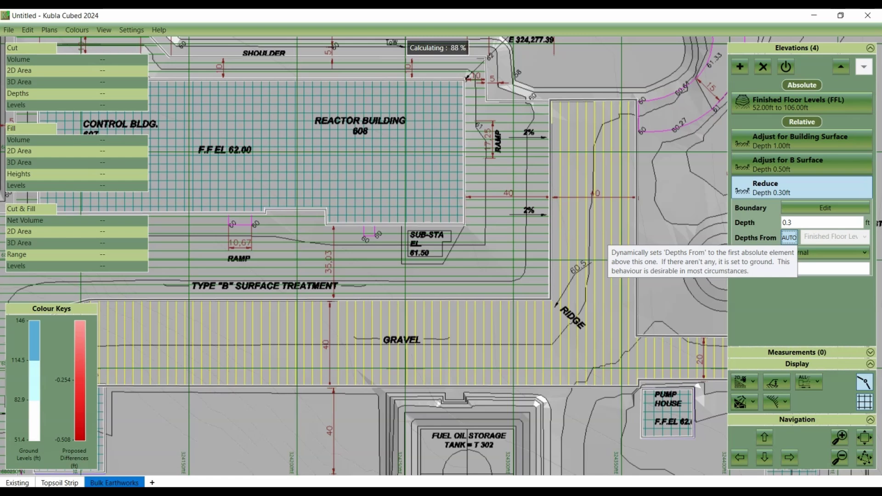
double_click(769, 184)
text(Adjust for)
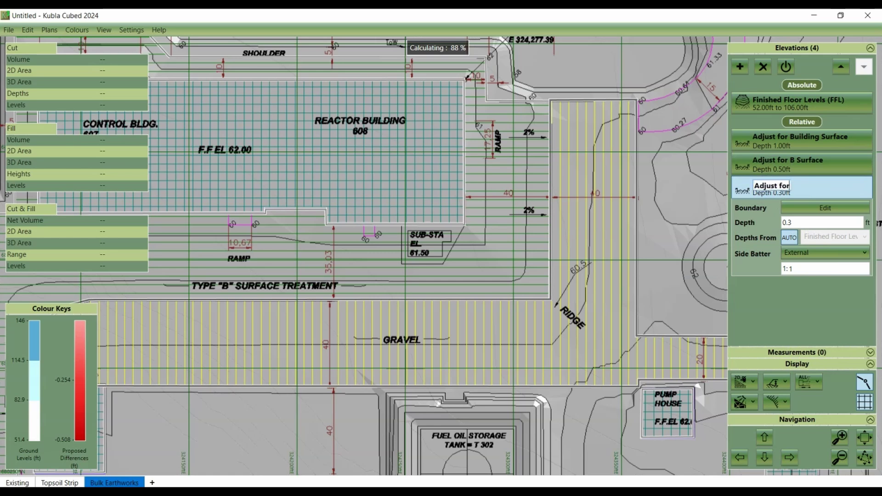
text( Gravel)
key(Return)
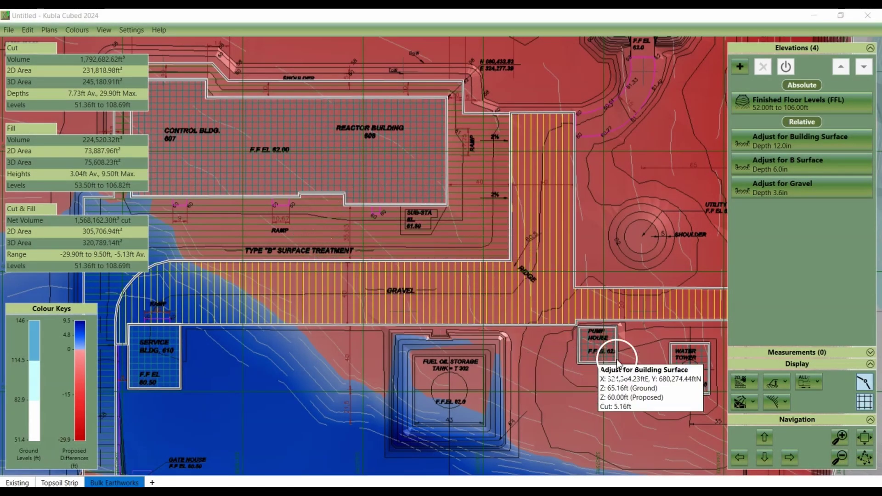
Shade the earthworks by Element Colours and change the Adjust for Gravel colour to yellow
click(784, 384)
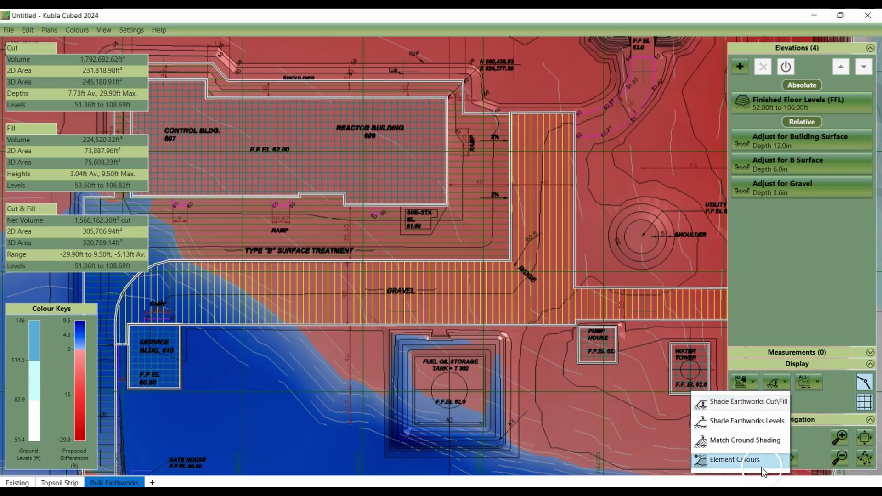
click(761, 466)
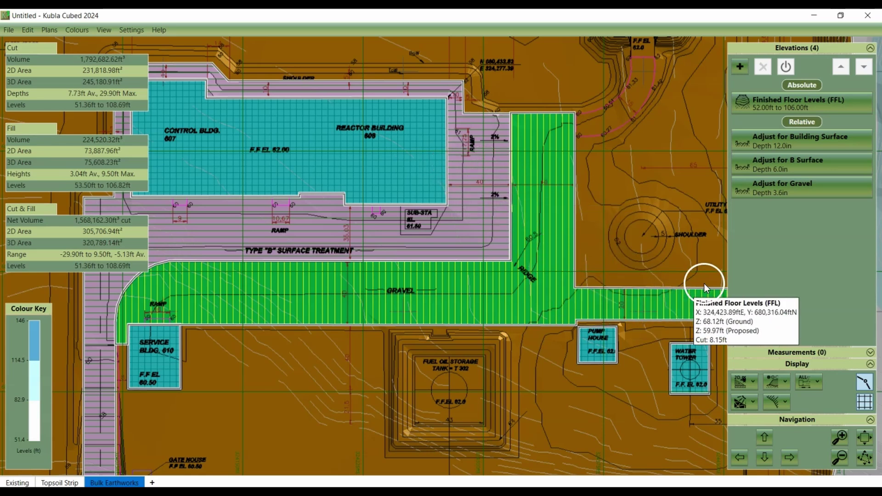
click(755, 190)
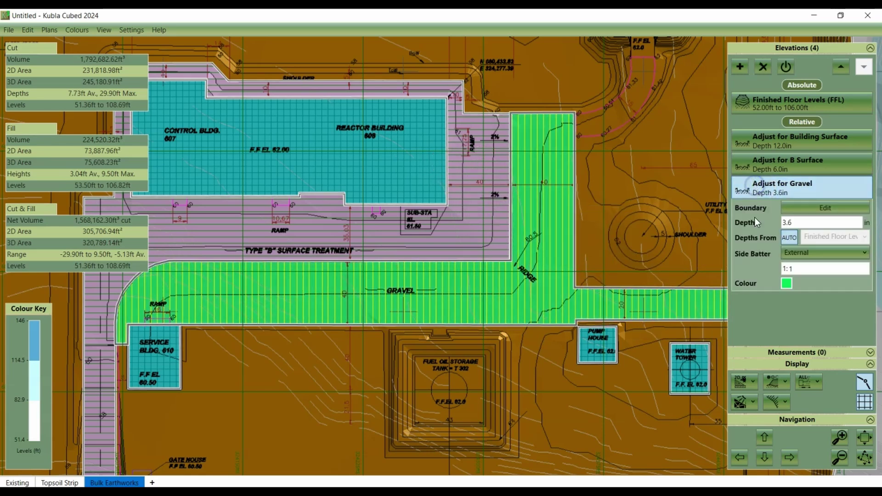
click(786, 283)
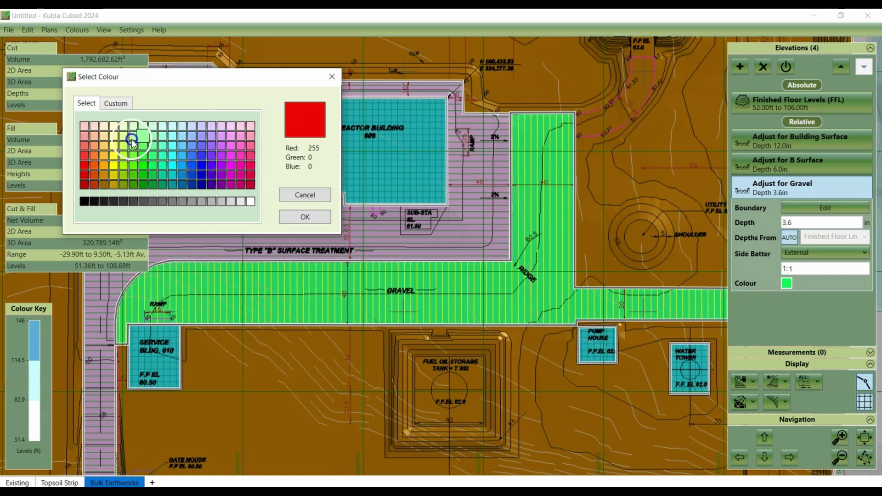
click(116, 166)
click(313, 213)
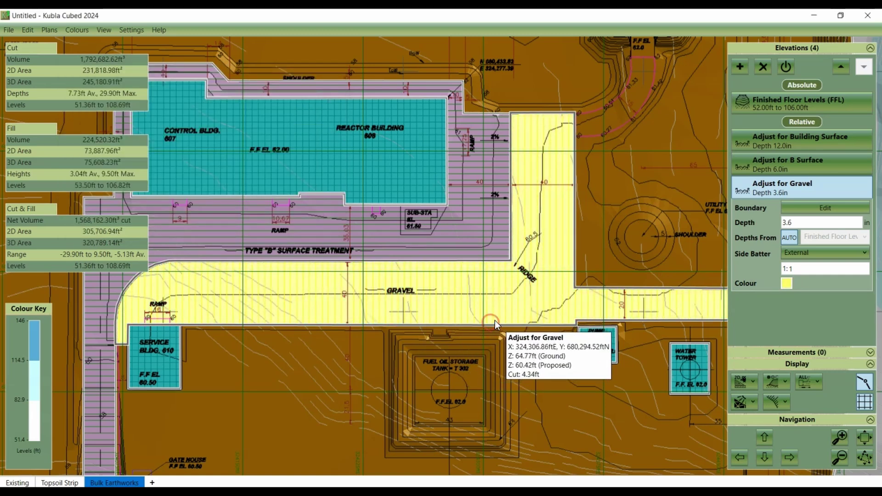
scroll(491, 297, down, 2)
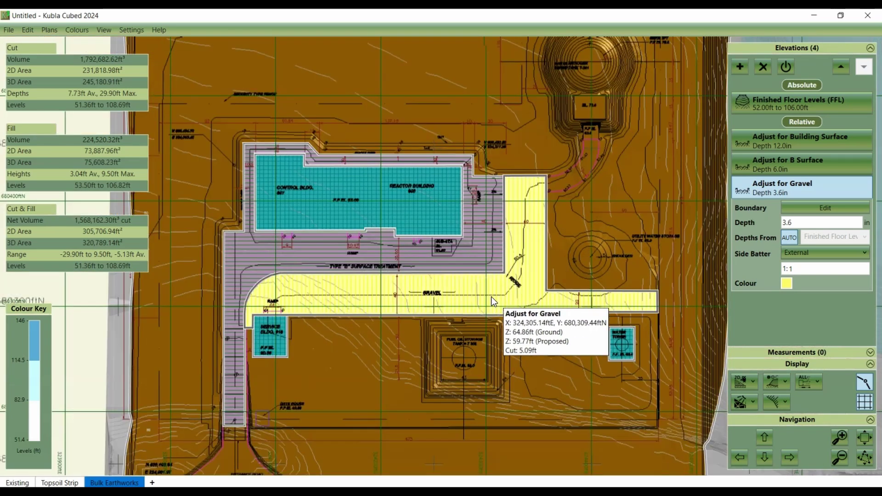
click(759, 203)
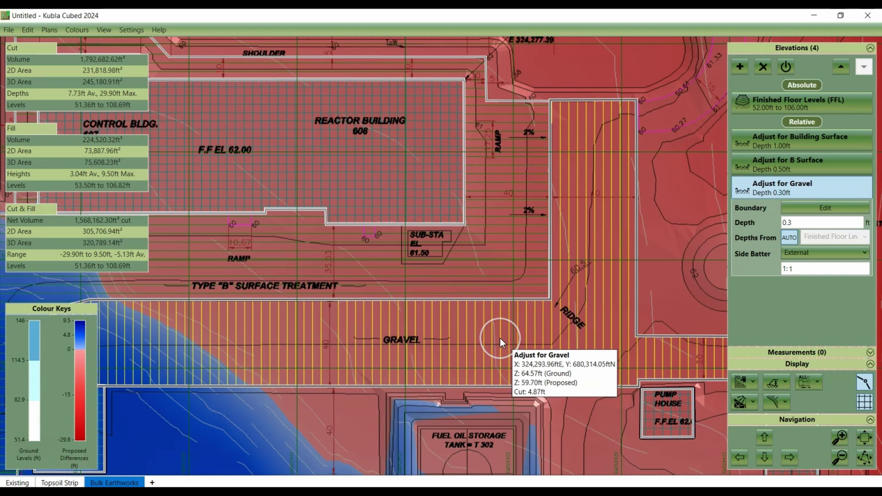
Add an untagged Cross Section measurement running north to south through the reactor building, Type "B" surface and gravel, and view its graph
scroll(351, 236, down, 3)
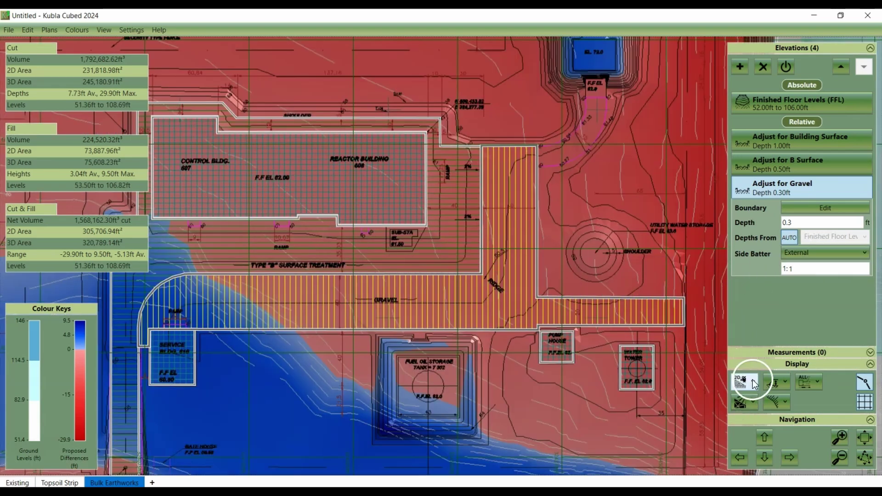
click(760, 352)
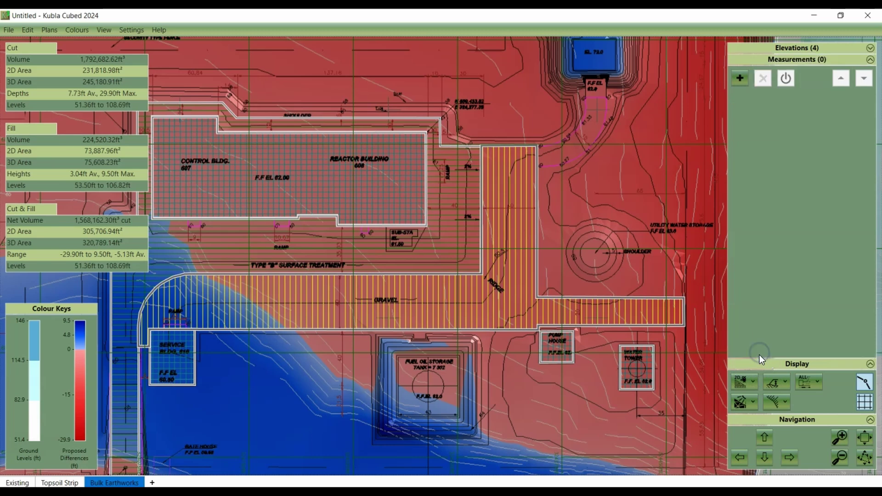
click(741, 77)
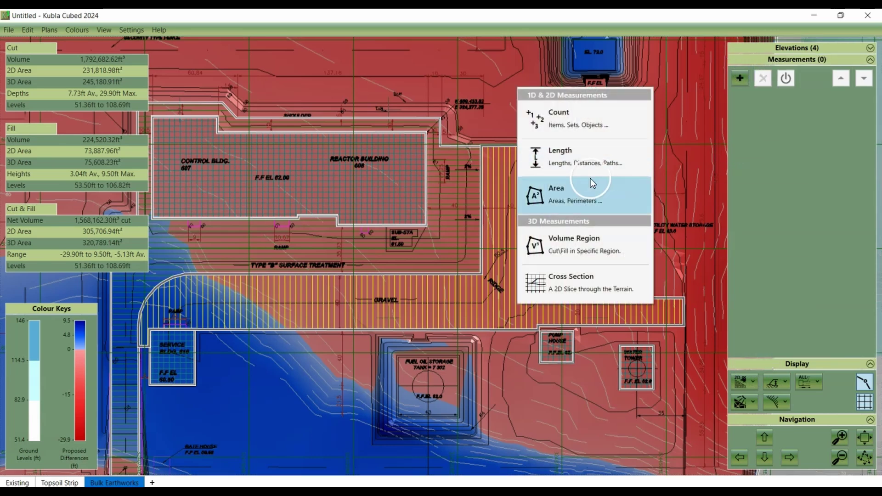
click(584, 284)
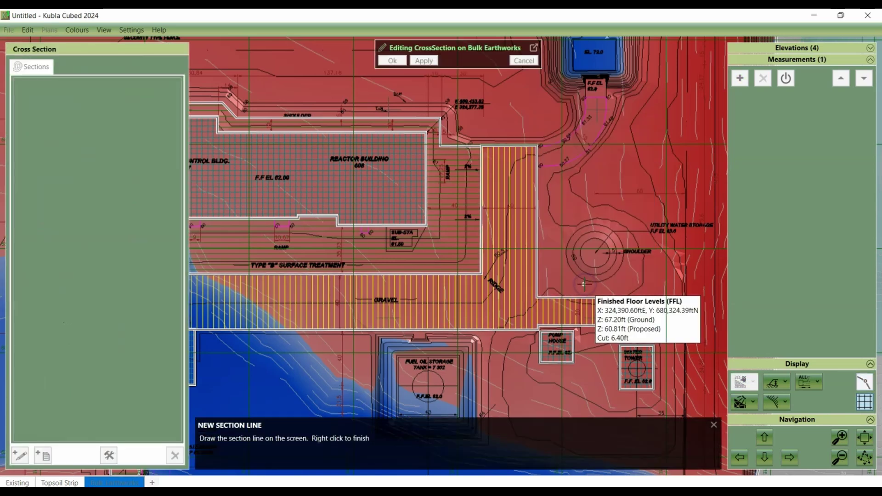
click(298, 93)
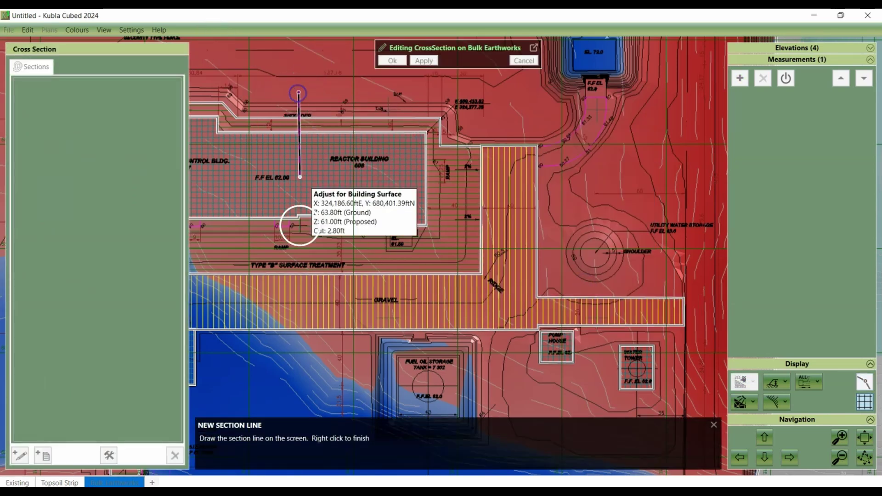
right_click(296, 364)
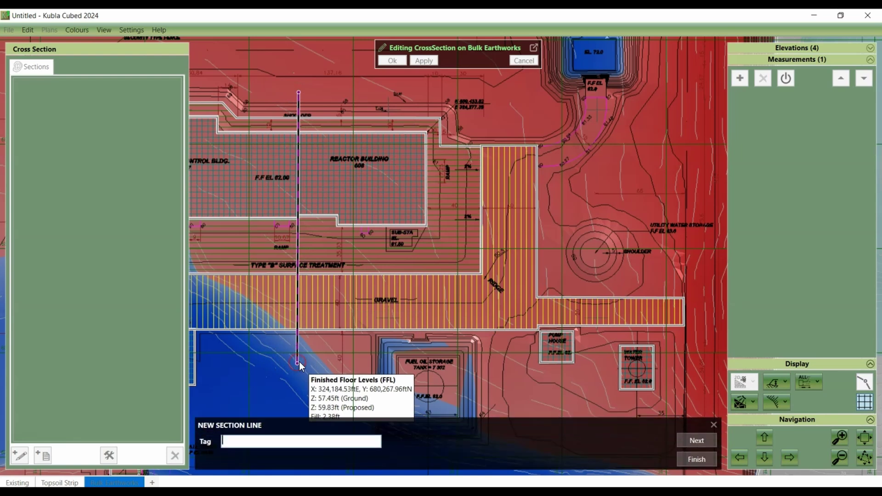
click(694, 454)
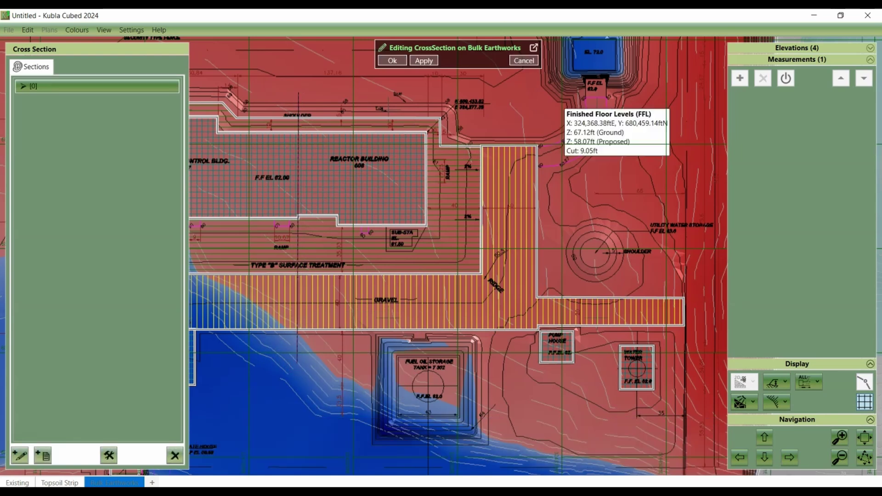
click(393, 60)
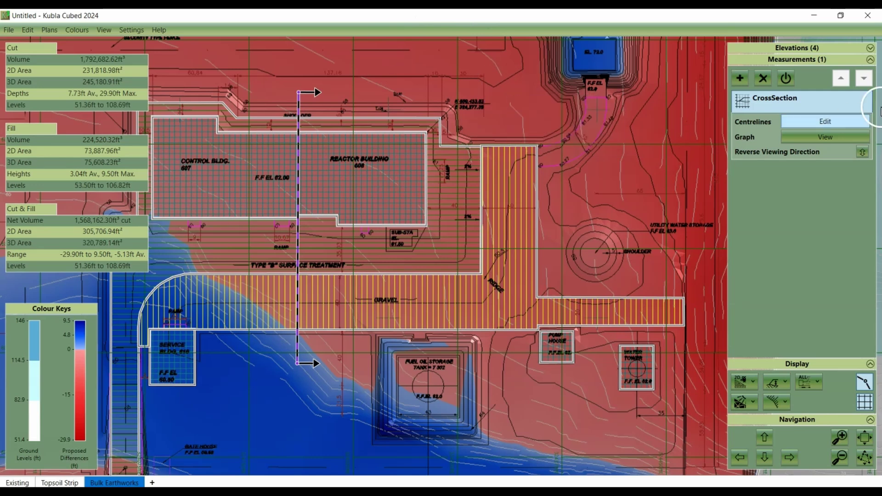
click(836, 137)
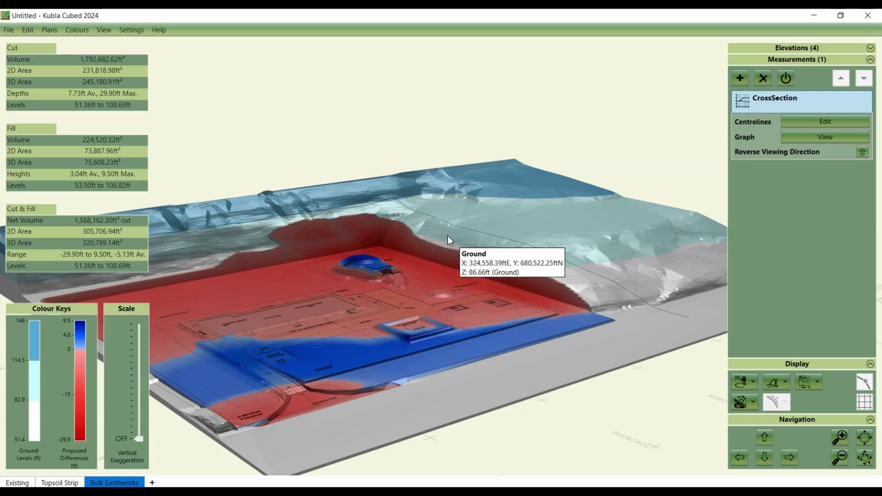
Add the image file Satellite Image.png to the project as a site plan
click(529, 234)
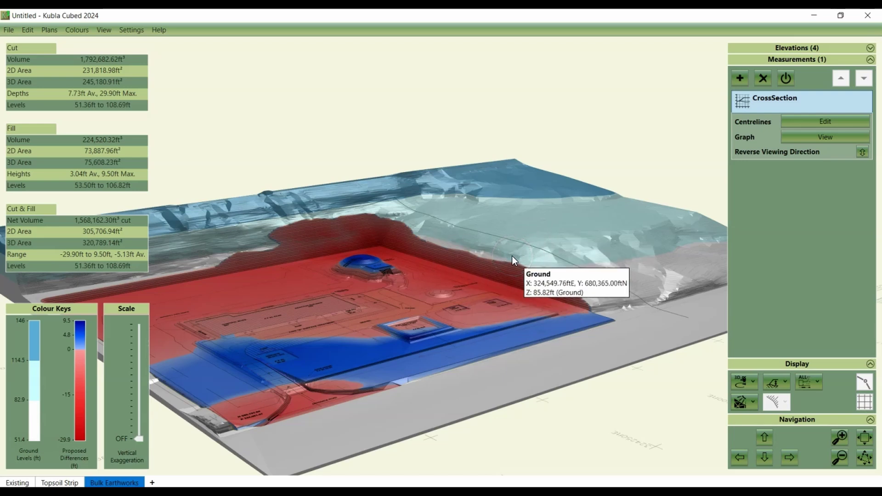
click(494, 253)
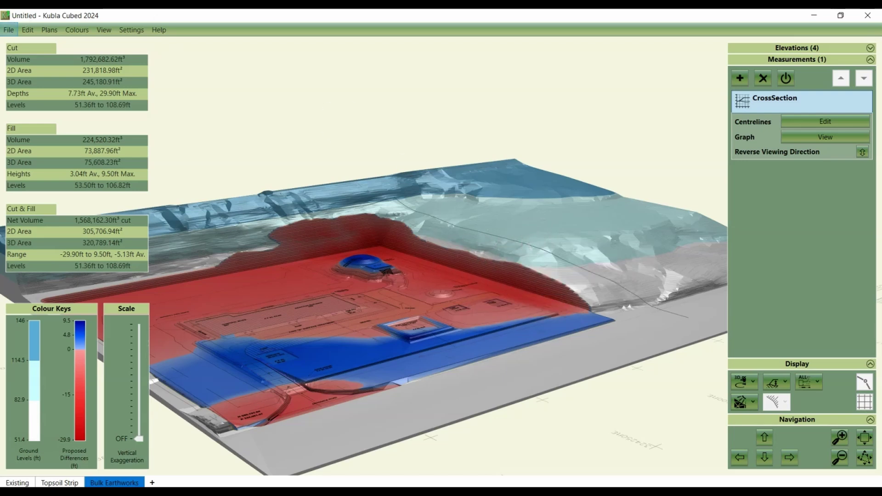
click(59, 31)
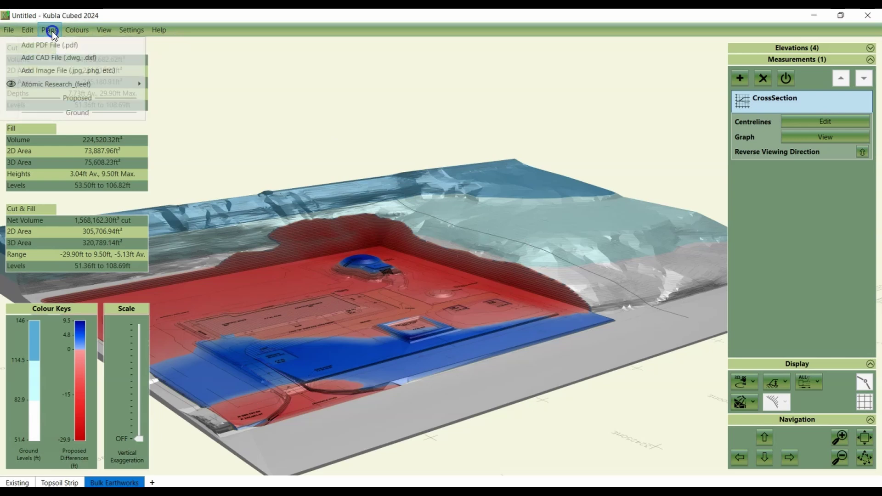
click(63, 68)
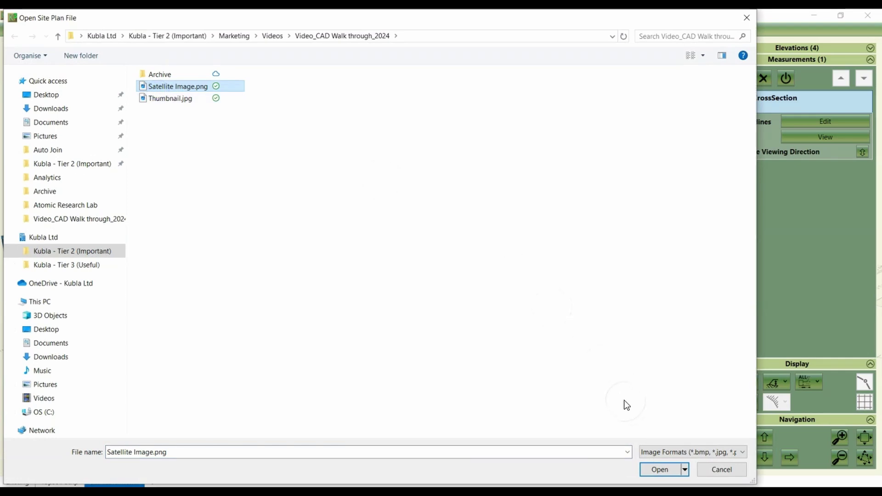
click(659, 469)
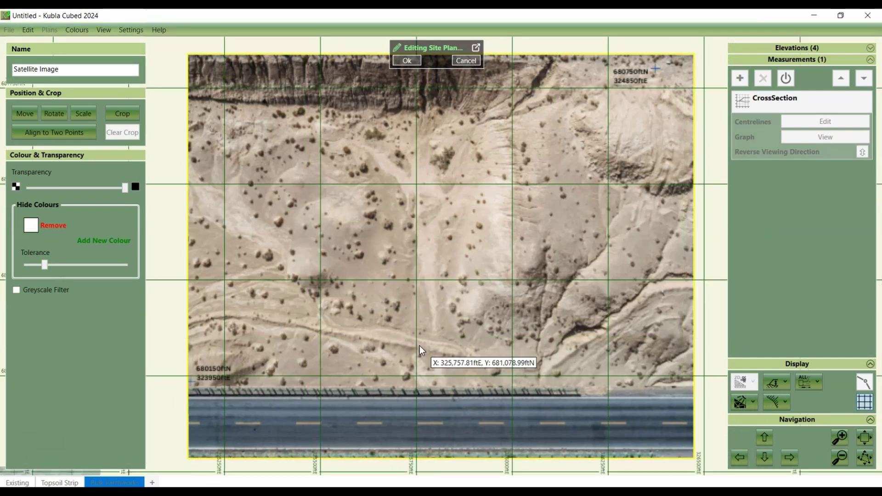
Start aligning the satellite image to two points, placing its north-east cross at 324850 ftE, 680750 ftN
scroll(420, 346, down, 1)
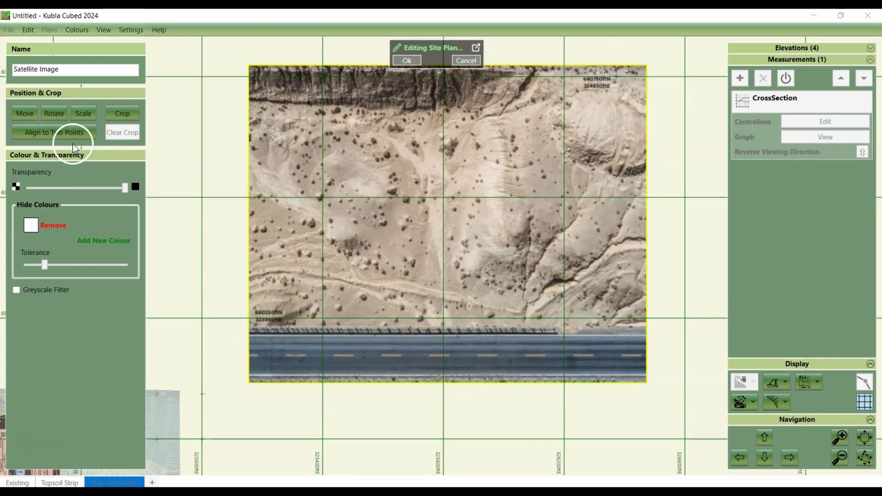
click(53, 133)
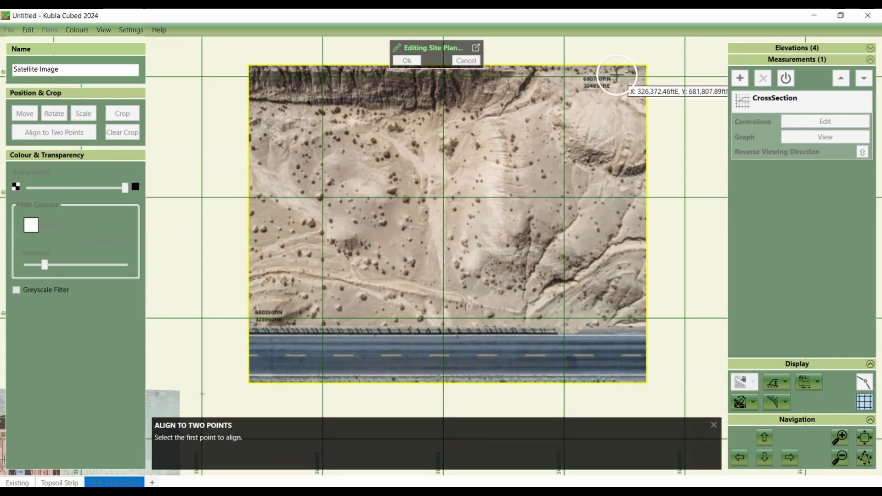
scroll(616, 75, up, 3)
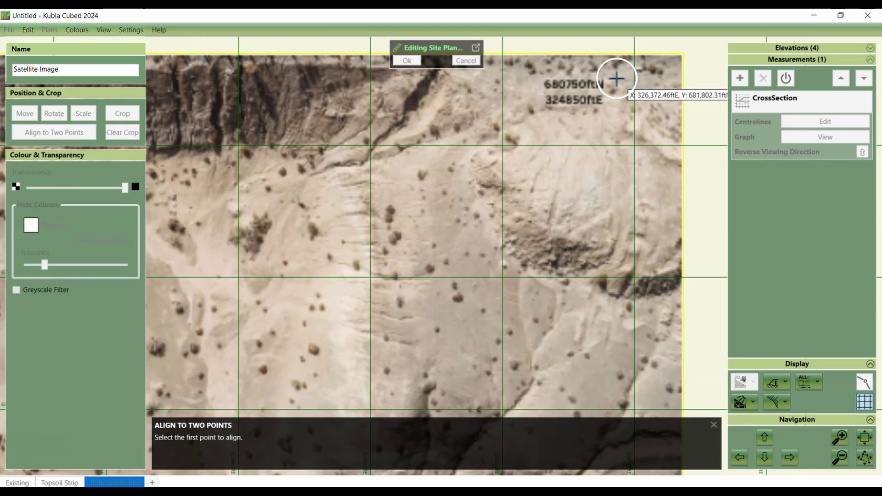
click(616, 79)
click(243, 452)
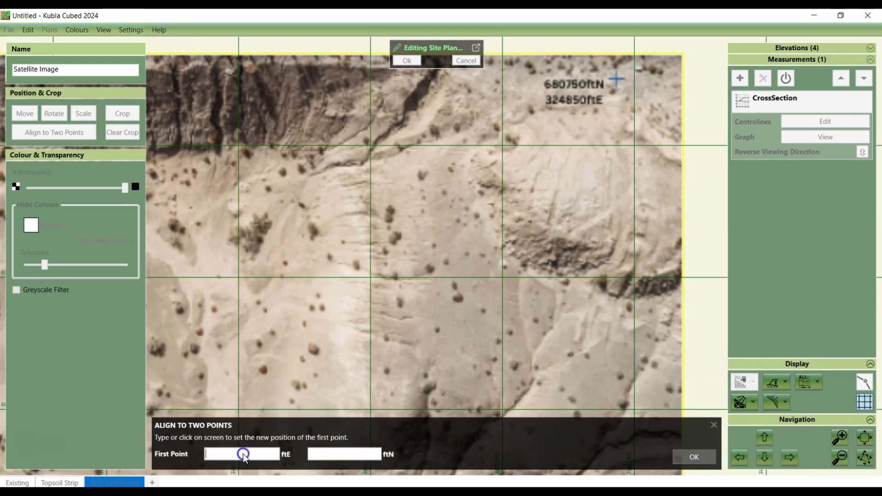
text(324850)
key(Tab)
text(680750)
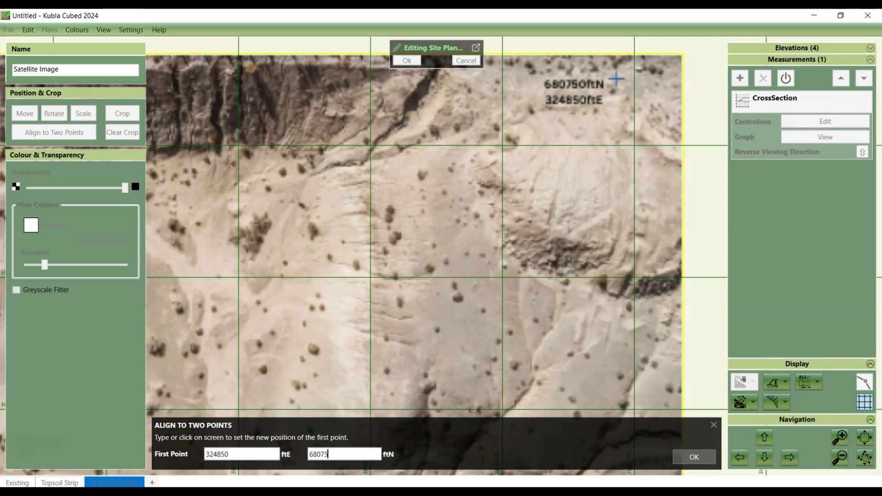
key(Return)
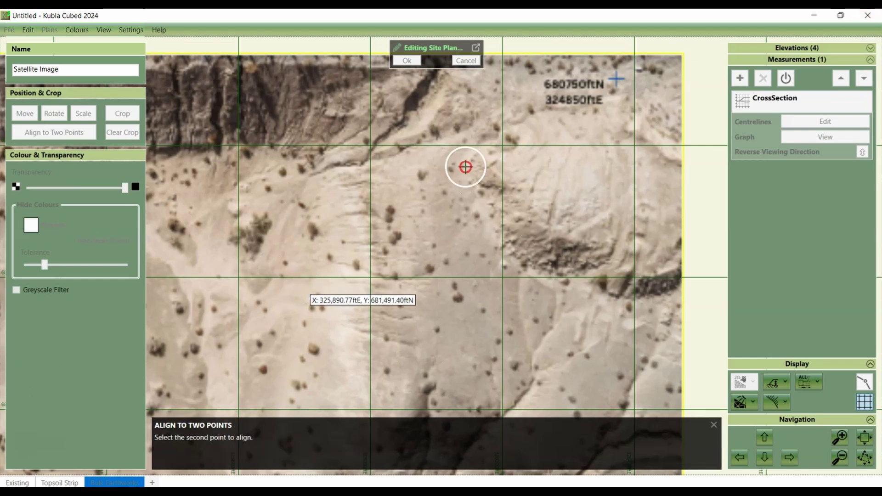
Set the satellite image's south-west cross as the second alignment point at 323950 ftE, 680150 ftN and accept the site plan
scroll(545, 123, up, 2)
middle_drag(285, 317, 565, 138)
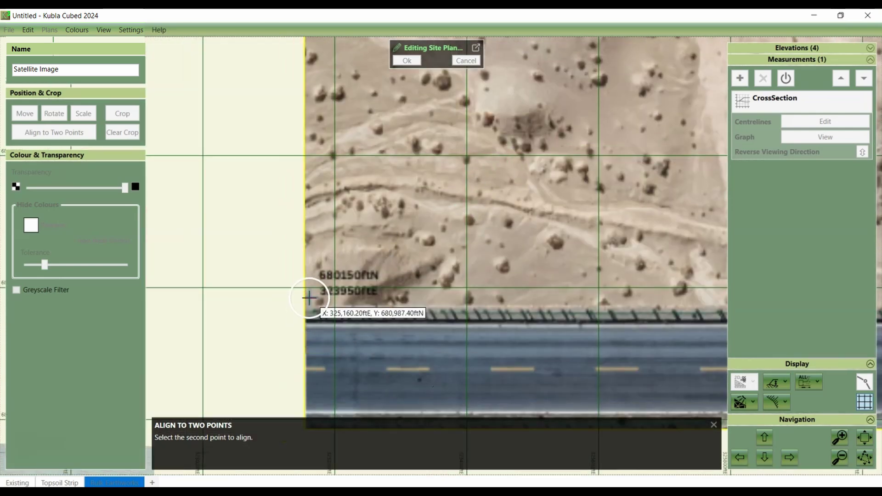
click(309, 299)
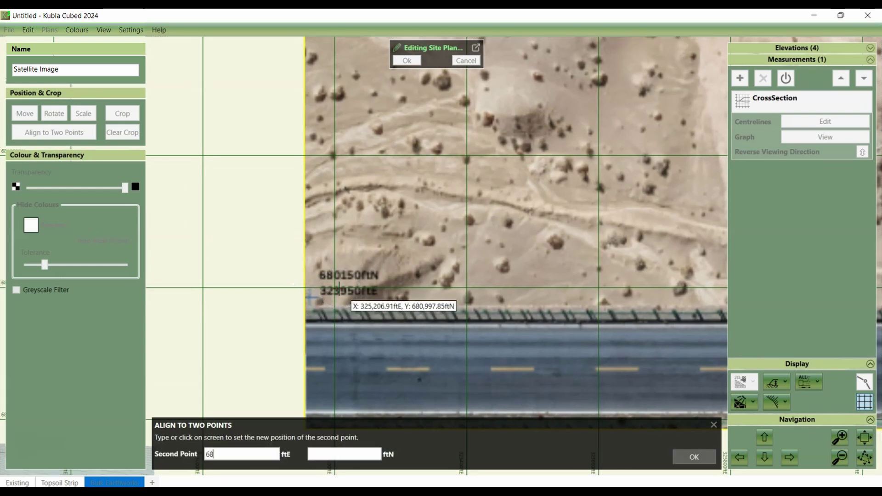
click(270, 307)
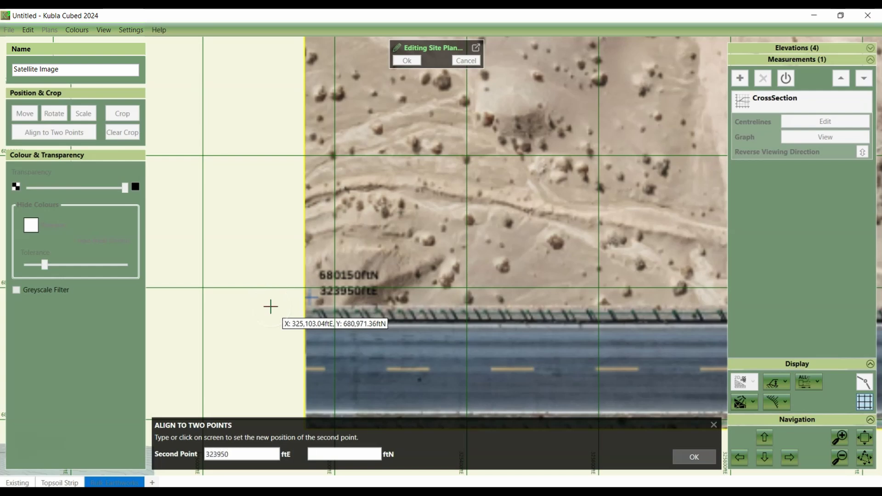
text(680150)
key(Return)
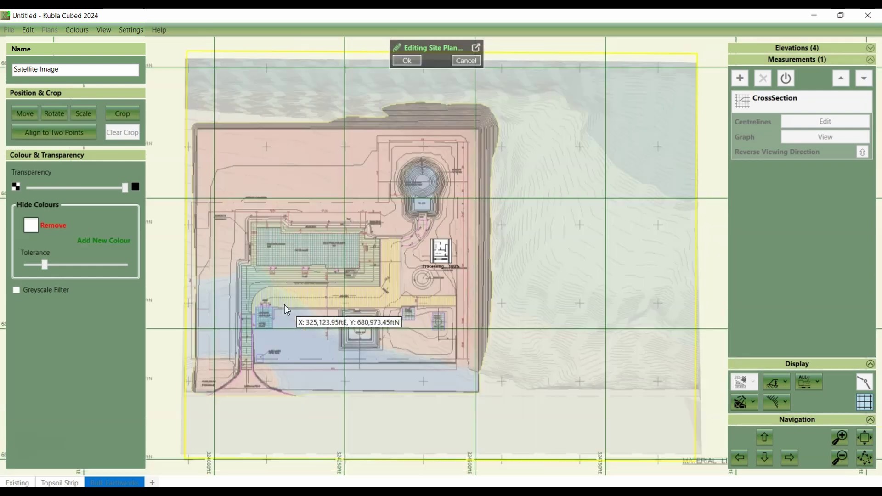
click(207, 359)
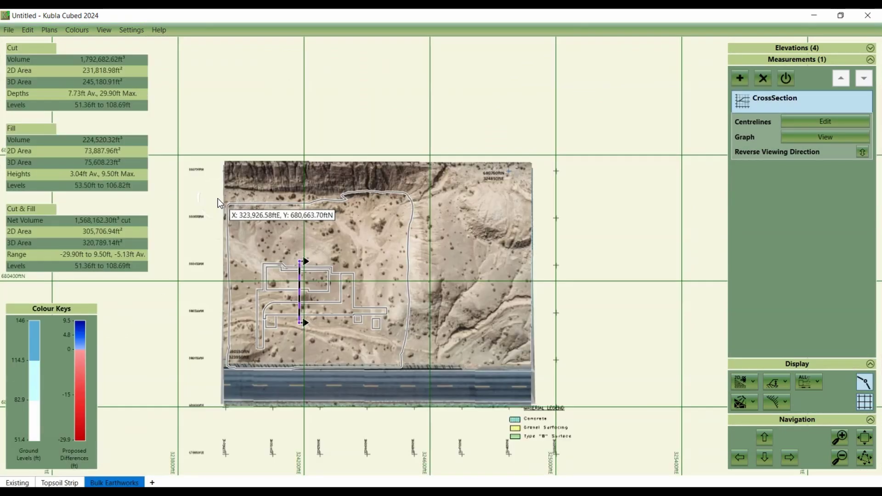
Move the Satellite plan below the Atomic Research_(feet) plan in the plan order
click(348, 117)
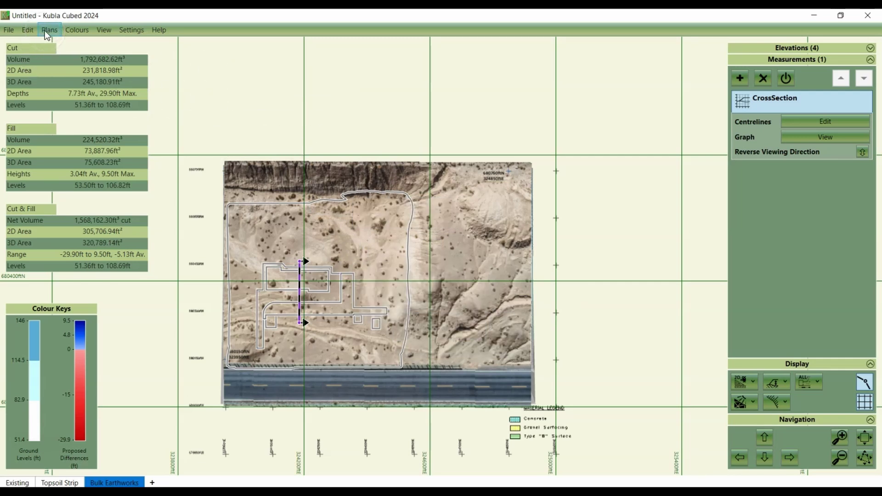
click(45, 30)
mouse_move(54, 102)
mouse_move(76, 88)
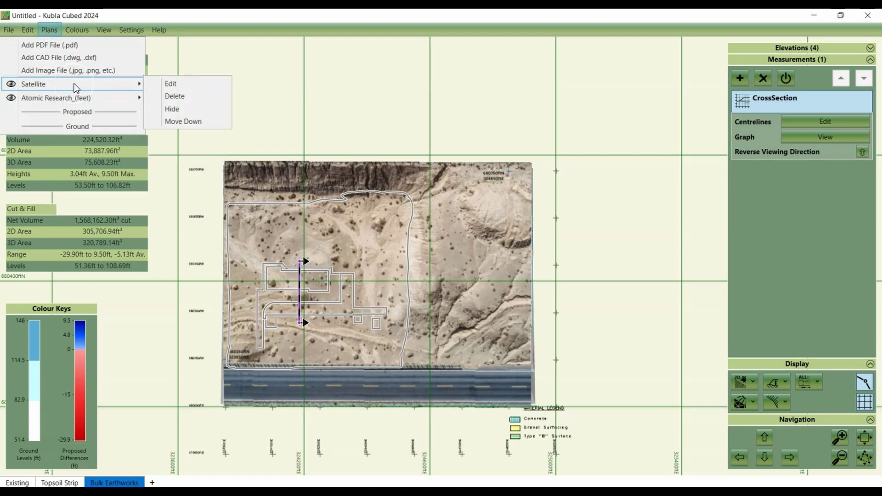
click(175, 121)
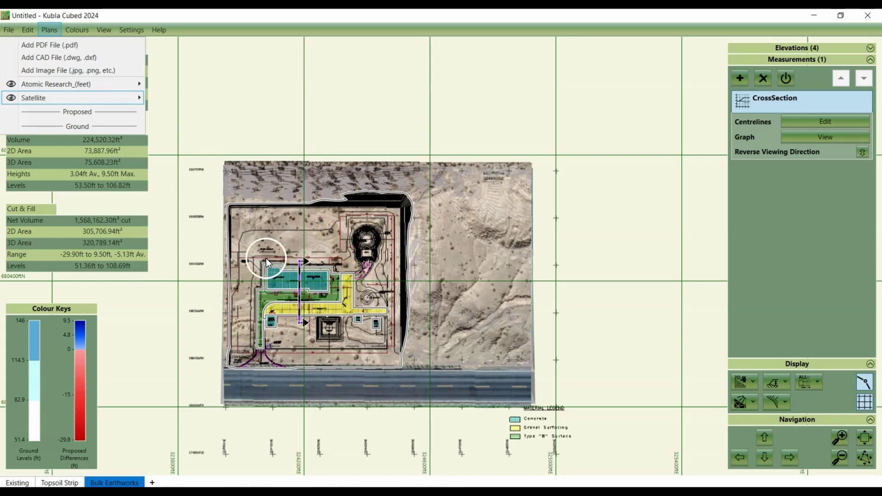
Show the site in 3D Orbit View and move the Satellite plan below the Proposed surface, directly above Ground
click(745, 382)
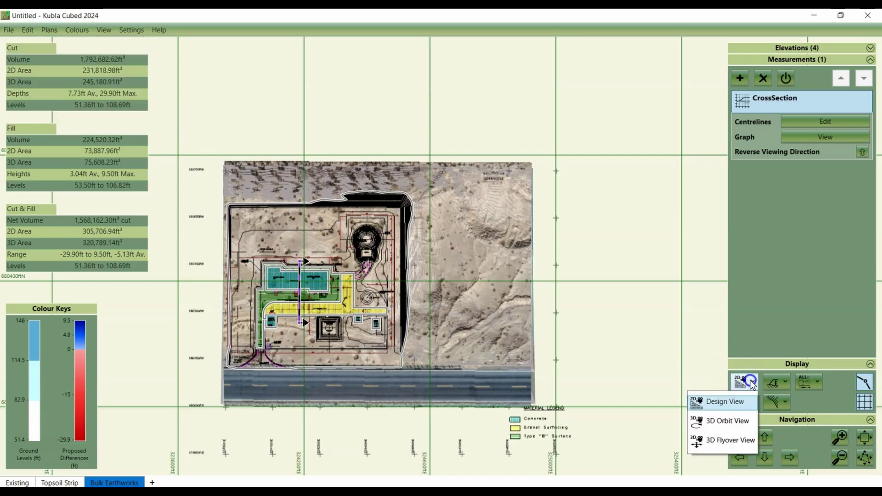
click(743, 420)
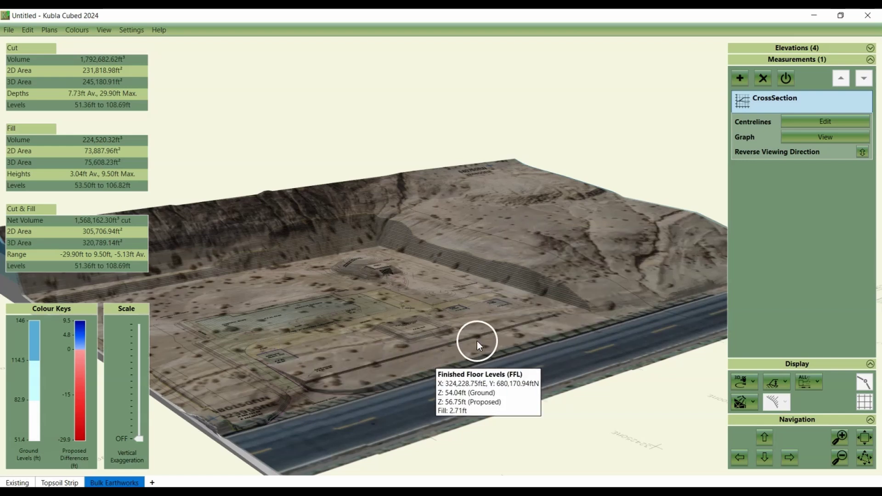
click(49, 29)
click(68, 97)
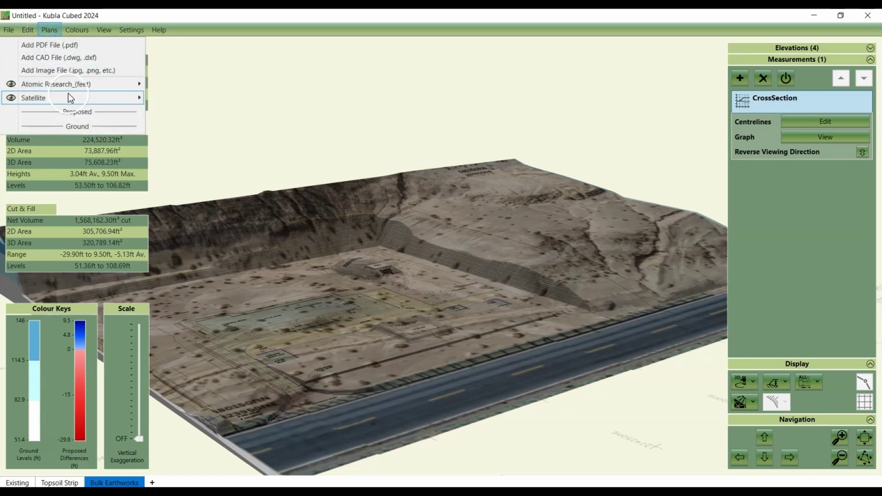
click(186, 147)
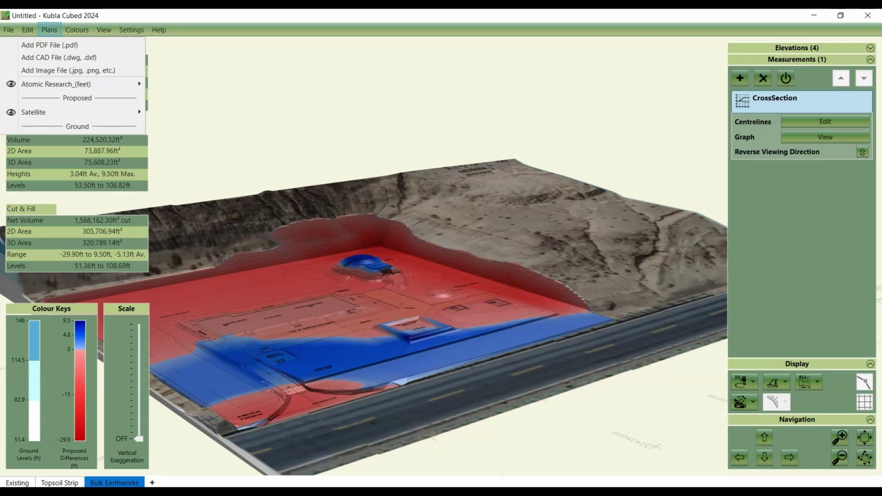
click(318, 349)
click(313, 375)
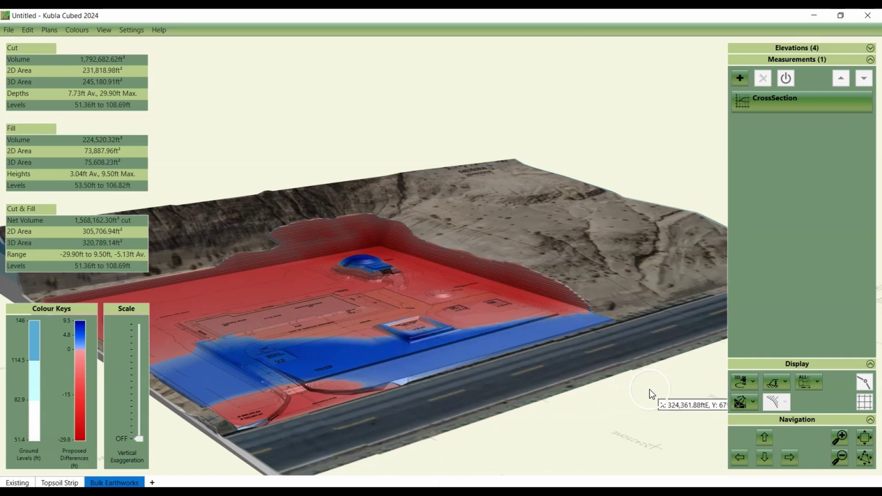
scroll(633, 390, down, 5)
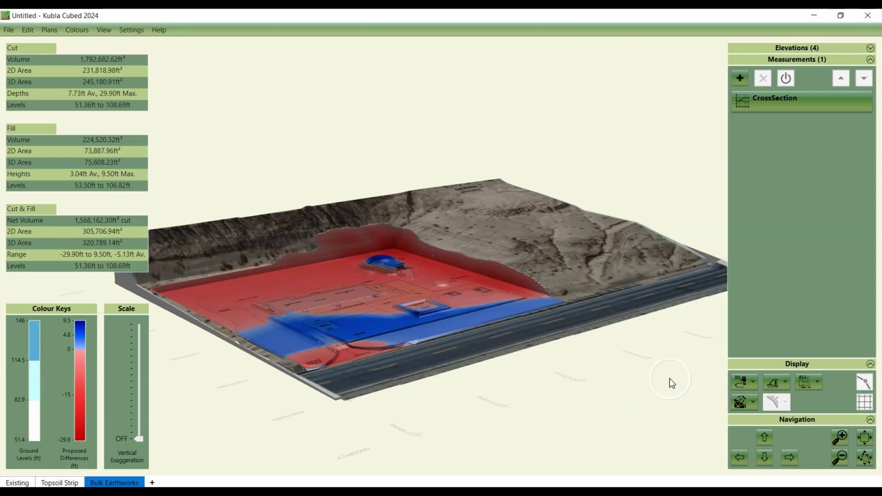
Create the Estimation report, page through its preview, and look over the Bulk Earthworks sheet of the estimation spreadsheet
click(9, 31)
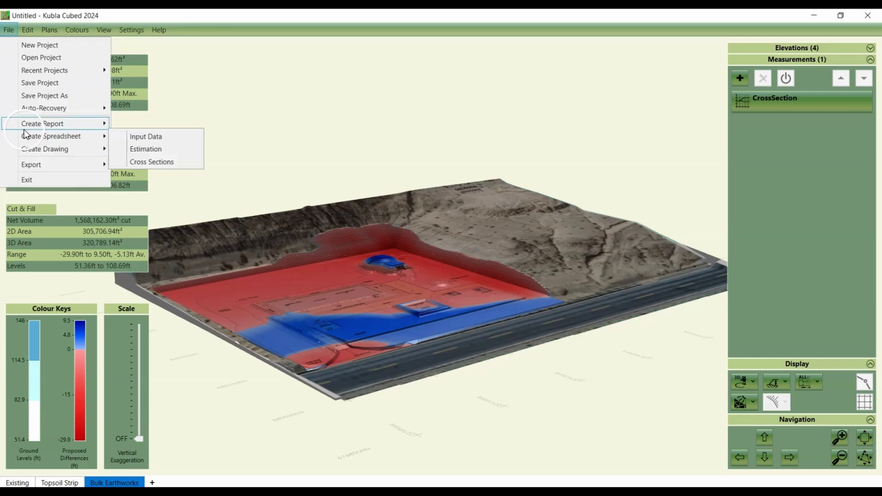
click(67, 126)
click(51, 126)
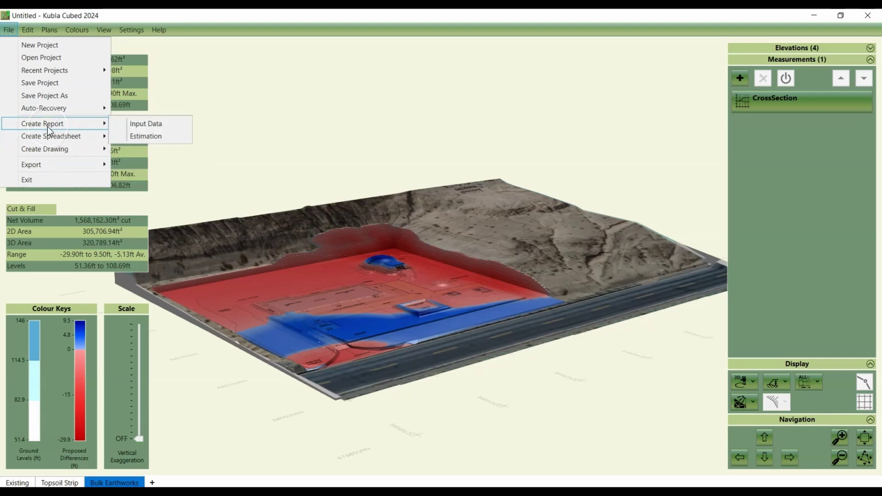
click(121, 135)
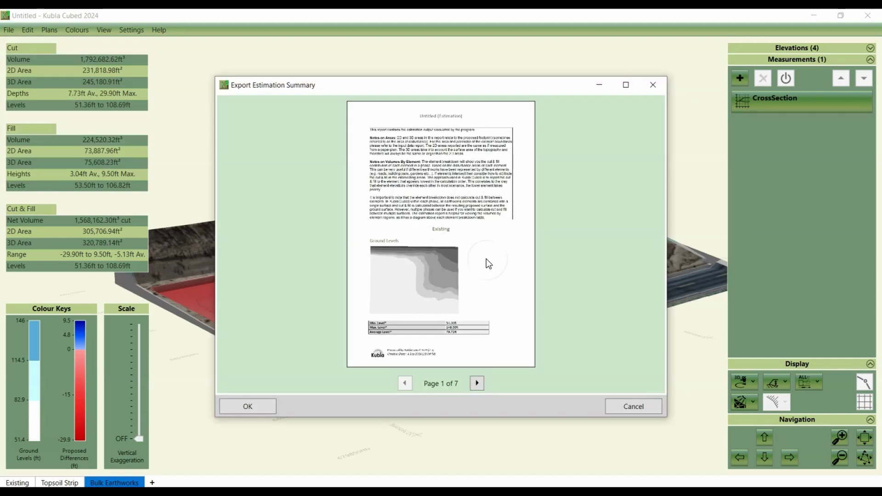
scroll(486, 265, down, 4)
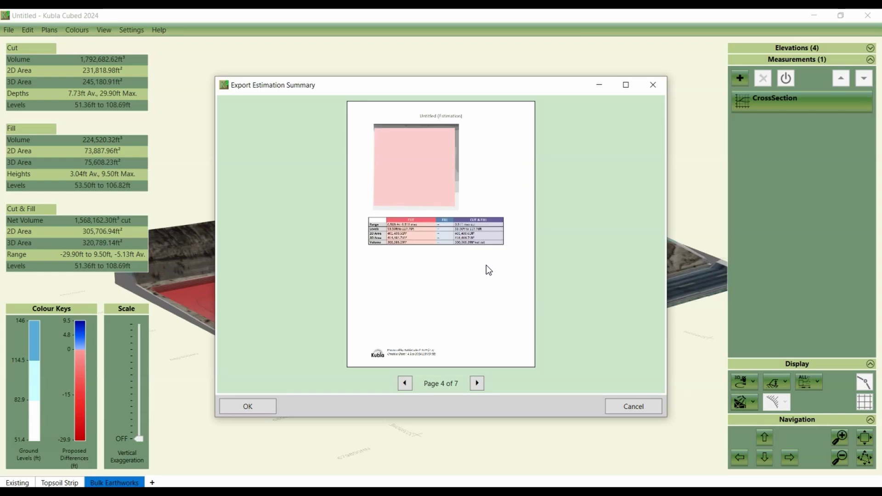
scroll(486, 266, down, 1)
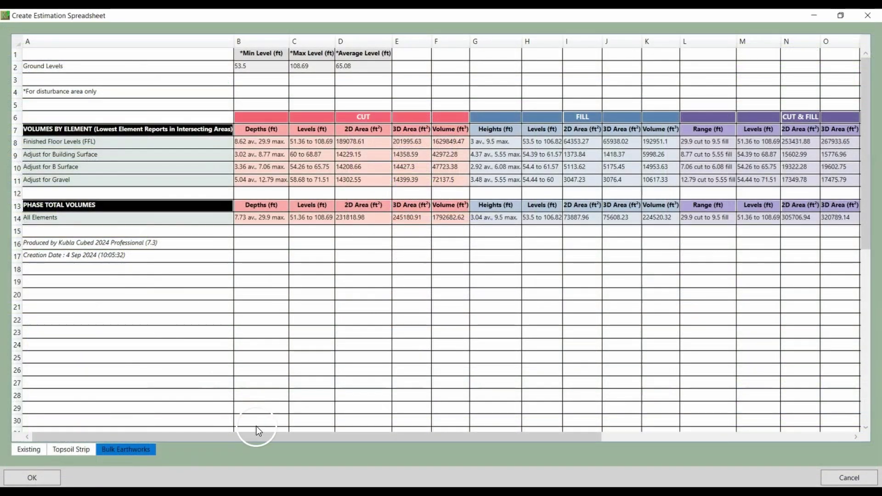
drag(255, 436, 337, 424)
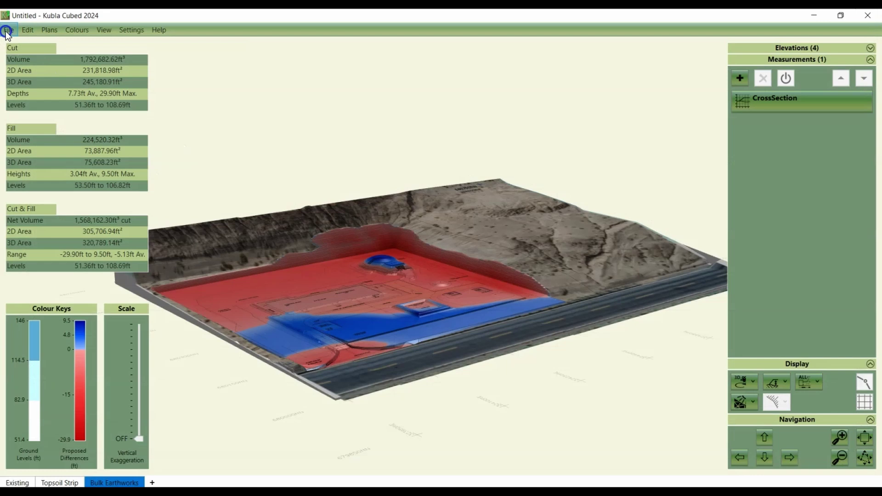
Create a PDF drawing of the project and look through the sheets of Untitled.pdf
click(7, 31)
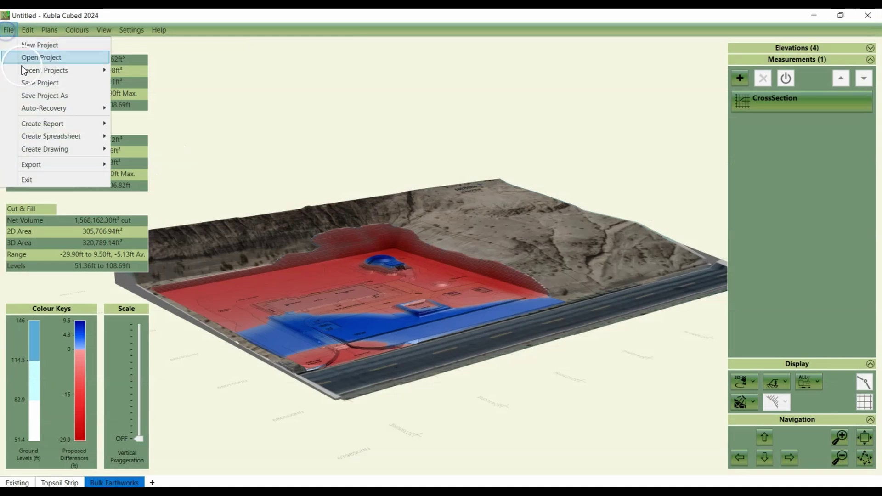
click(65, 148)
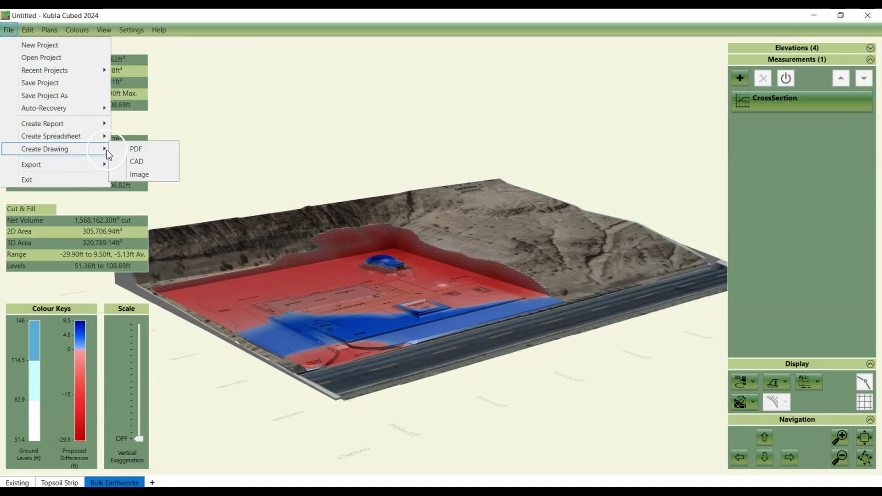
click(132, 149)
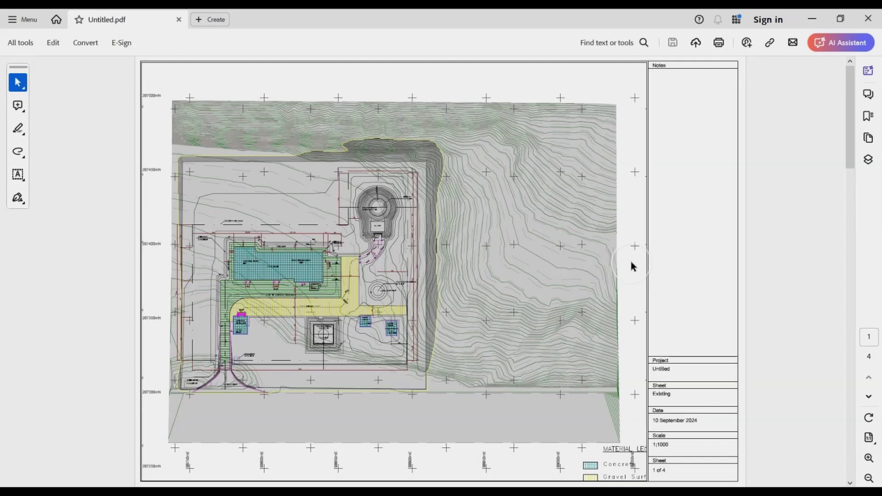
scroll(630, 266, down, 6)
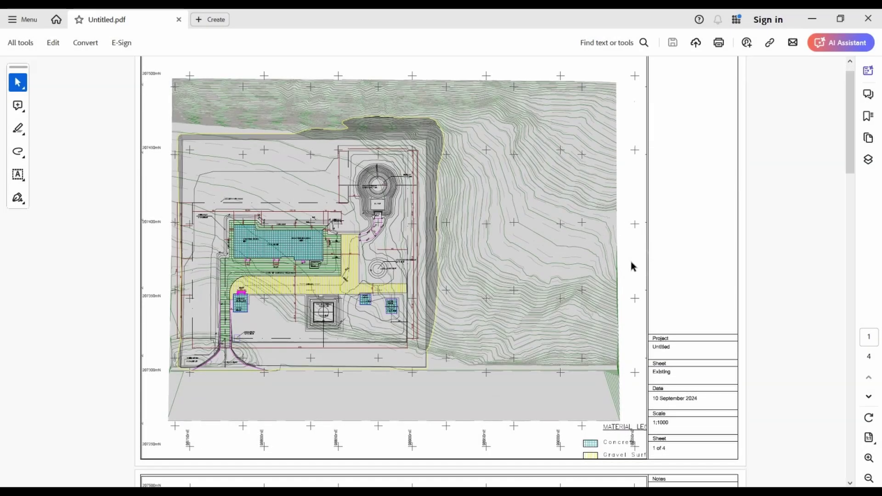
Examine the Bulk Earthworks, Bulk Earthworks Cross Sections and following sheets in the PDF drawing
scroll(631, 265, down, 6)
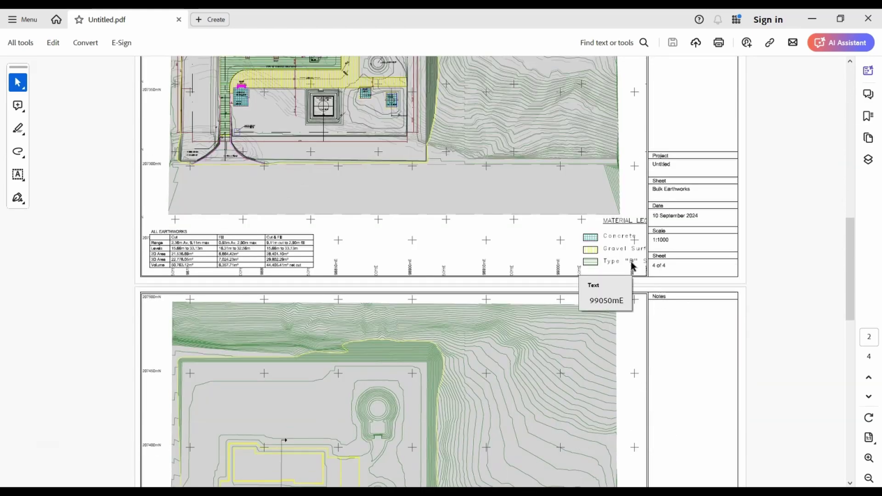
scroll(630, 266, down, 6)
scroll(631, 266, down, 5)
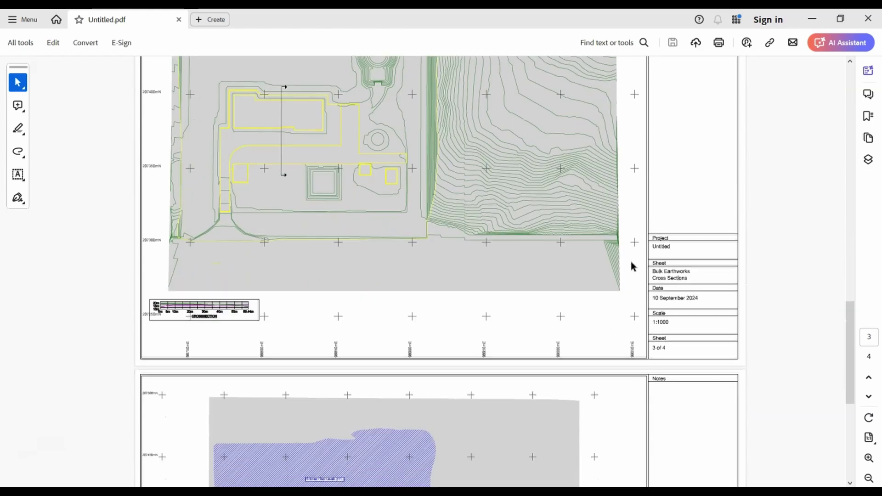
scroll(631, 266, down, 5)
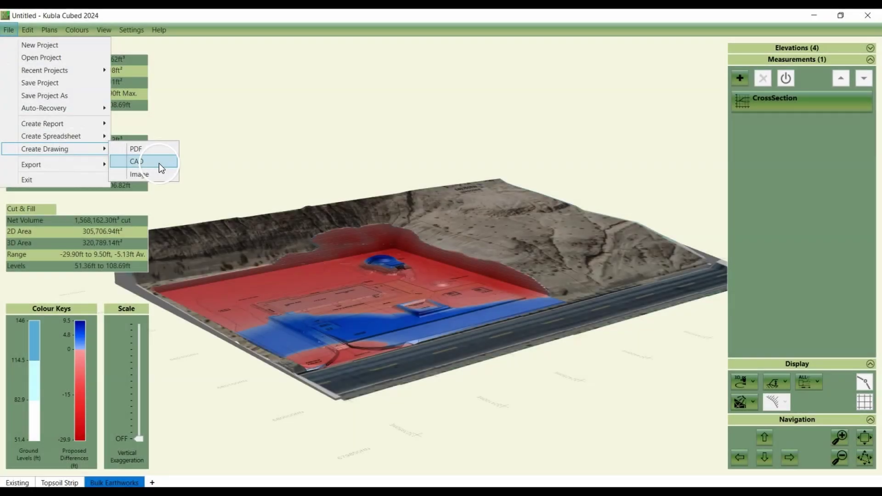
Open the CAD drawing export and preview it with generated contour lines and gridded data
click(156, 163)
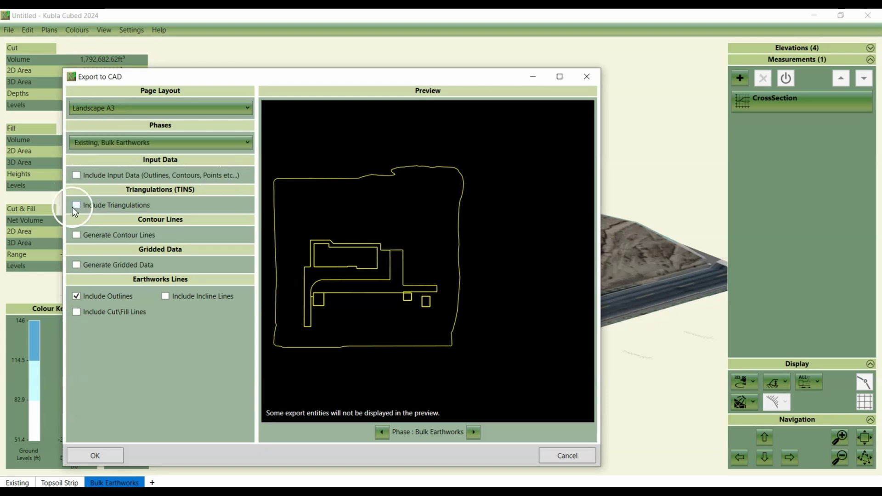
click(77, 234)
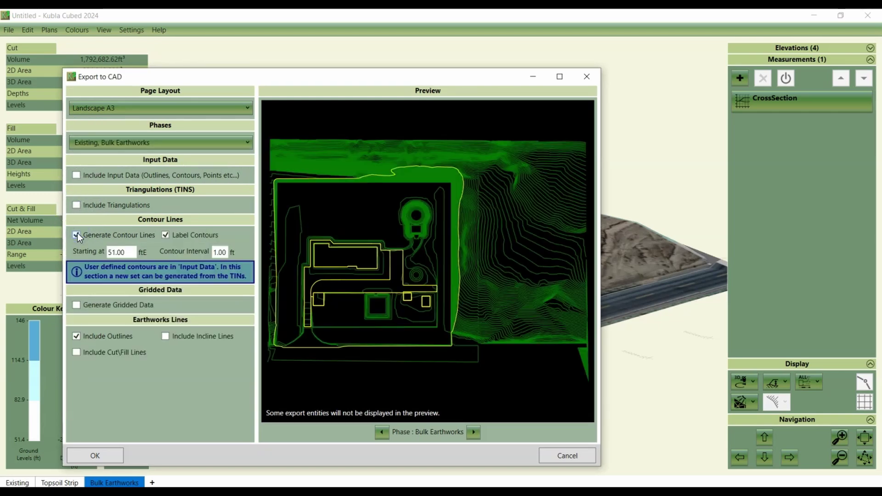
click(76, 306)
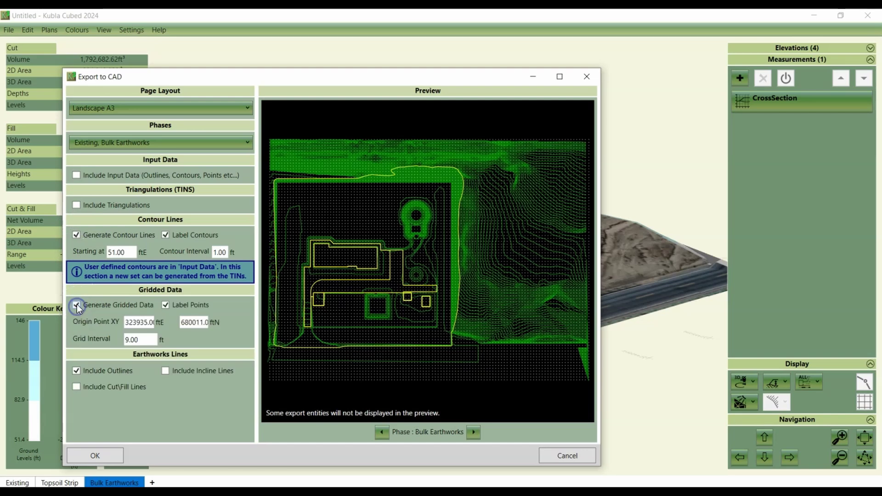
click(76, 236)
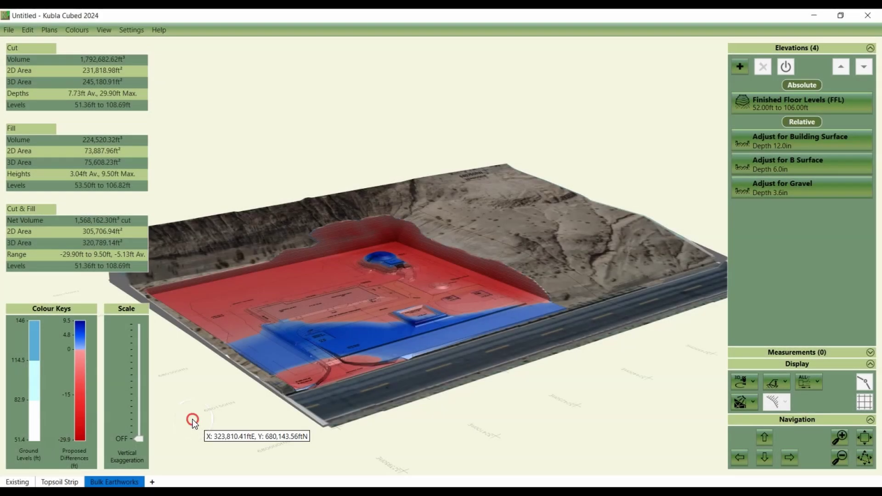
drag(192, 419, 269, 413)
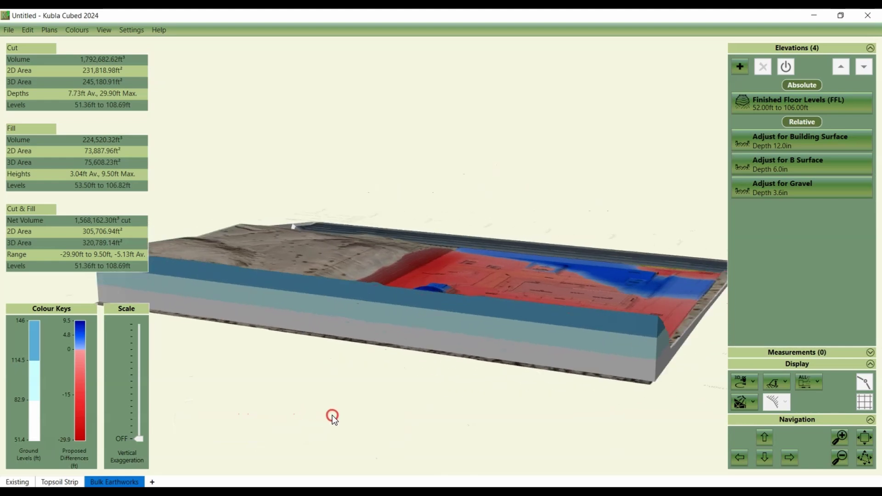
drag(419, 426, 621, 417)
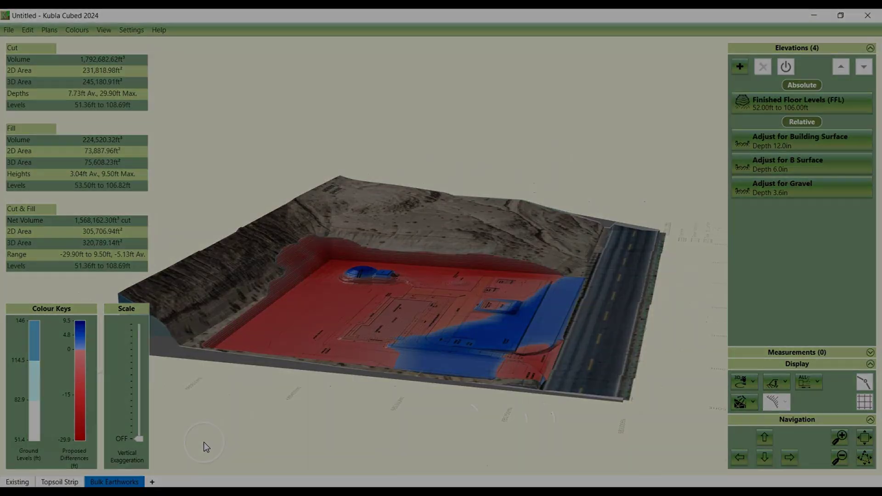